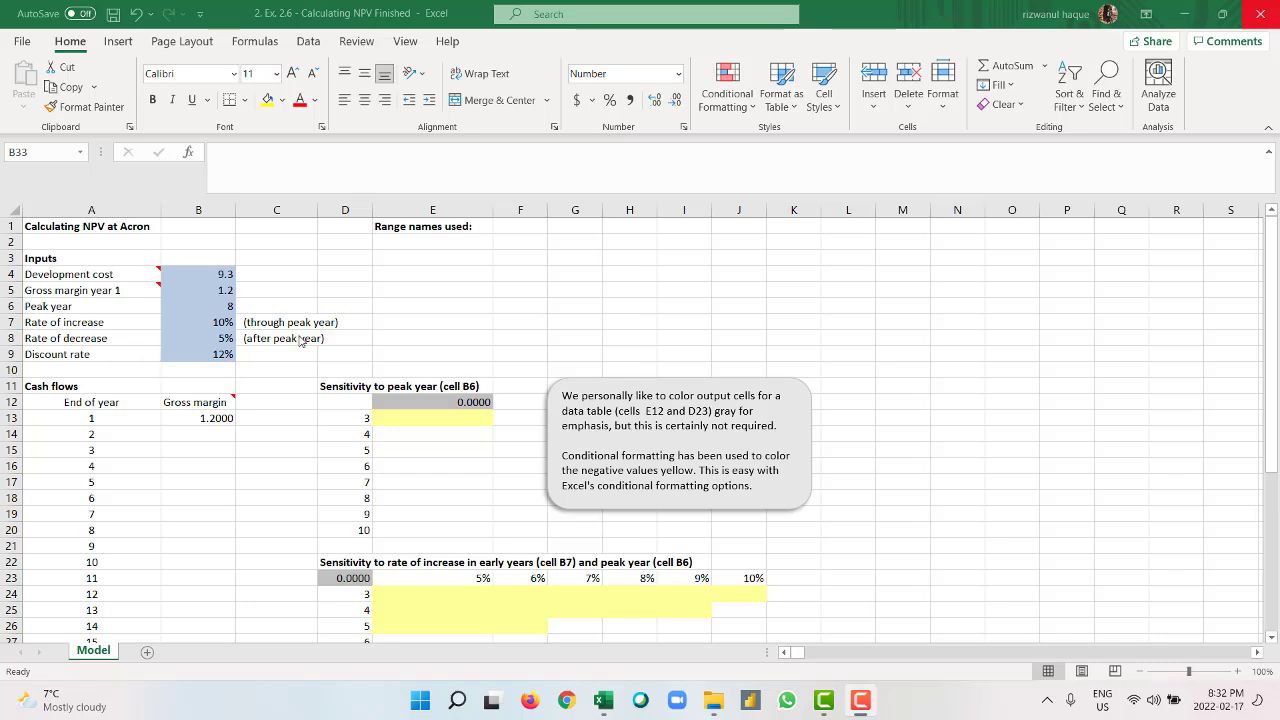
scroll(300, 340, "down", 1)
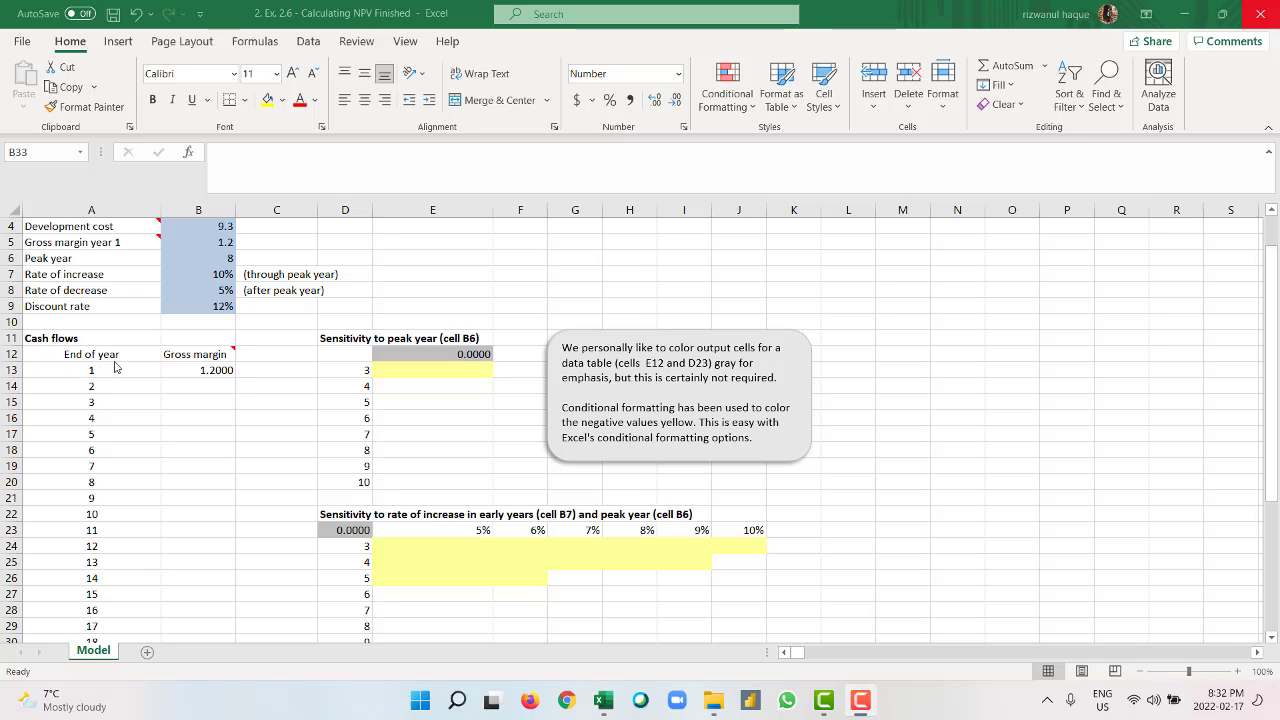
scroll(114, 367, "down", 2)
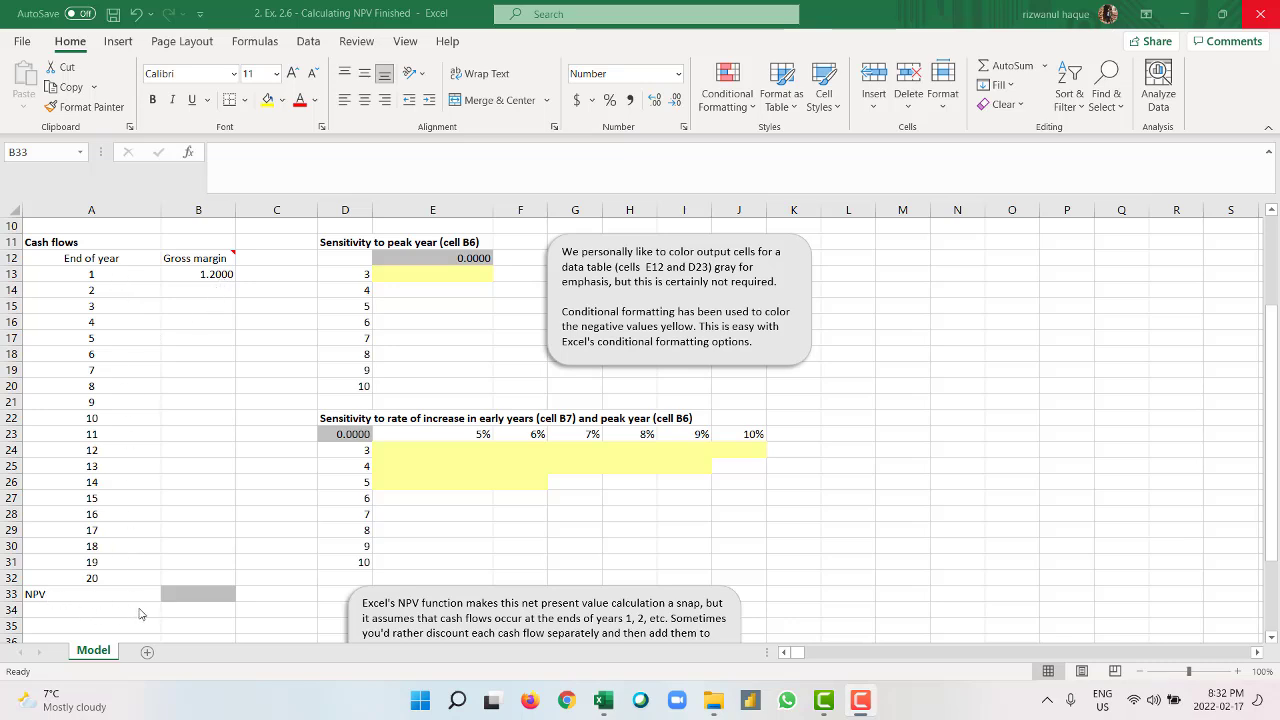
scroll(176, 594, "up", 3)
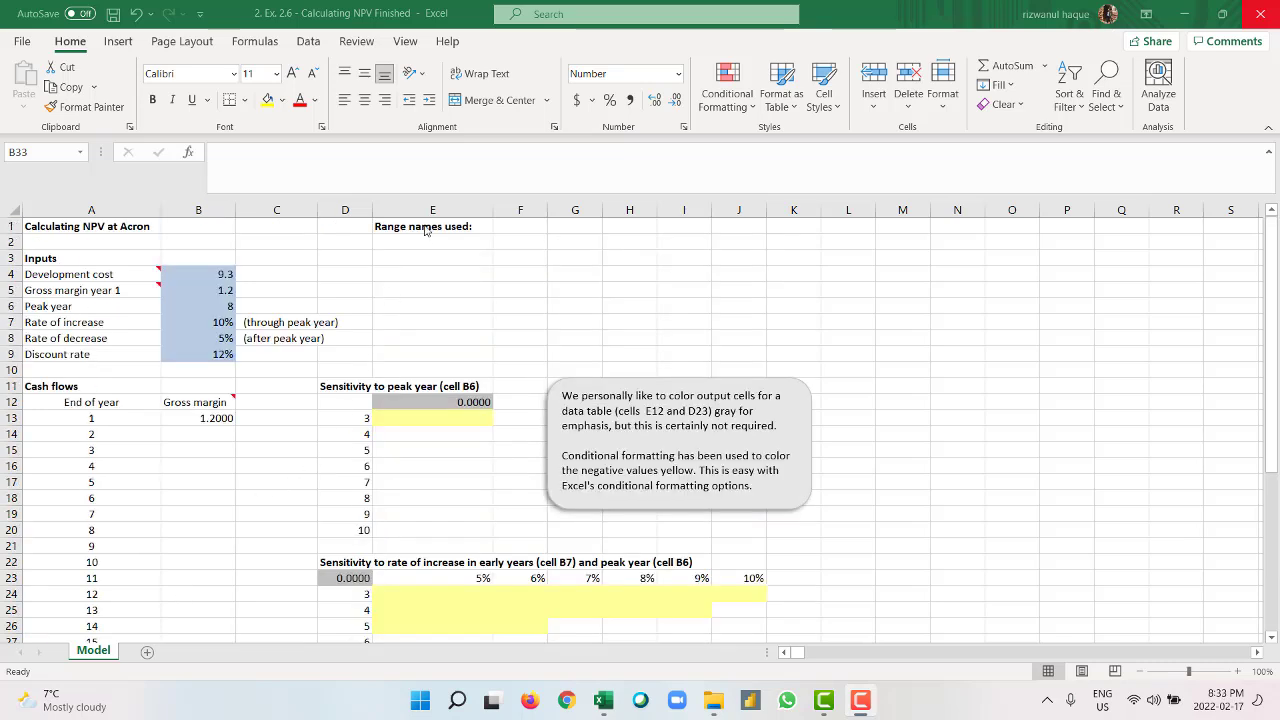
scroll(445, 427, "down", 2)
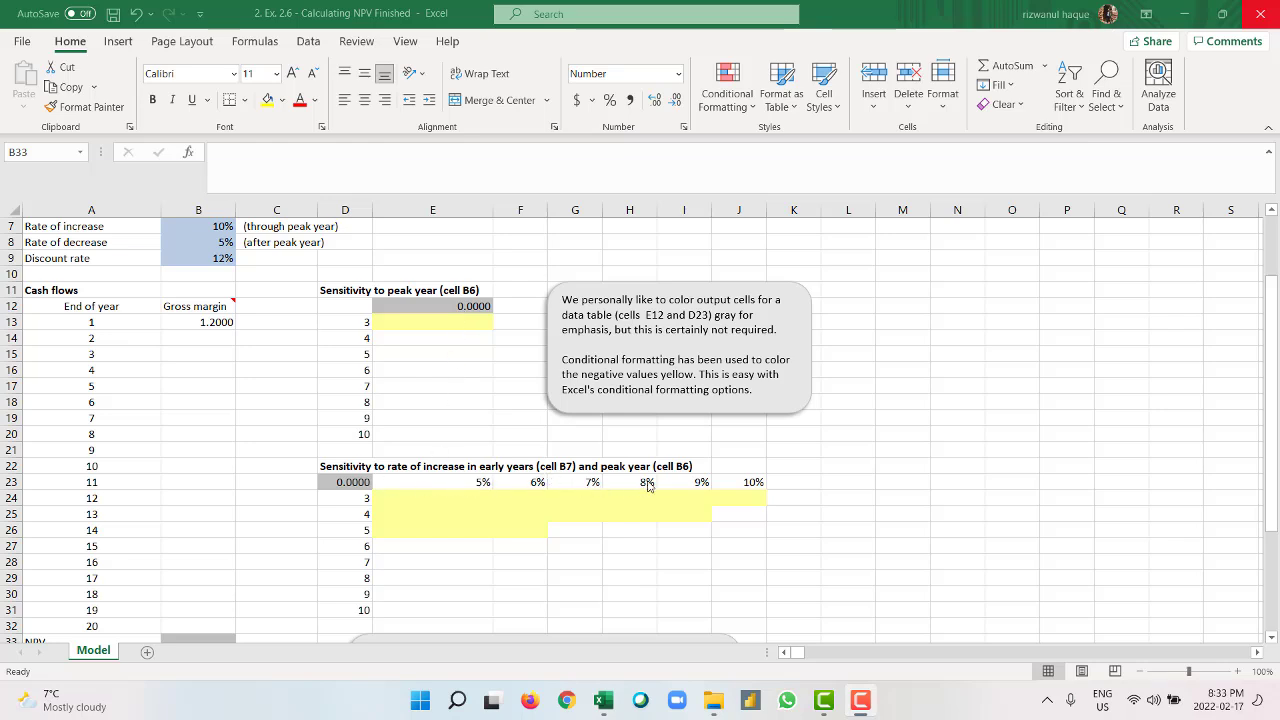
scroll(318, 431, "up", 2)
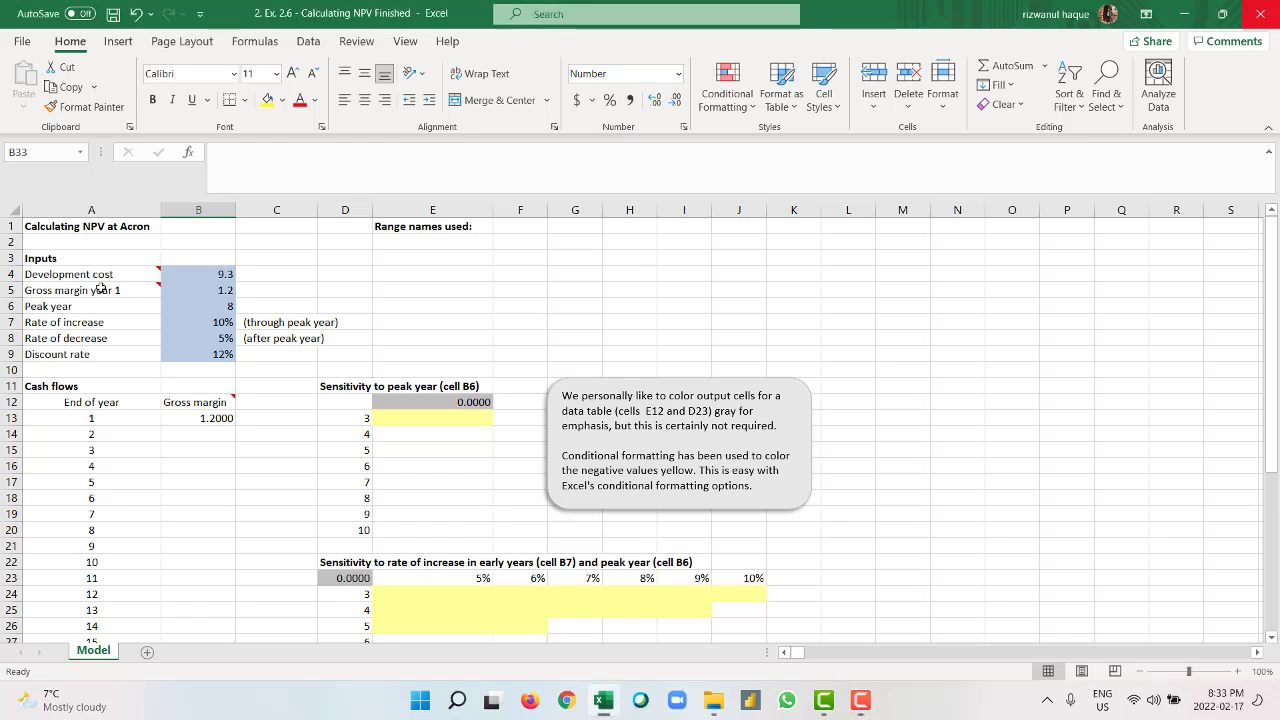
Step: Define the name NPV_Name for the inputs block A4:B9, including its labels and values
left_click_drag(55, 273, 218, 353)
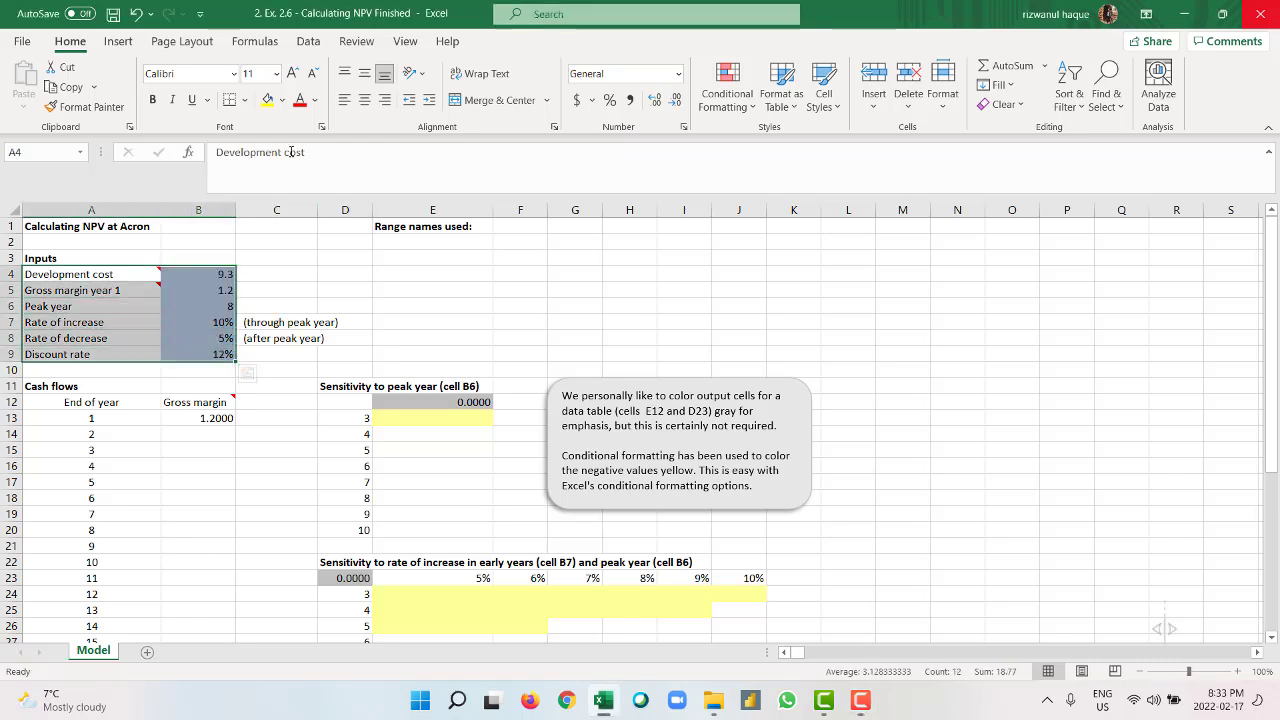
left_click(269, 52)
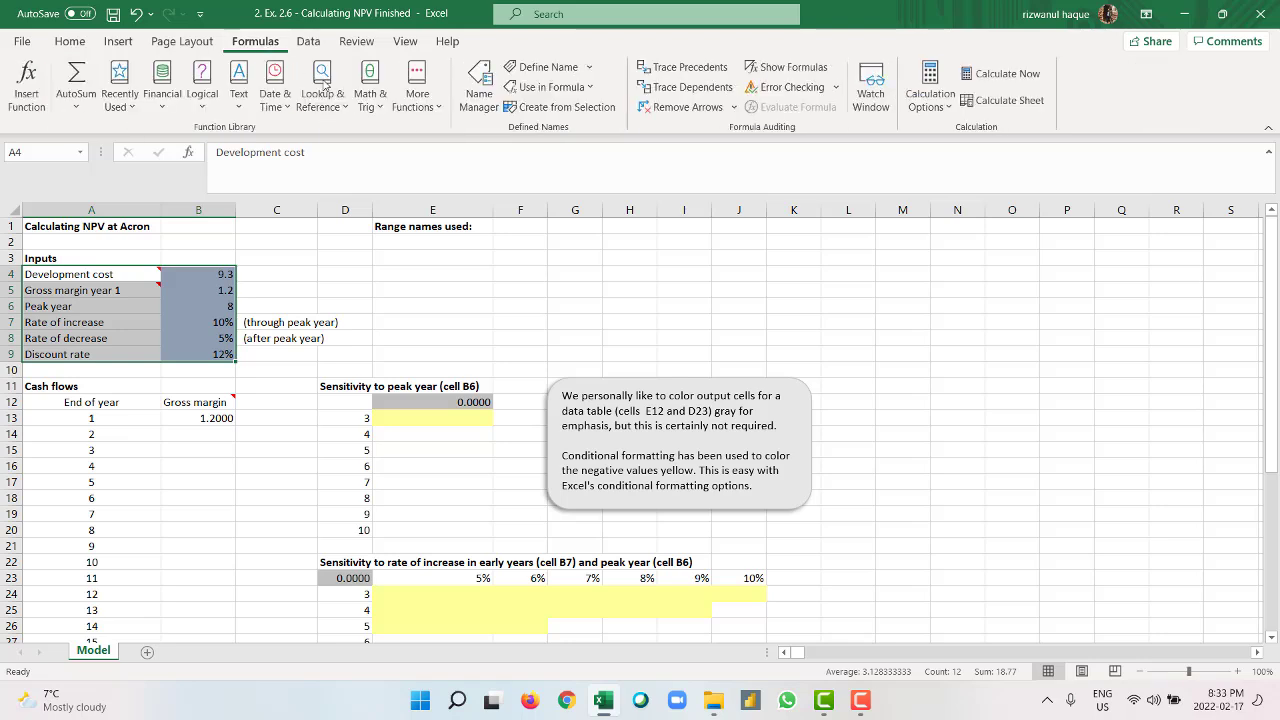
left_click(587, 70)
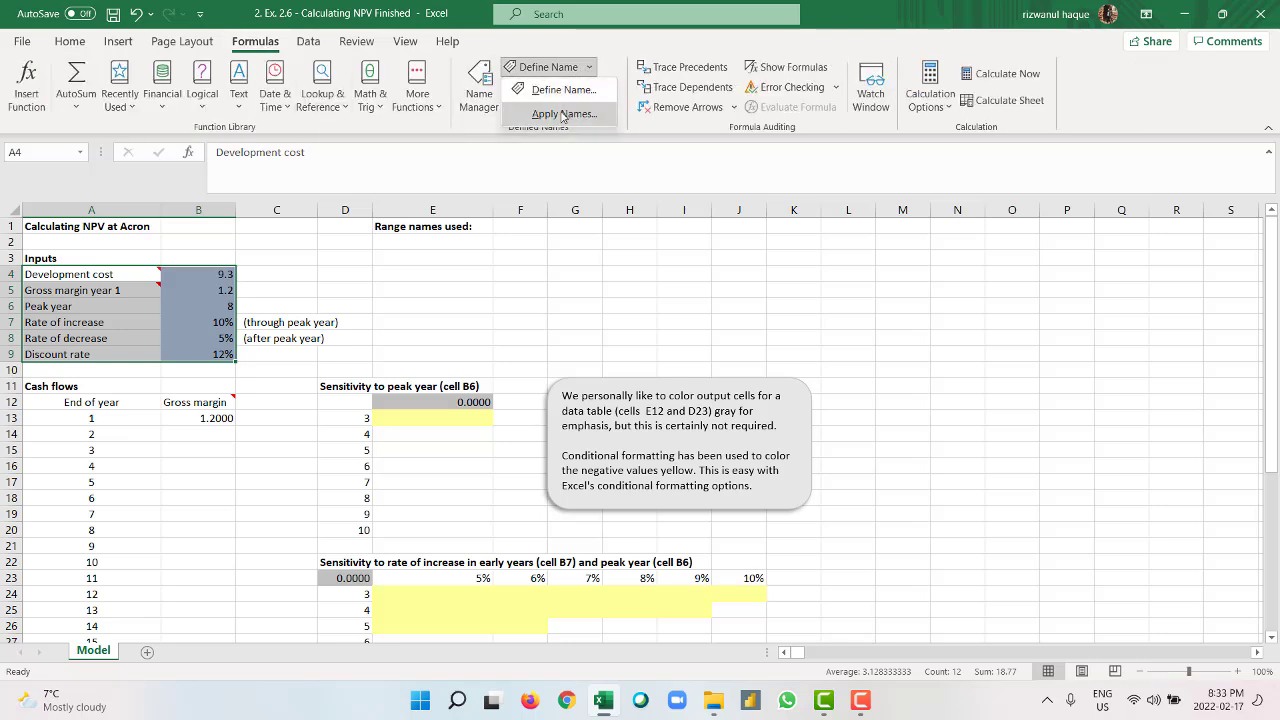
left_click(560, 90)
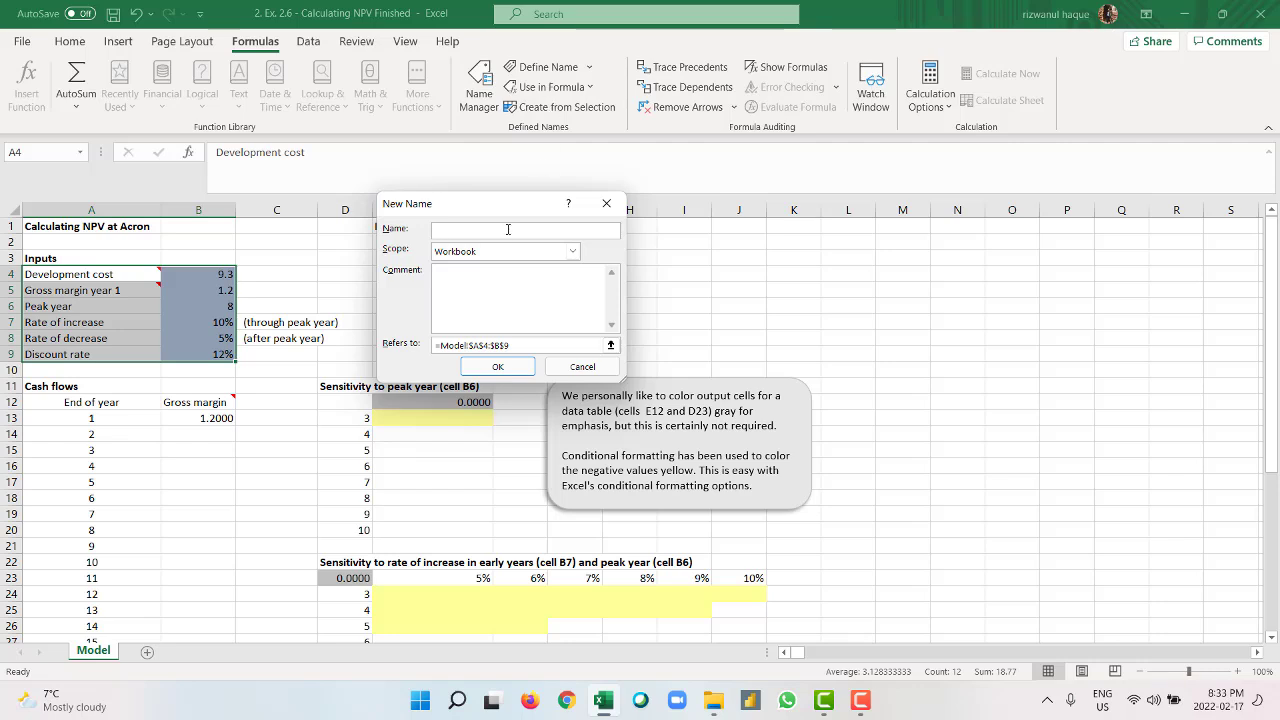
type("NPV_Name")
left_click(498, 367)
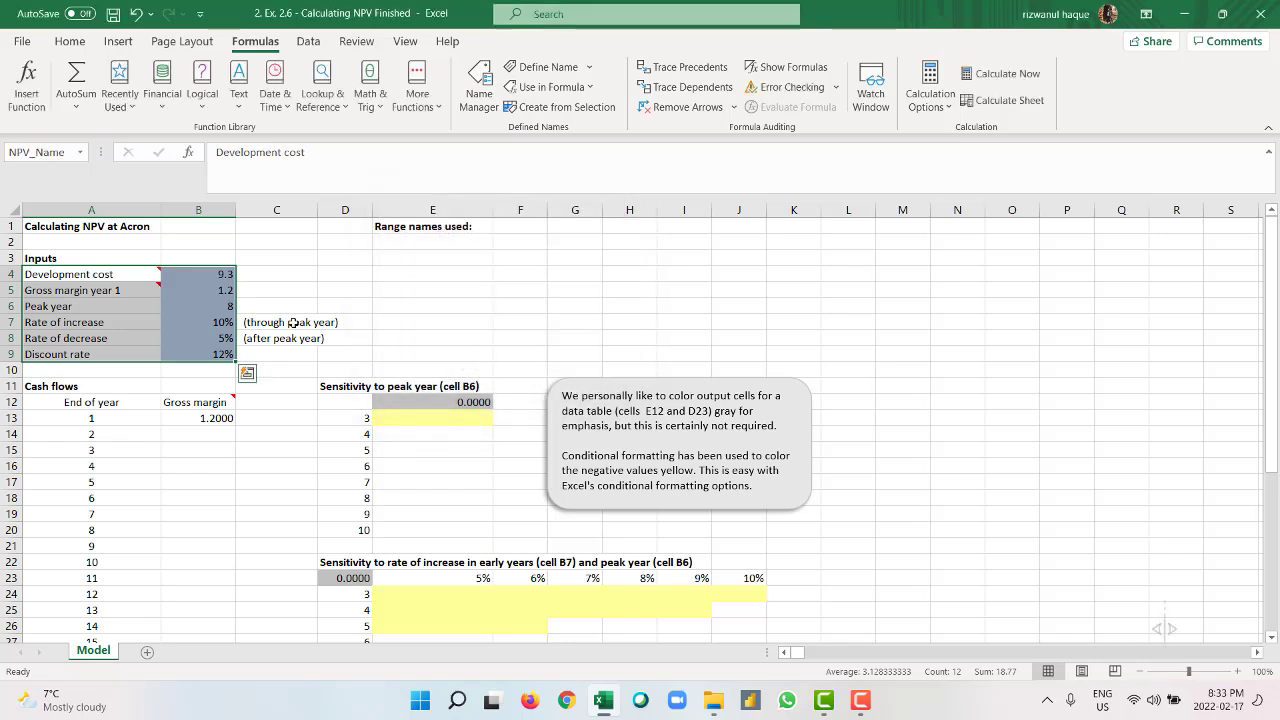
Step: Paste the list of all defined names and their references starting in cell E2, under "Range names used:"
left_click(418, 246)
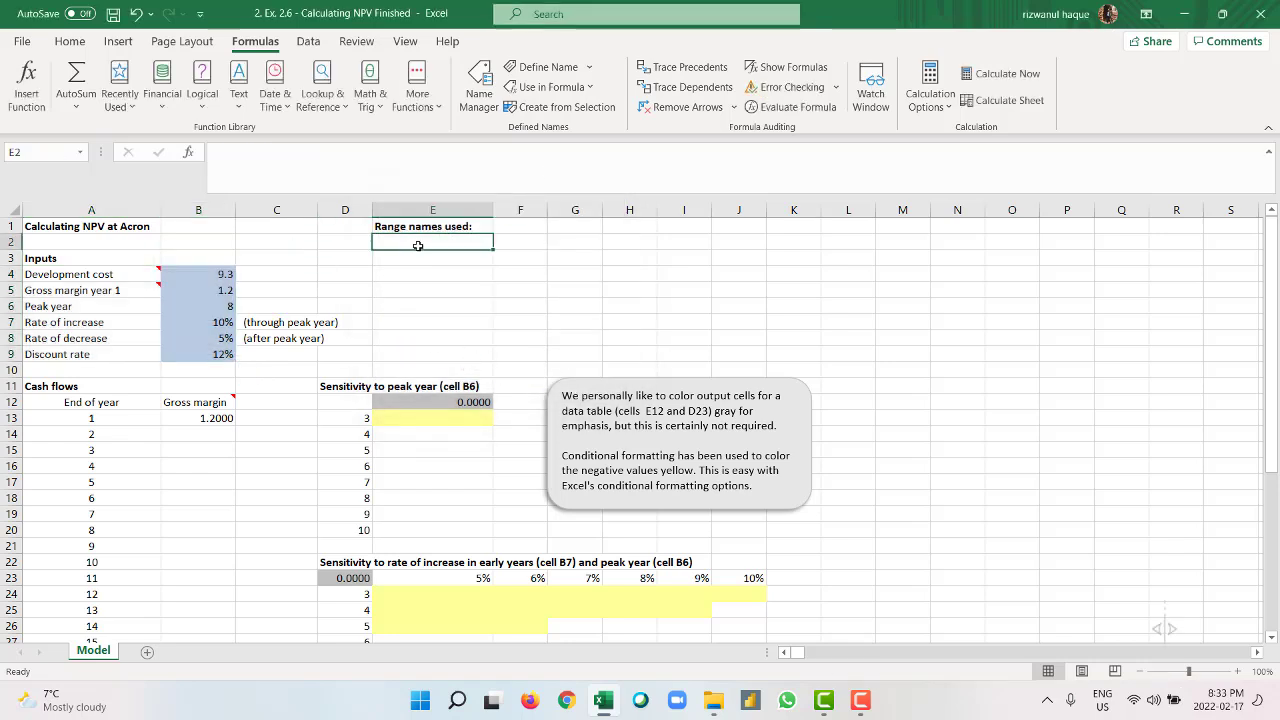
left_click(593, 90)
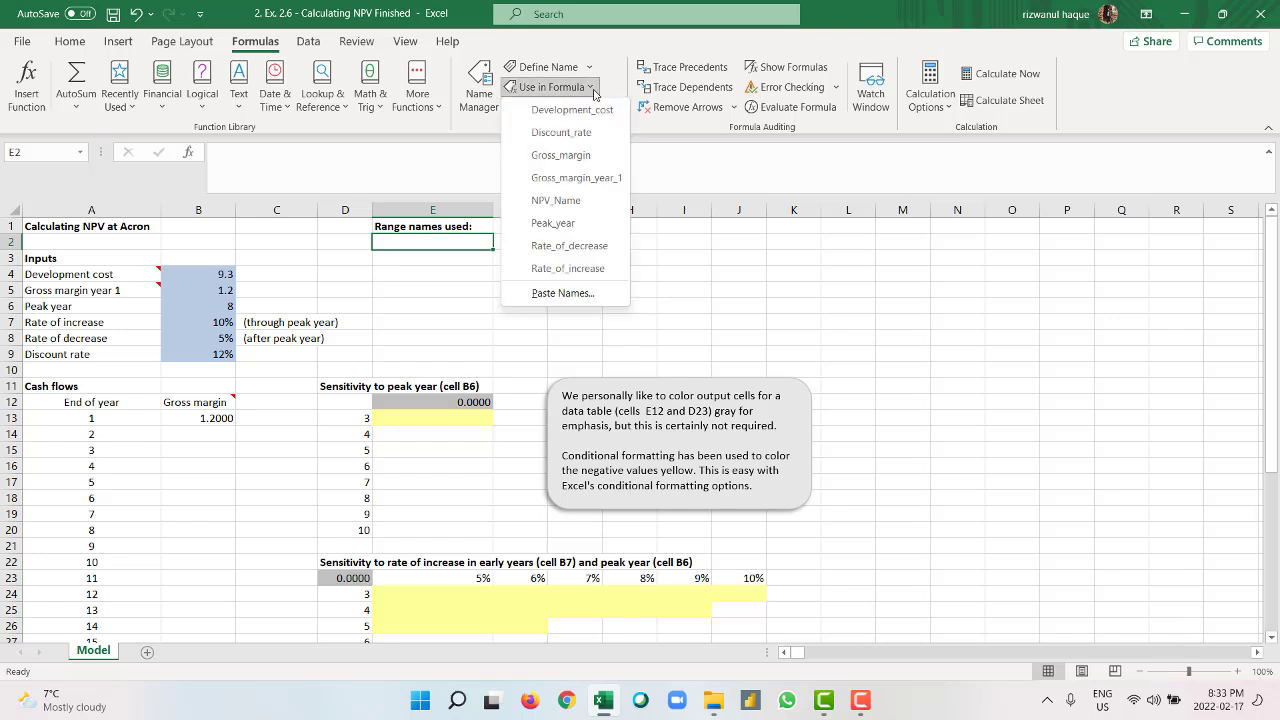
left_click(580, 295)
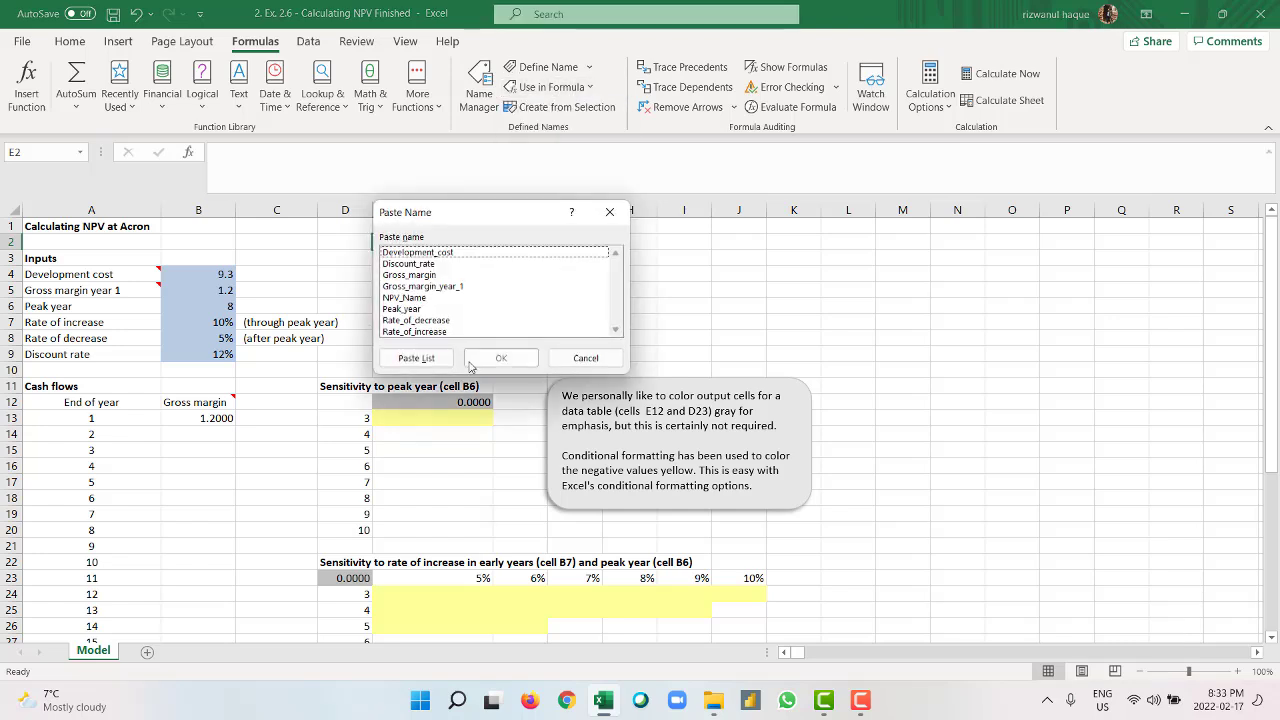
left_click(416, 358)
left_click(629, 306)
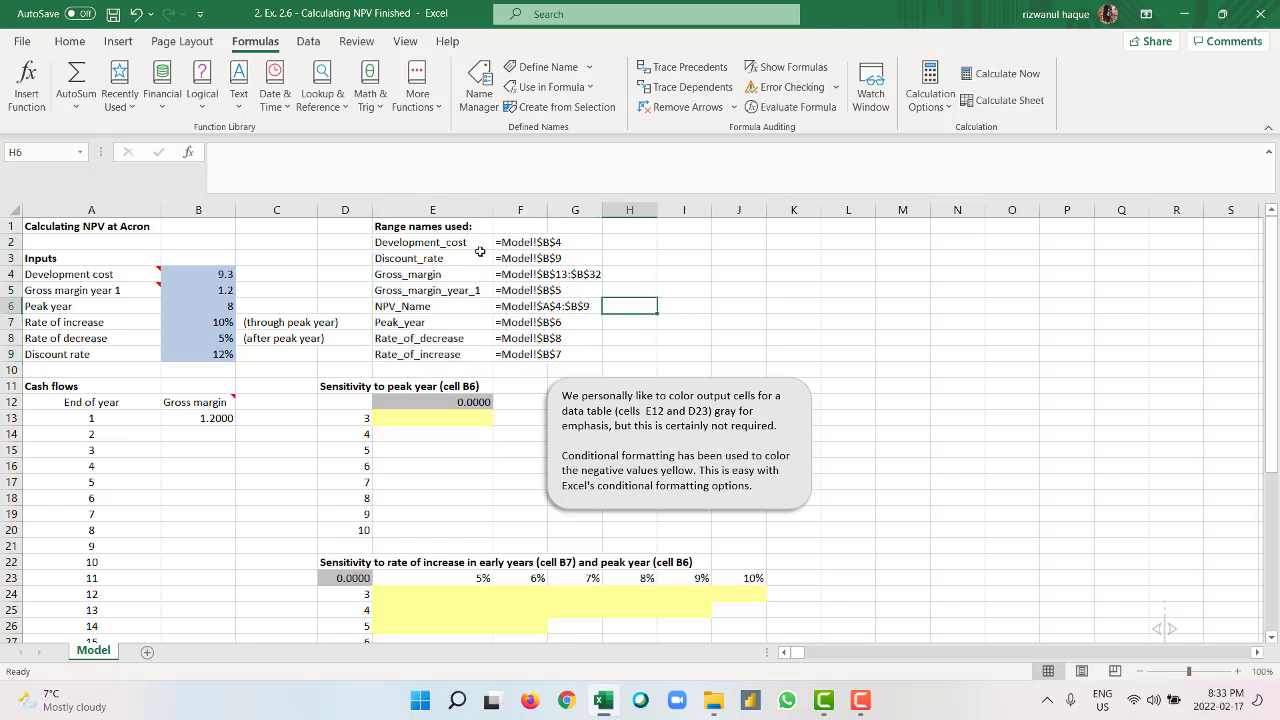
Step: Start an IF formula in B14, the year 2 gross margin, with the logical test A14<Peak_year
left_click(218, 433)
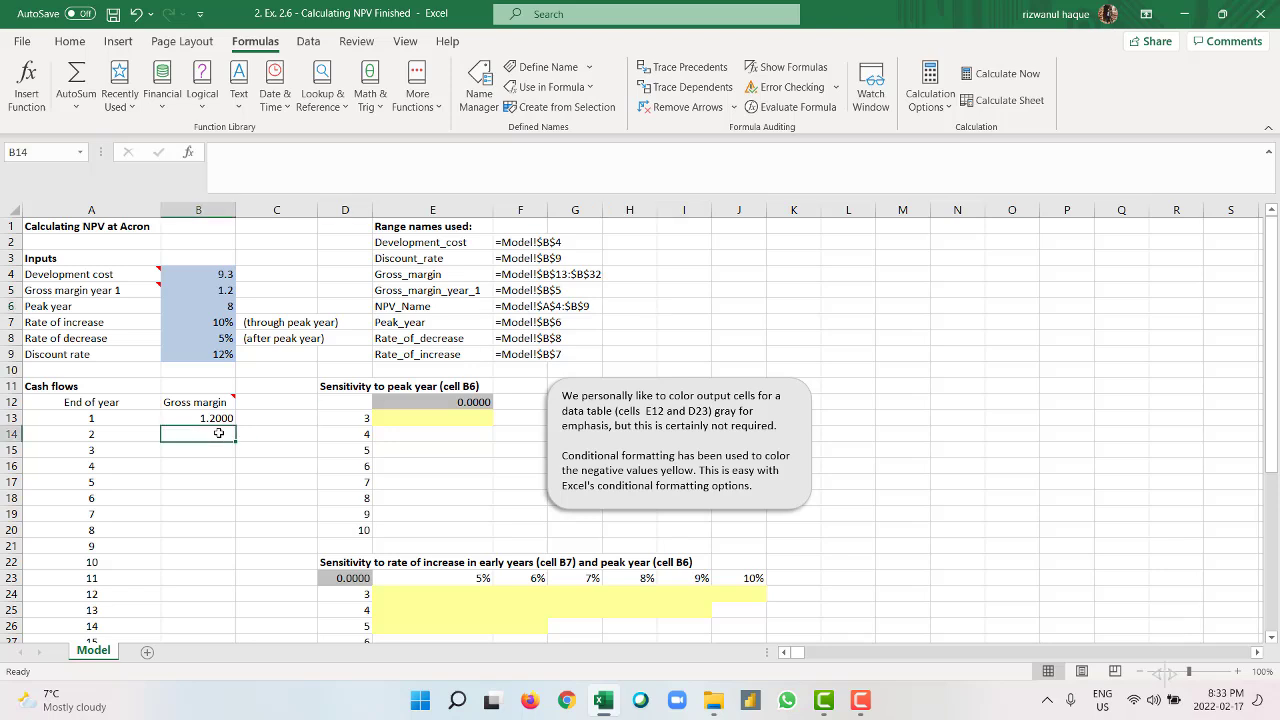
double_click(219, 433)
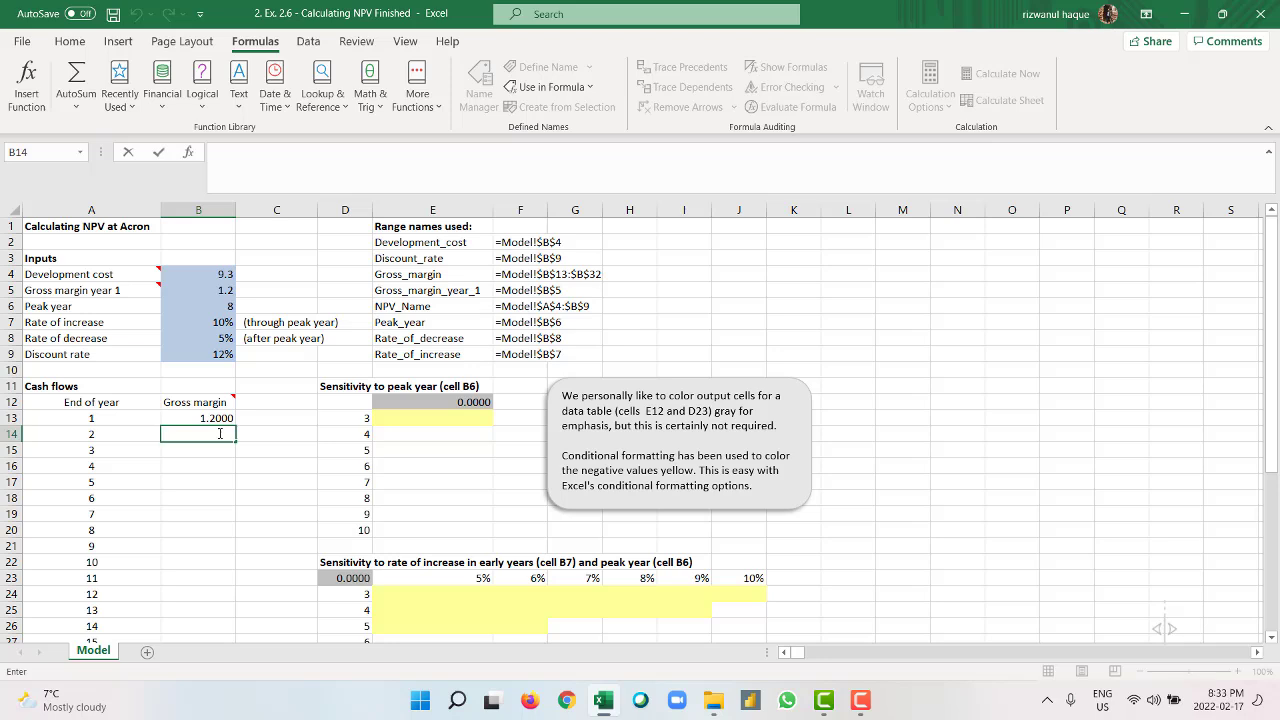
type("=if")
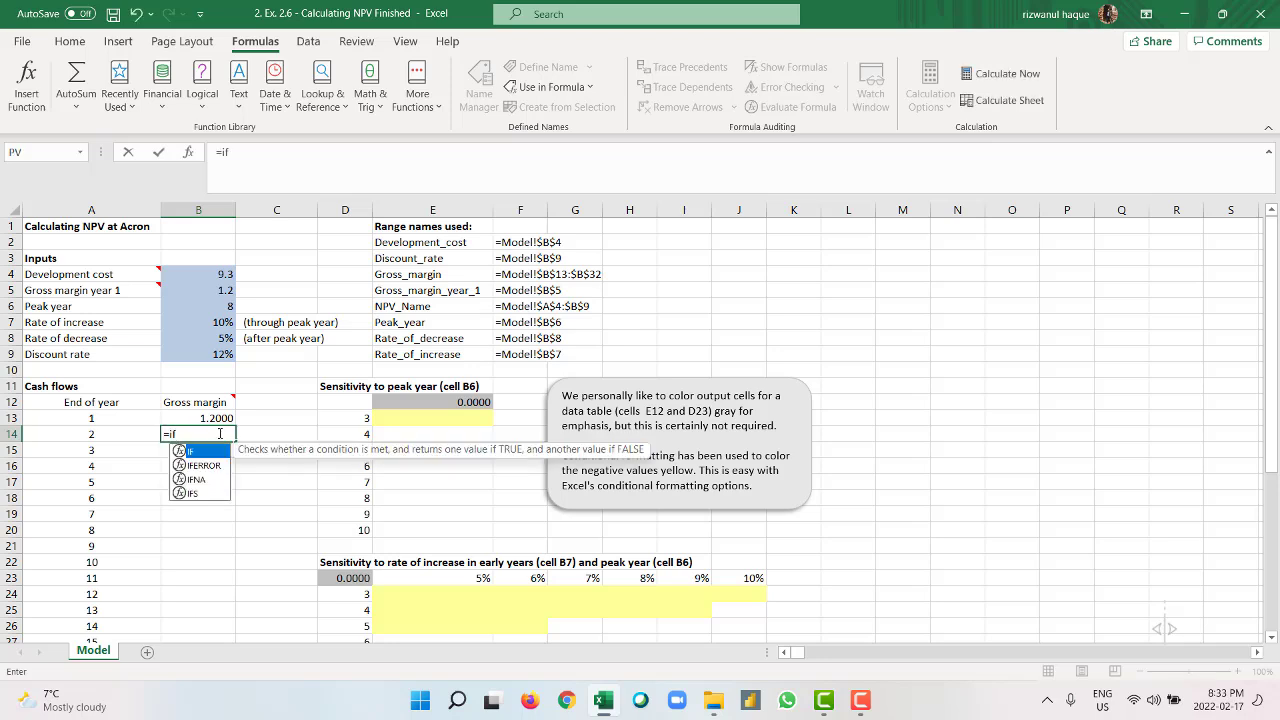
key("Tab")
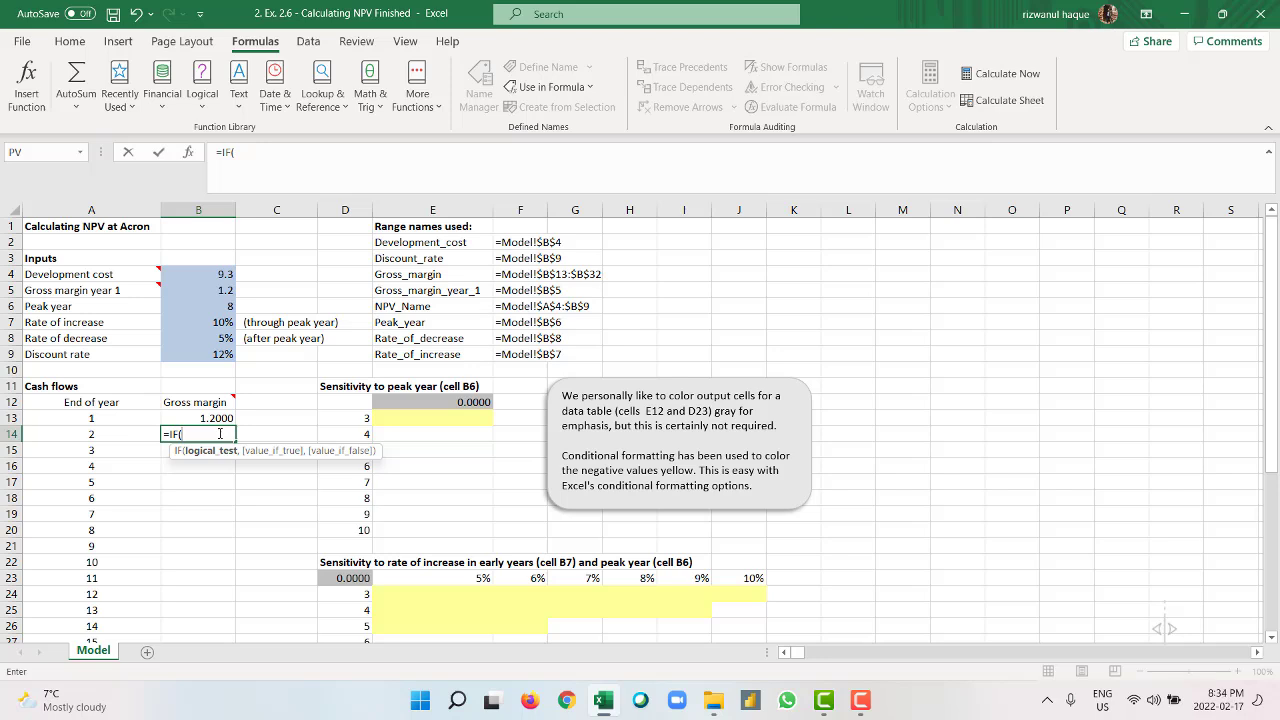
left_click(92, 436)
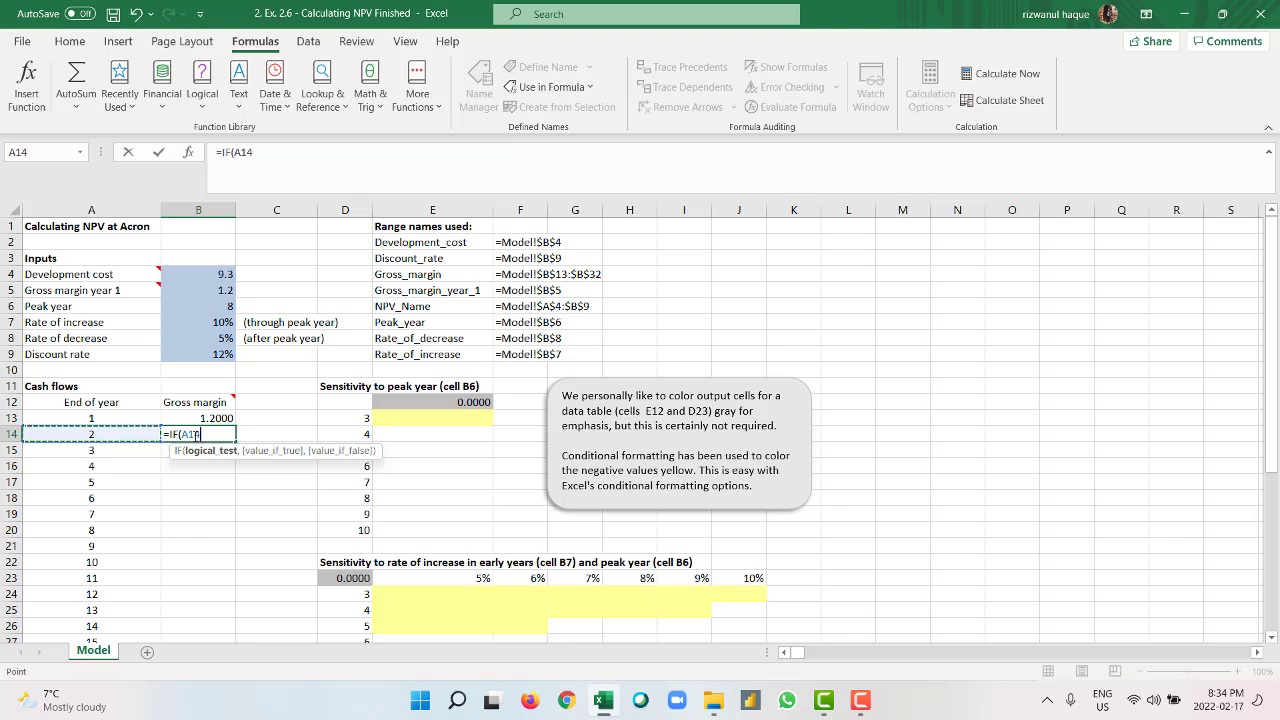
type("<")
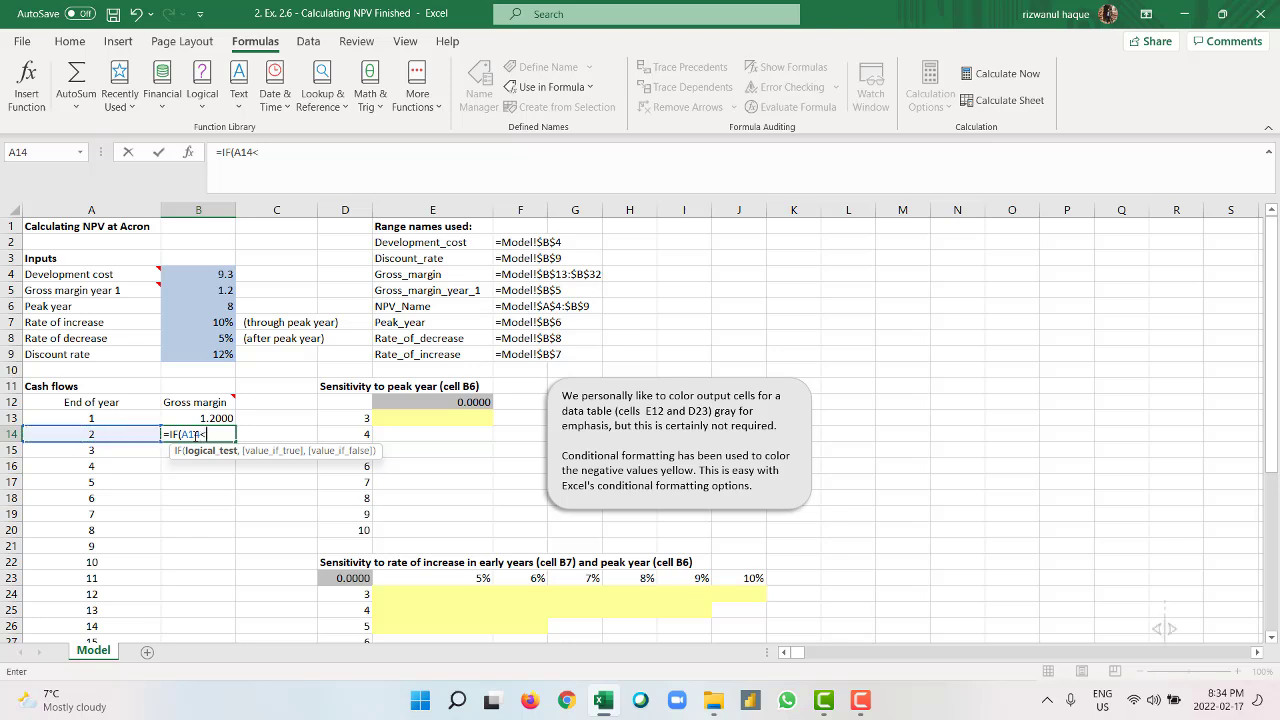
left_click(218, 306)
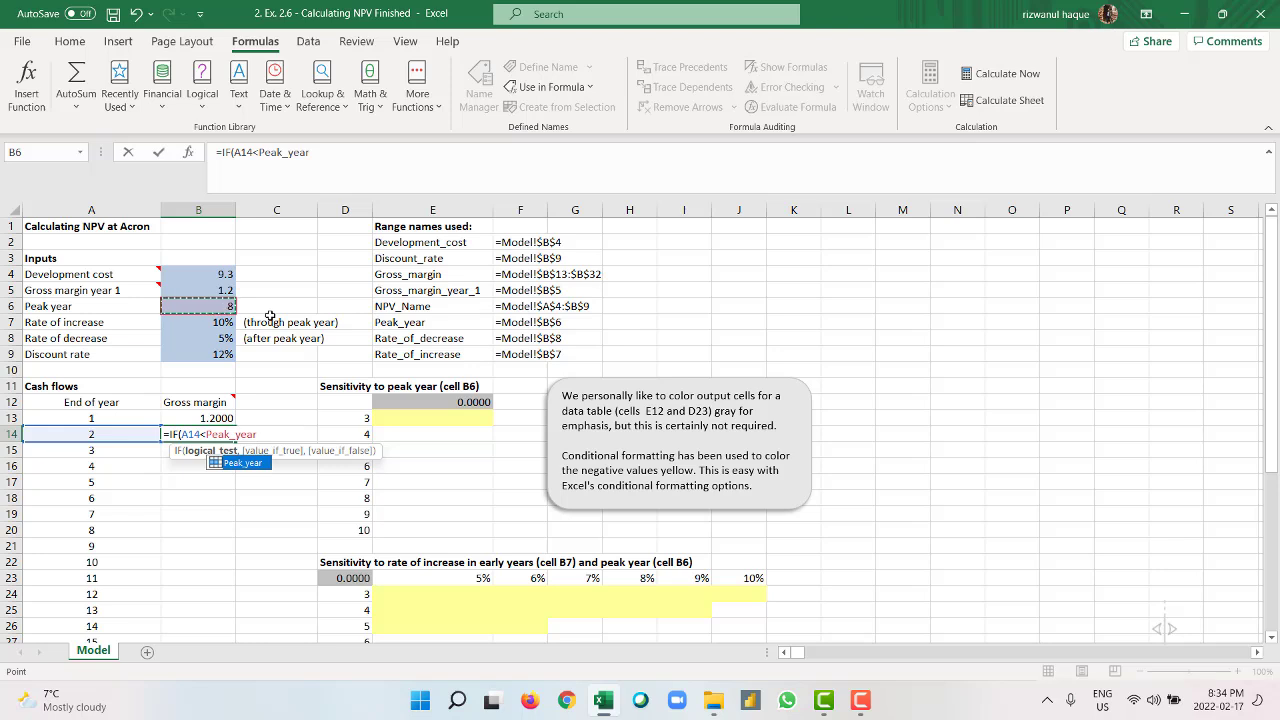
type(",")
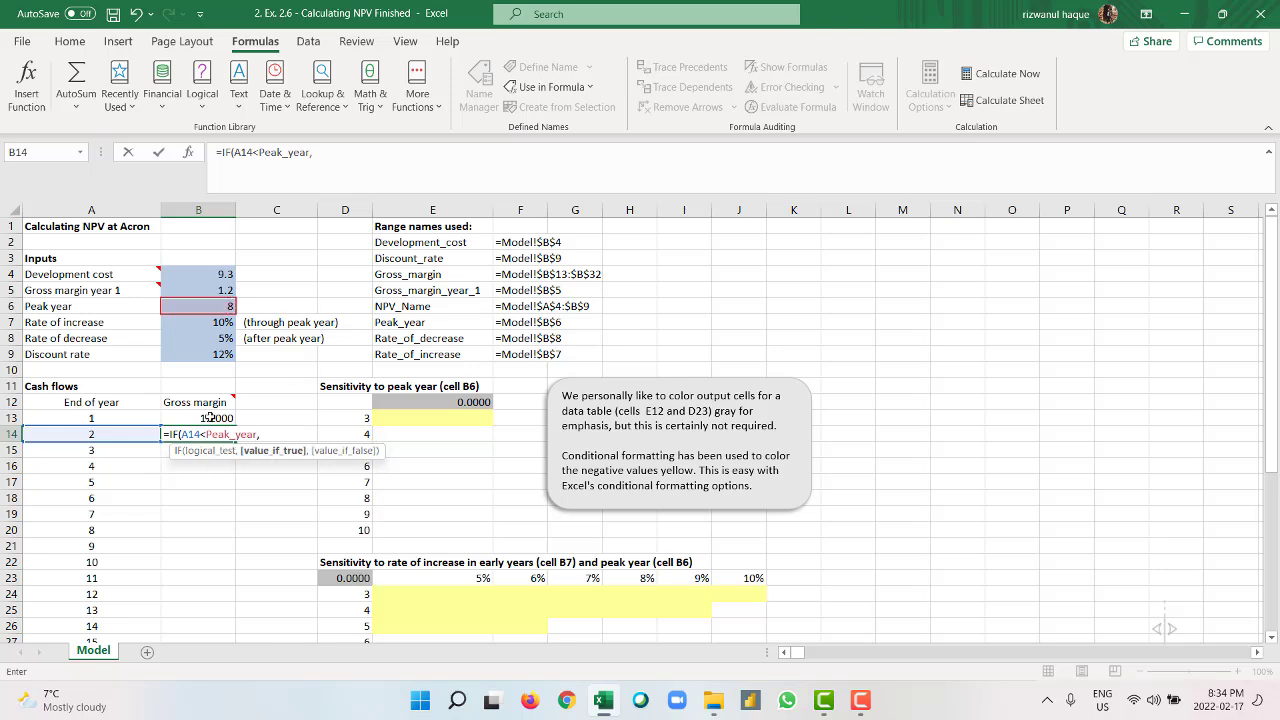
Step: Add B13*(1+Rate_of_increase) as the value-if-true argument of the IF formula in B14
left_click(208, 417)
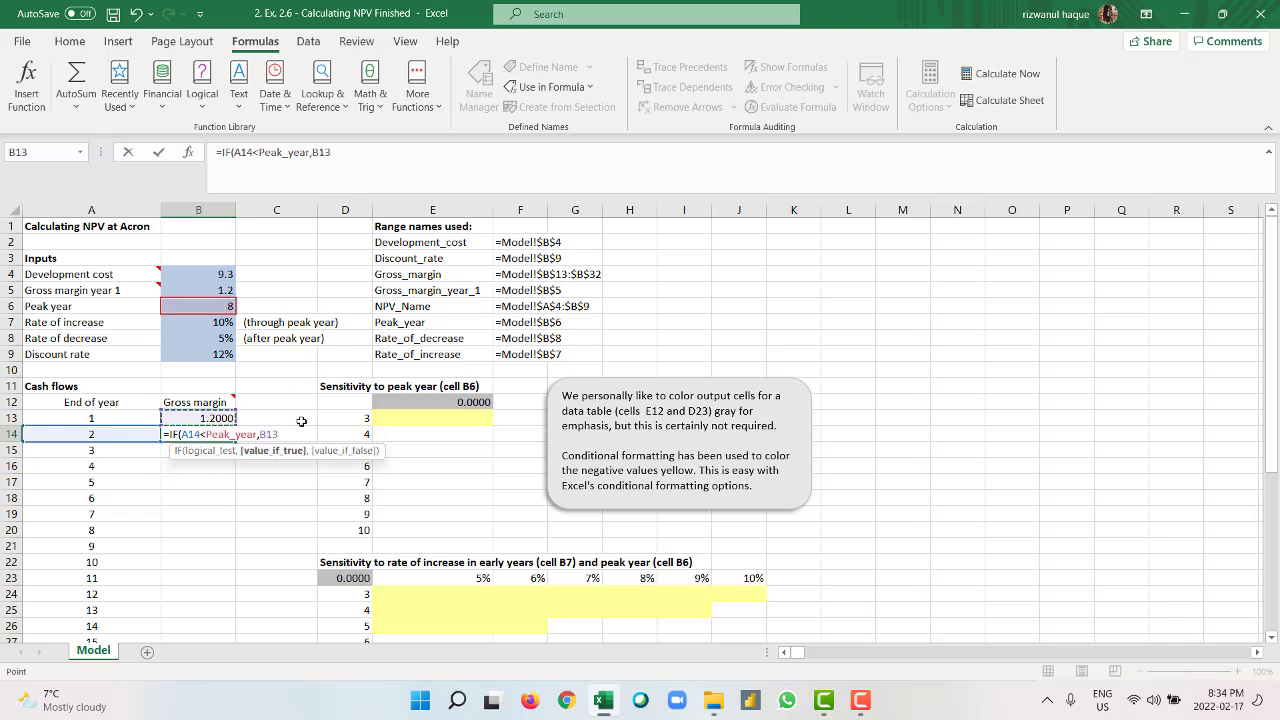
type("*(1+rate")
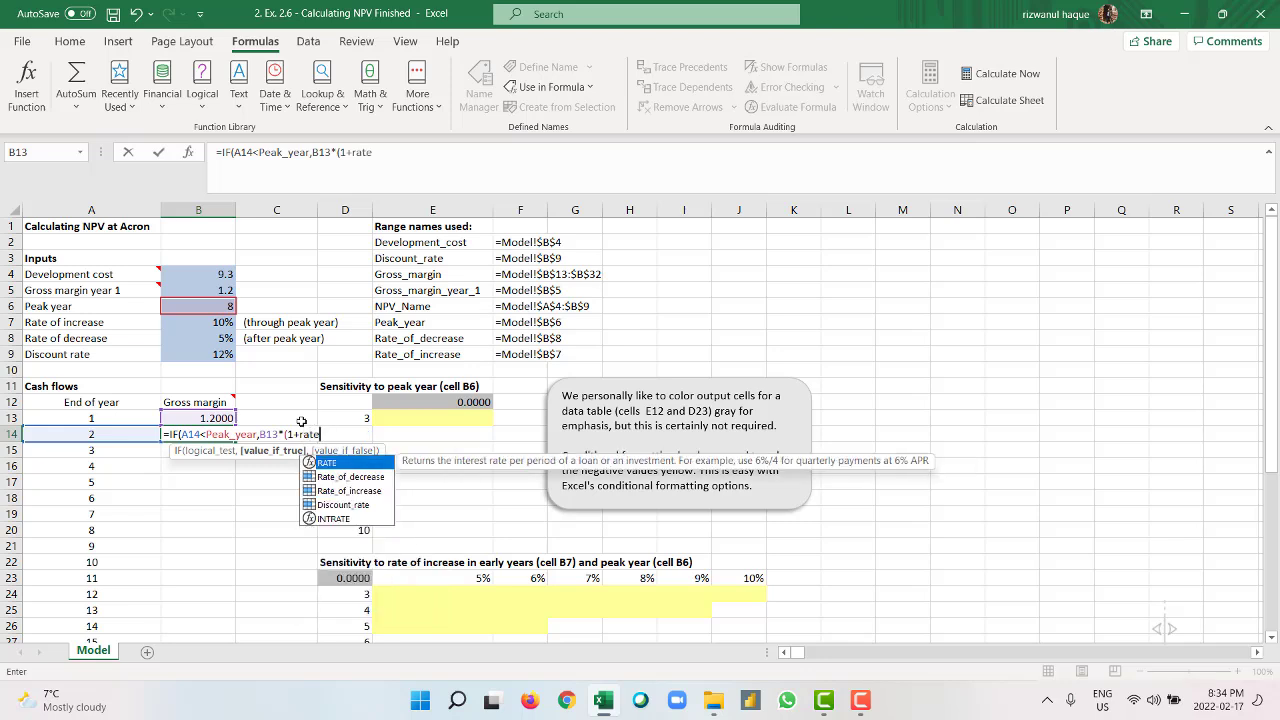
key("Down")
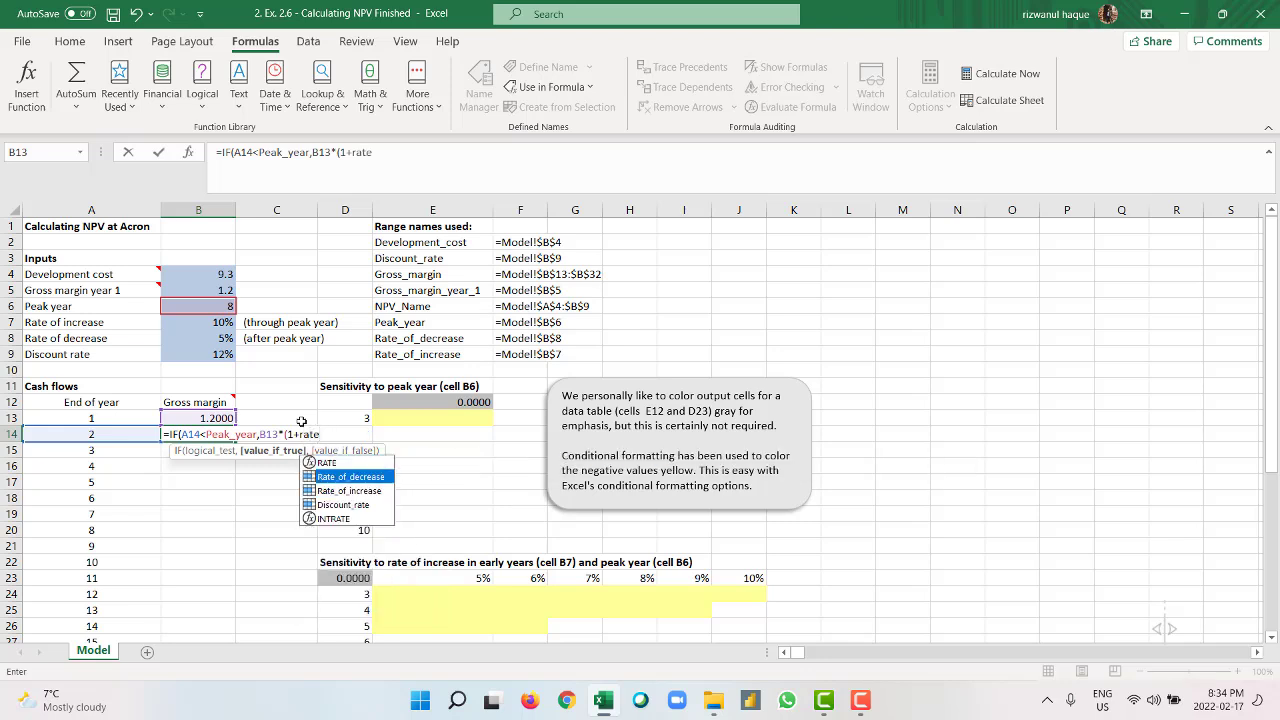
key("Down")
key("Tab")
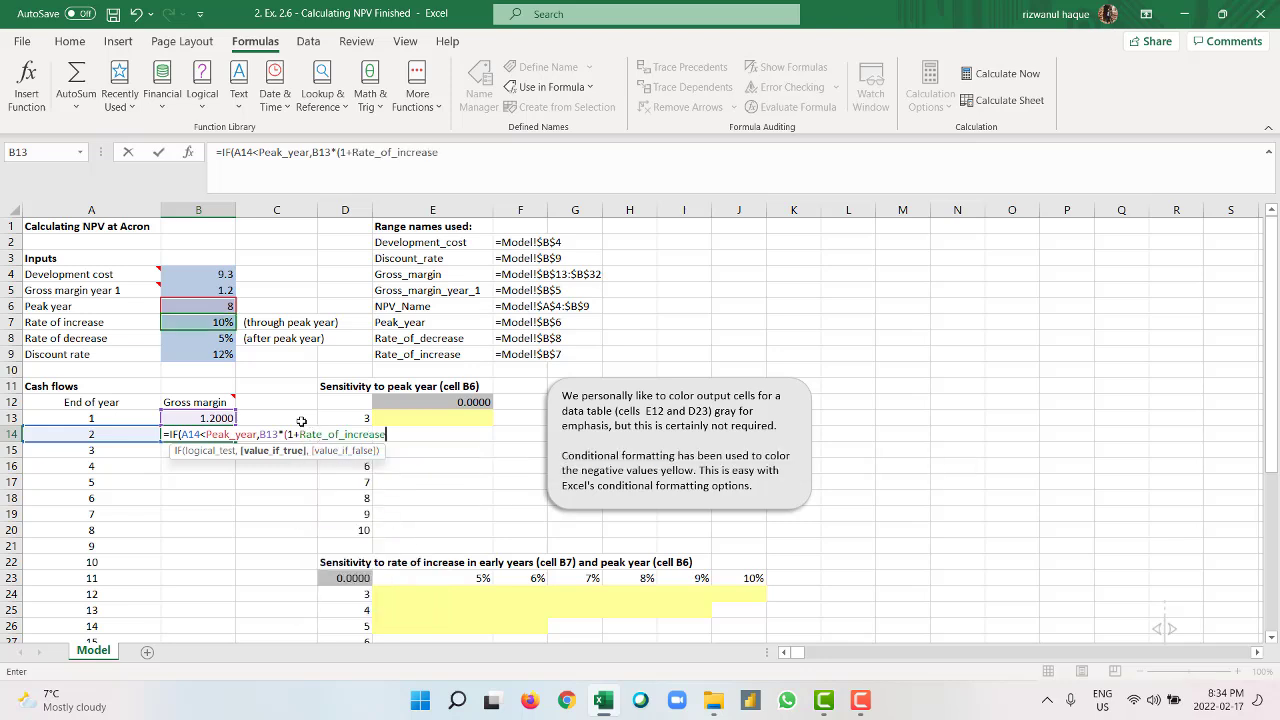
type("),")
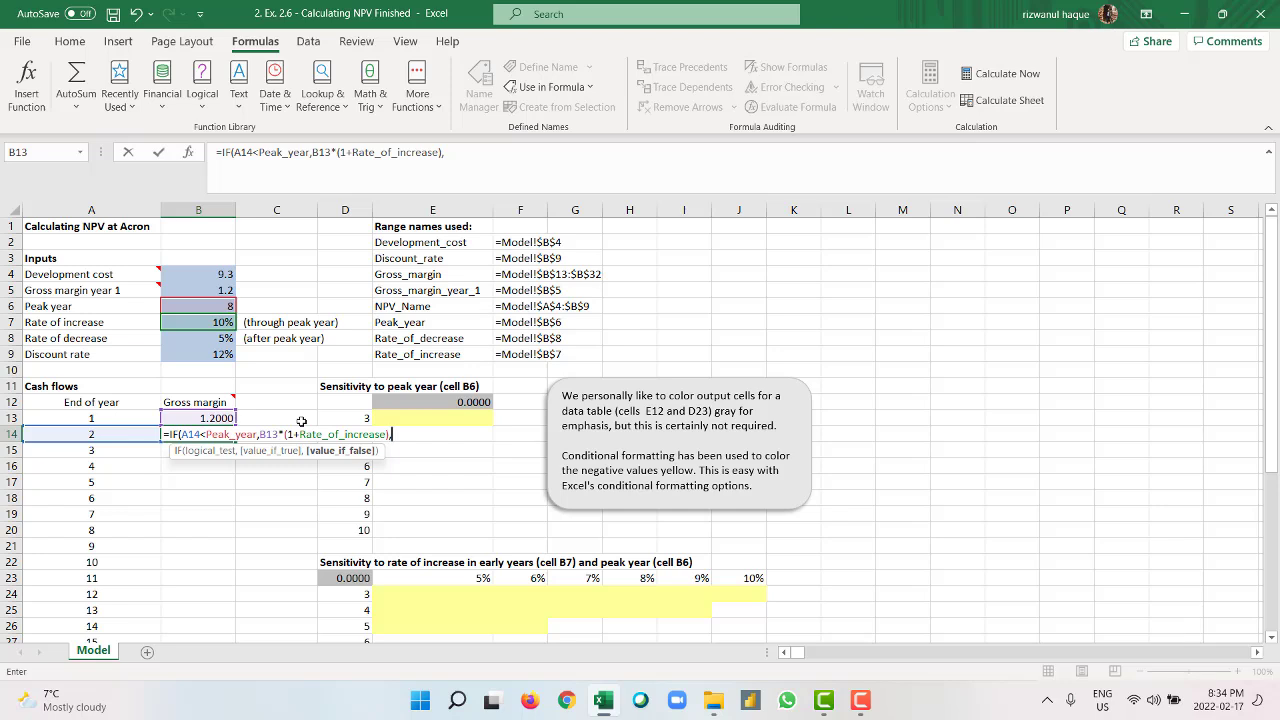
Step: Complete the IF formula in B14 with B13*(1-Rate_of_decrease) as the value-if-false argument
type("B13")
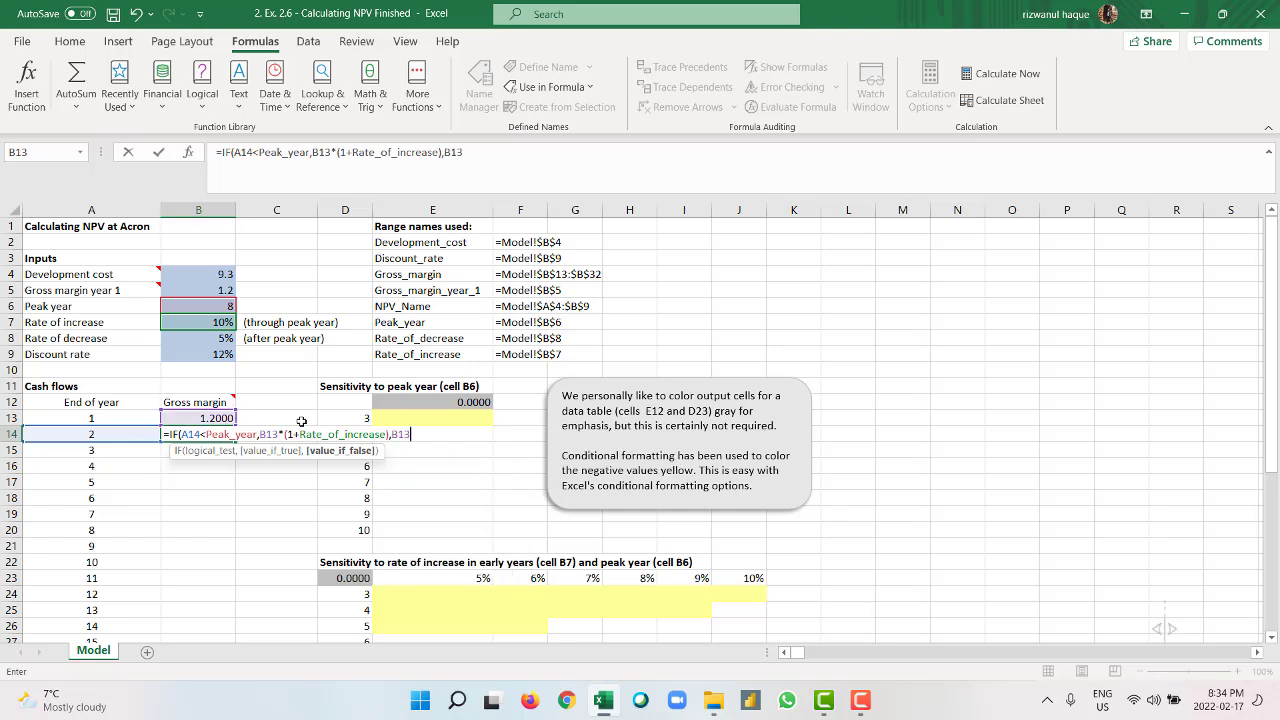
key("Return")
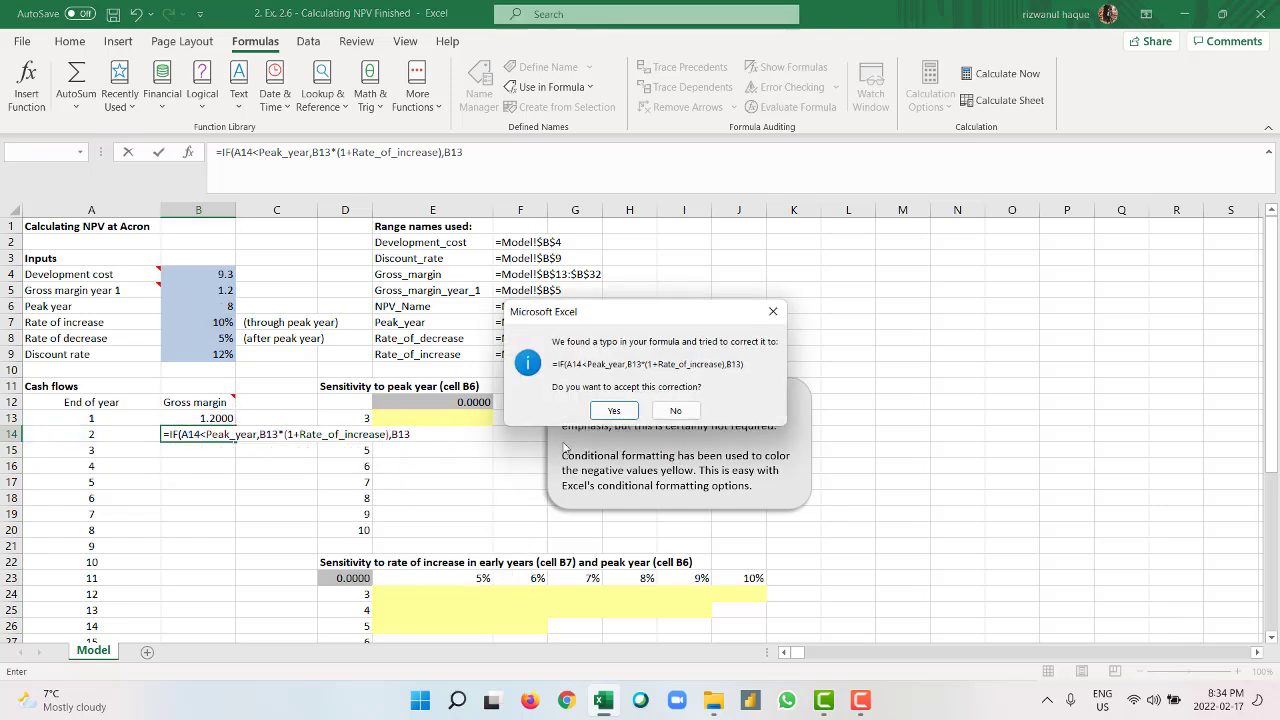
left_click(673, 410)
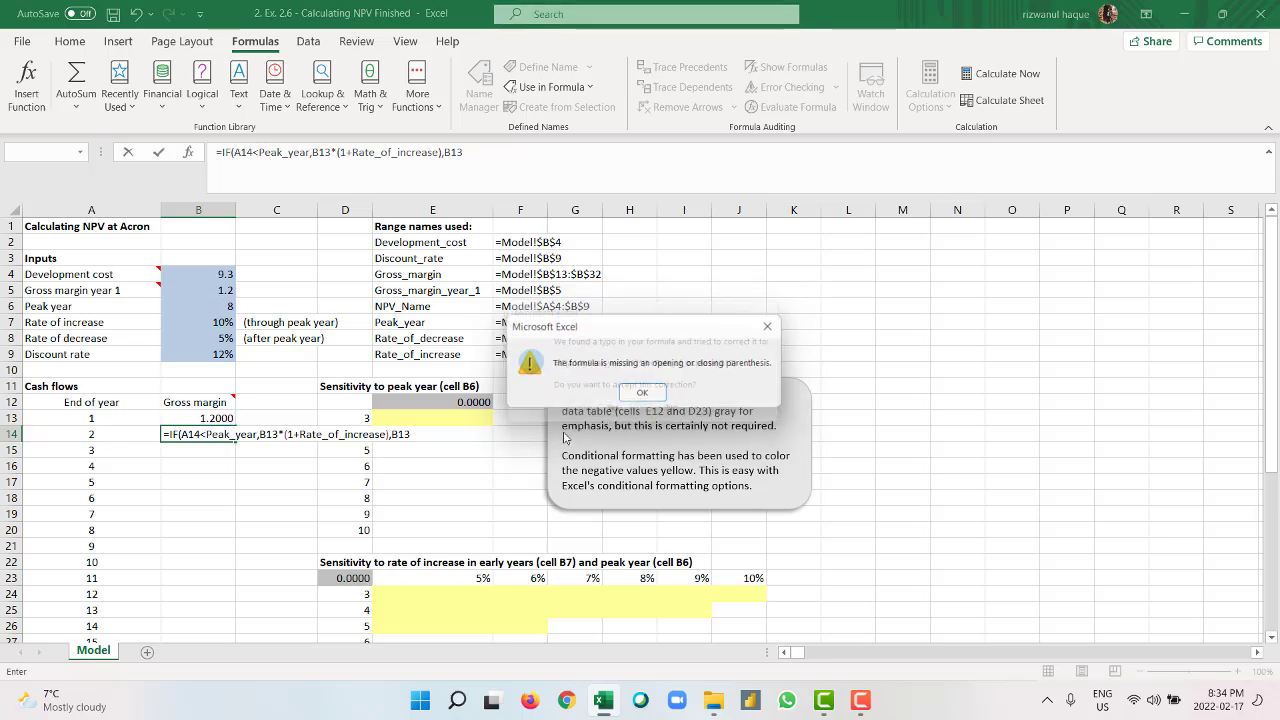
left_click(641, 391)
left_click(425, 437)
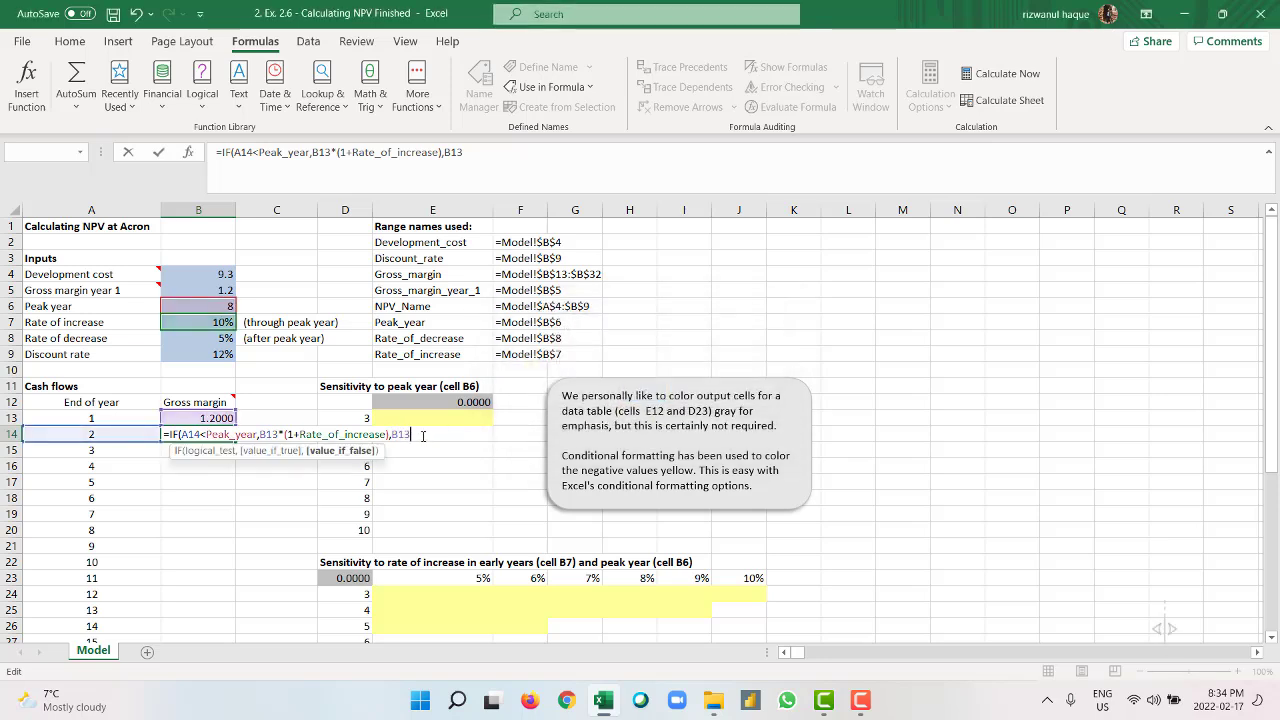
type("*(1-re")
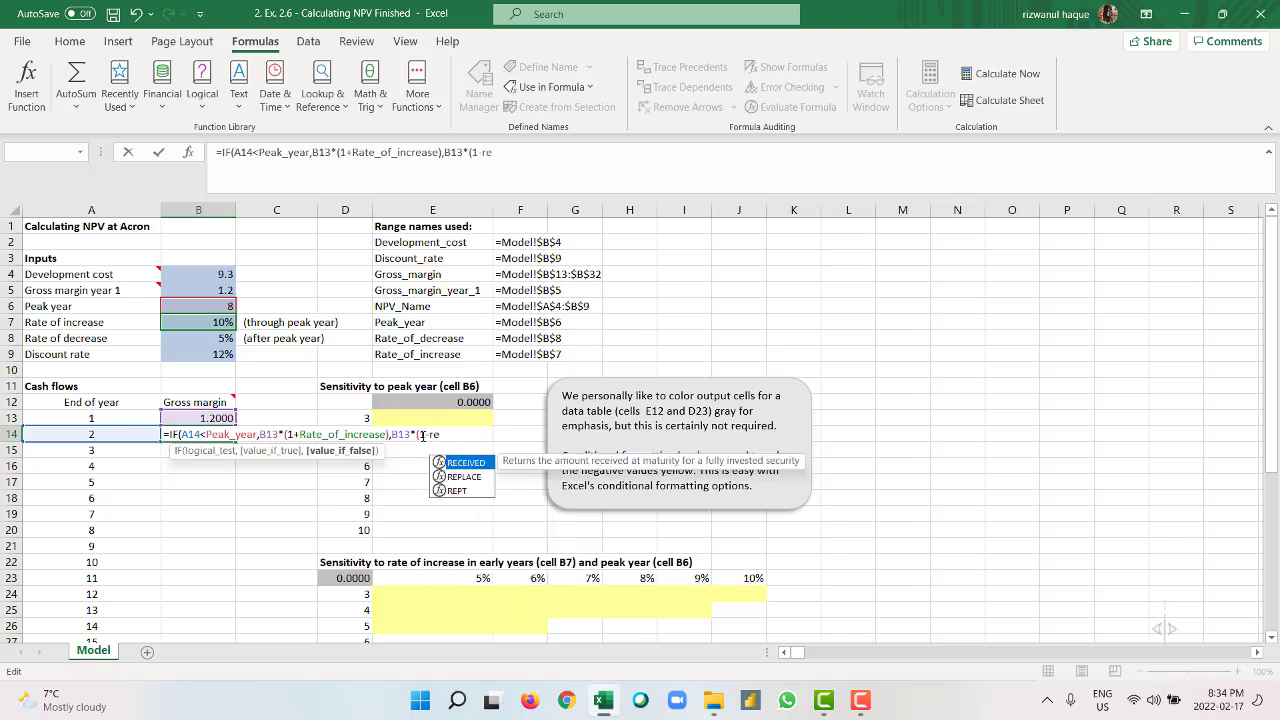
key("BackSpace")
type("ate")
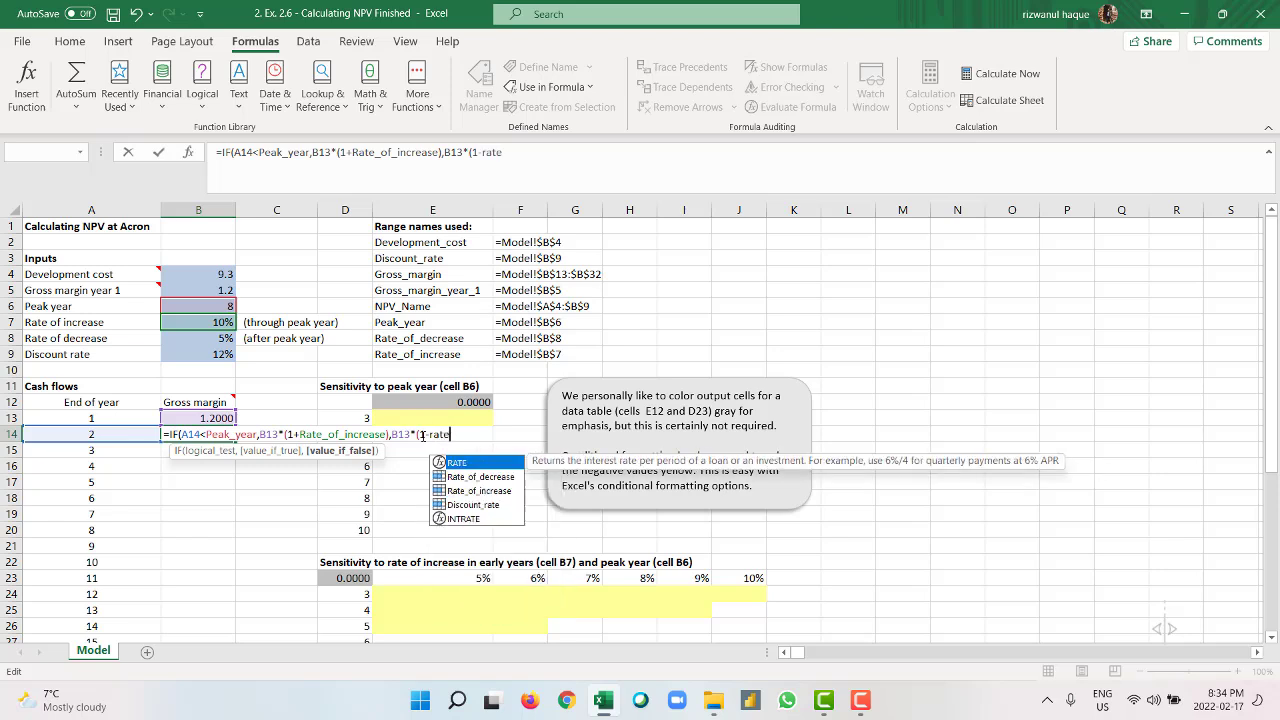
key("Down")
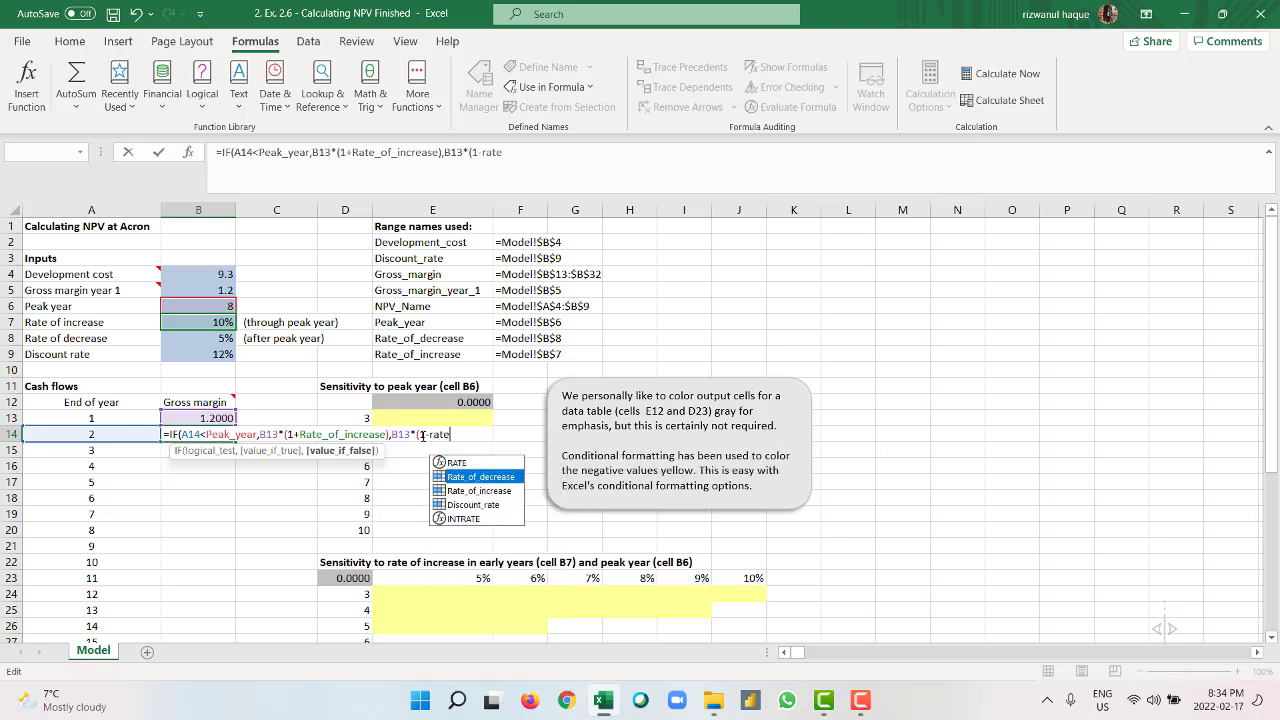
key("Tab")
type("))")
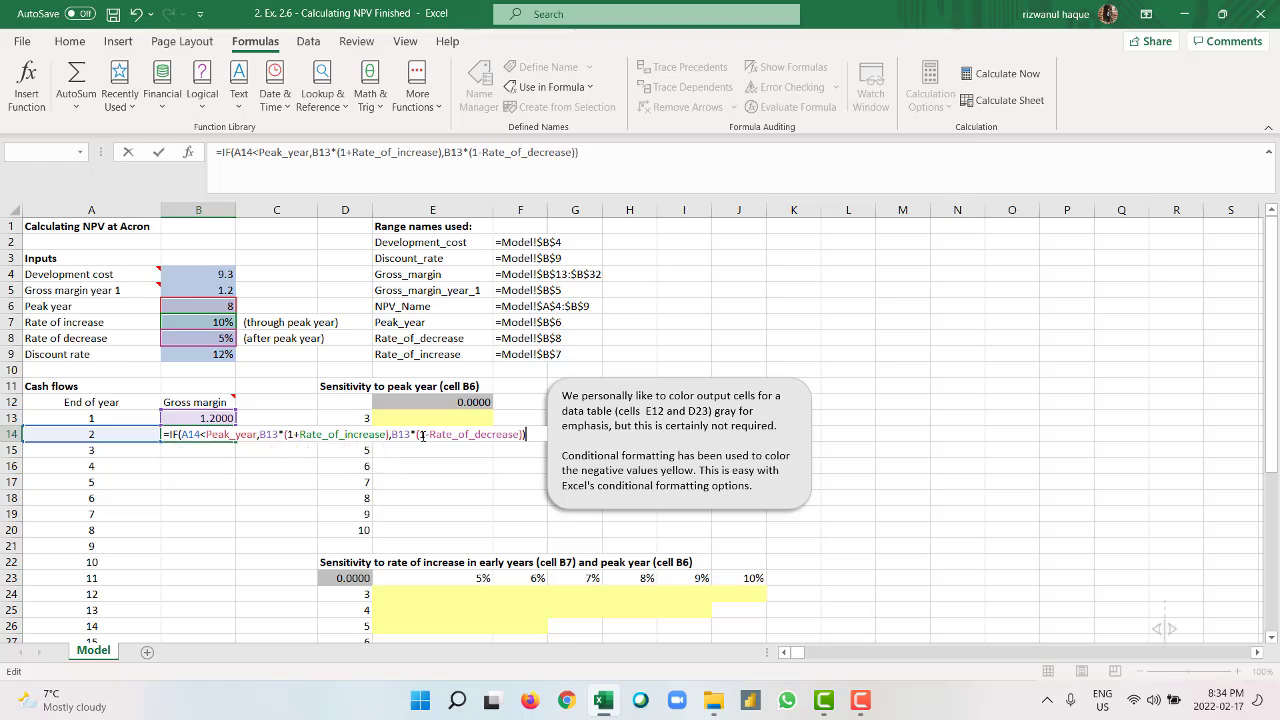
key("Return")
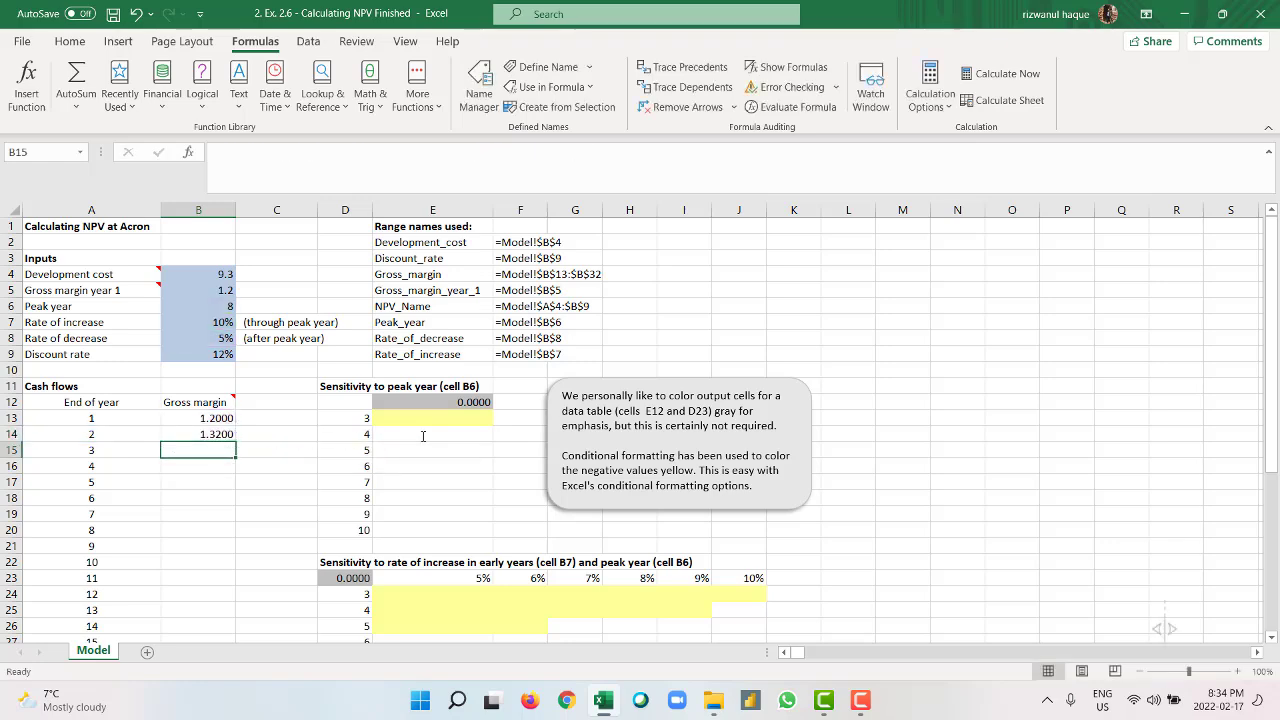
Step: Copy the gross margin formula from B14 down through B32, covering years 2 to 20
left_click(196, 433)
scroll(341, 400, "down", 3)
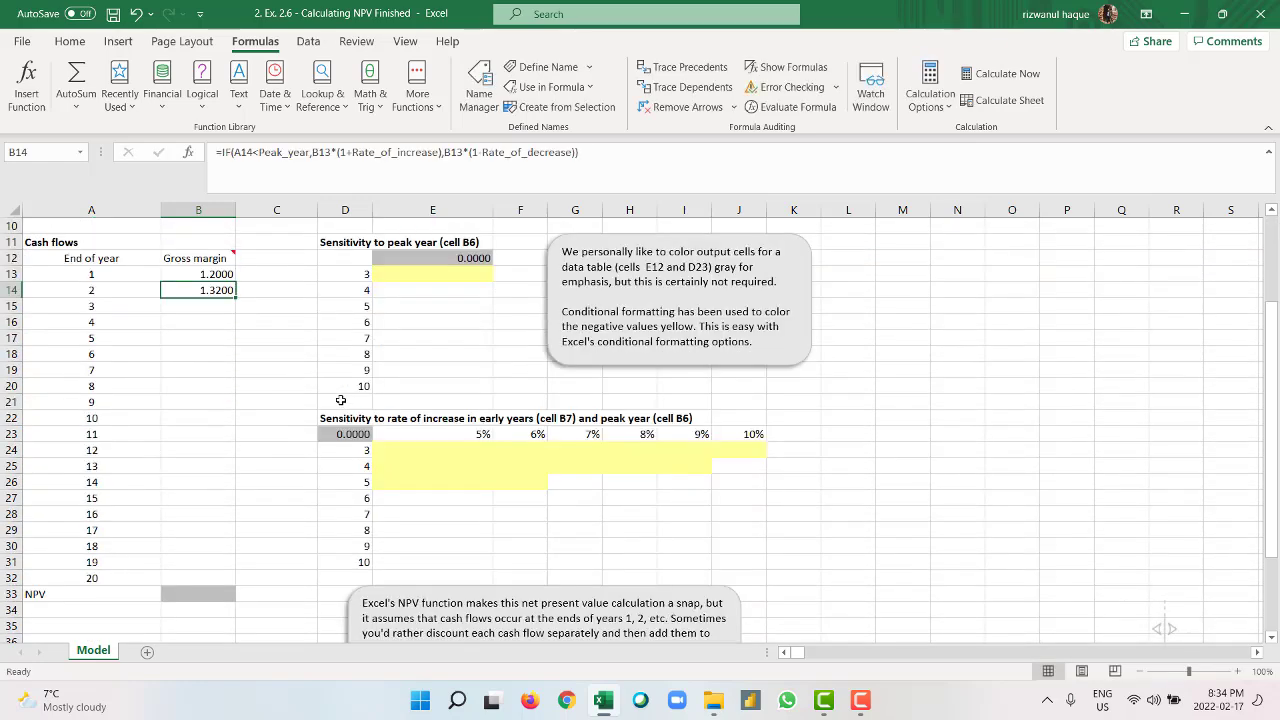
left_click_drag(236, 298, 240, 582)
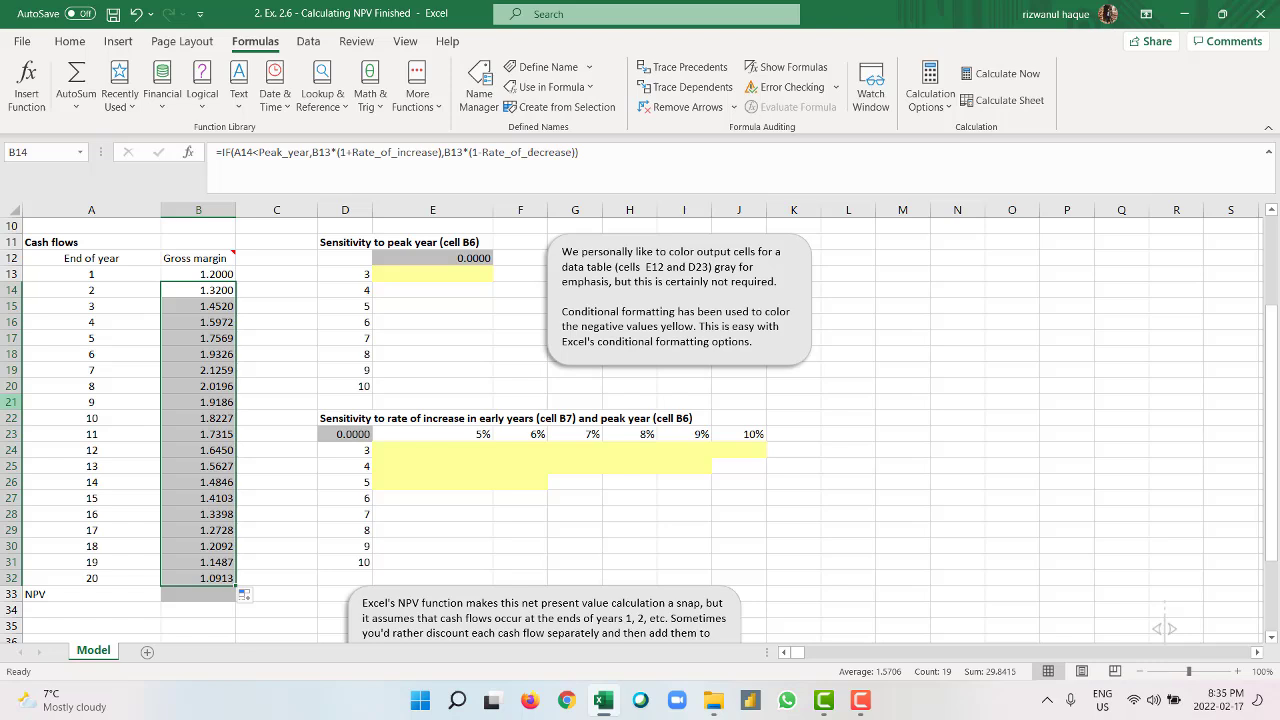
Step: Inspect the cell references in the copied year 12 gross margin formula in B24
left_click(222, 455)
double_click(222, 455)
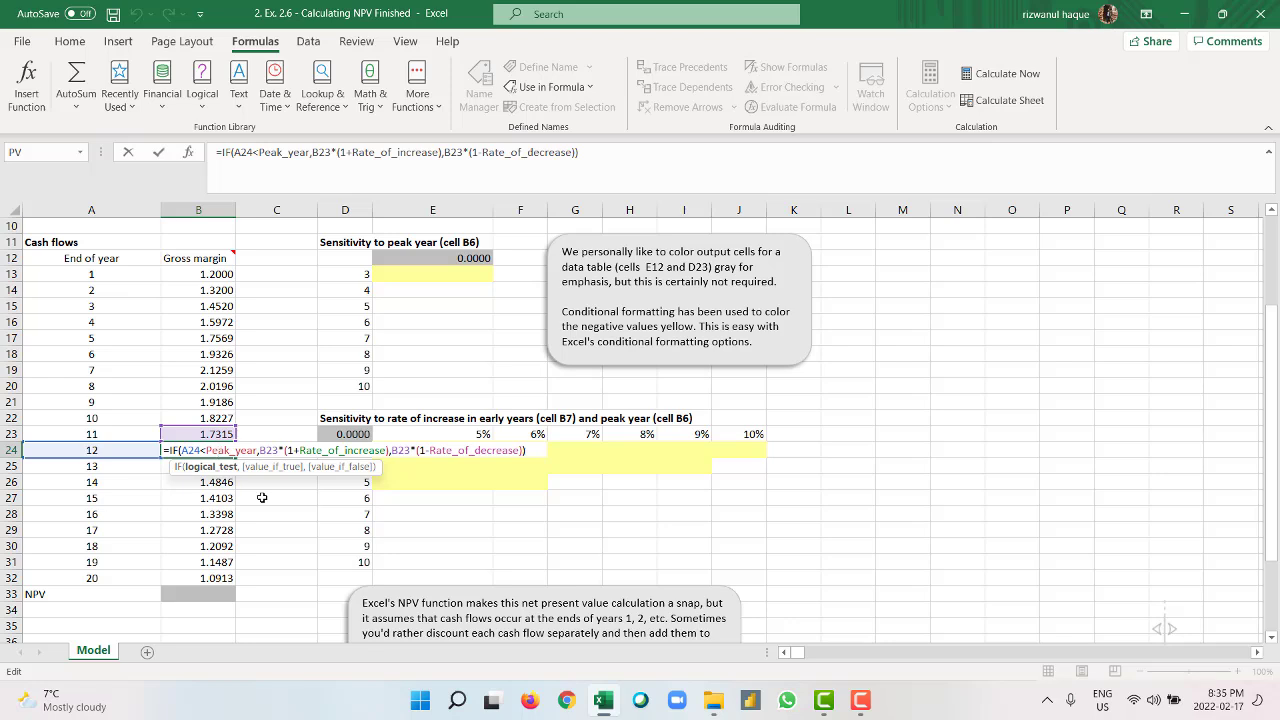
key("Escape")
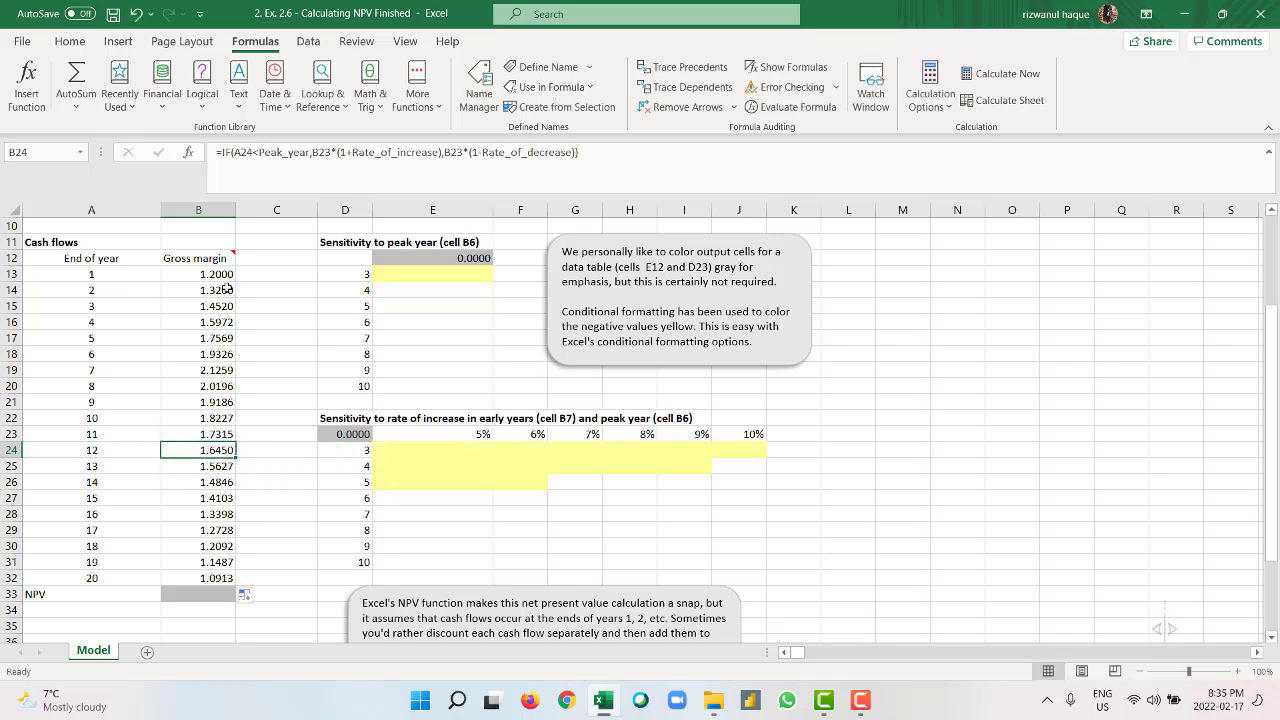
Step: Change the logical test in B14 to A14<=Peak_year and refill the gross margin formula down through B32
double_click(228, 290)
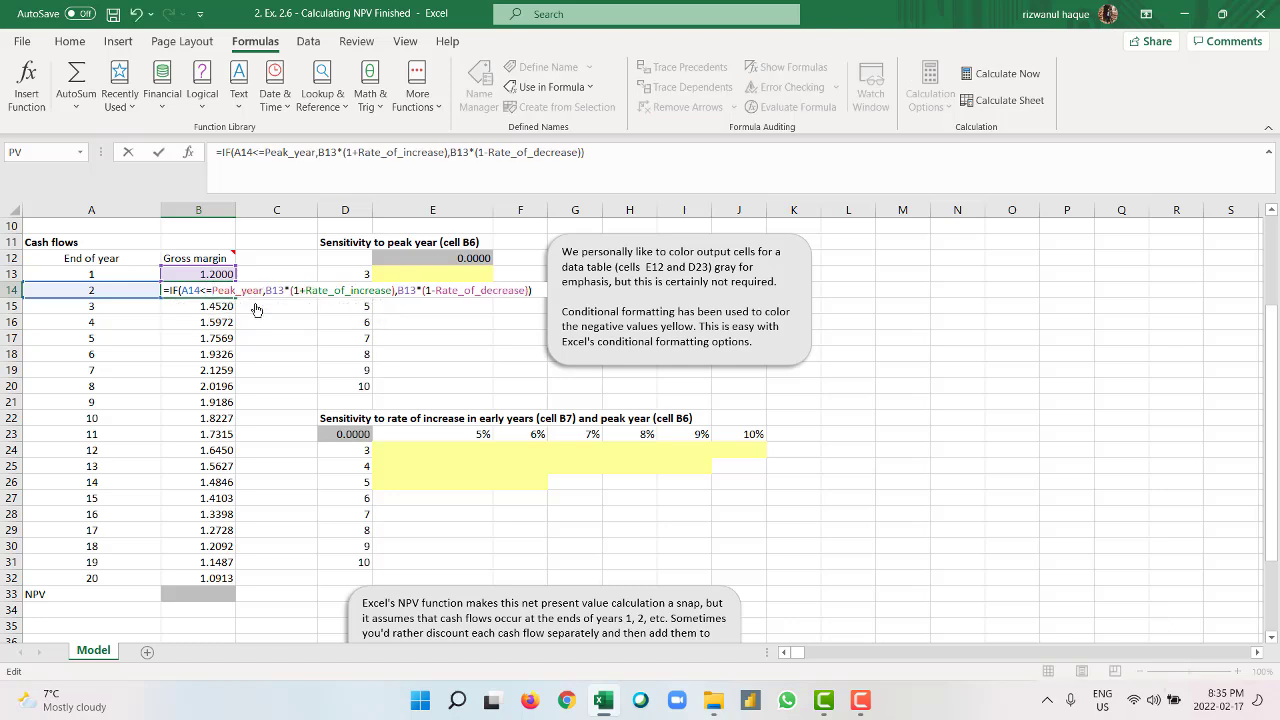
key("Return")
left_click(218, 290)
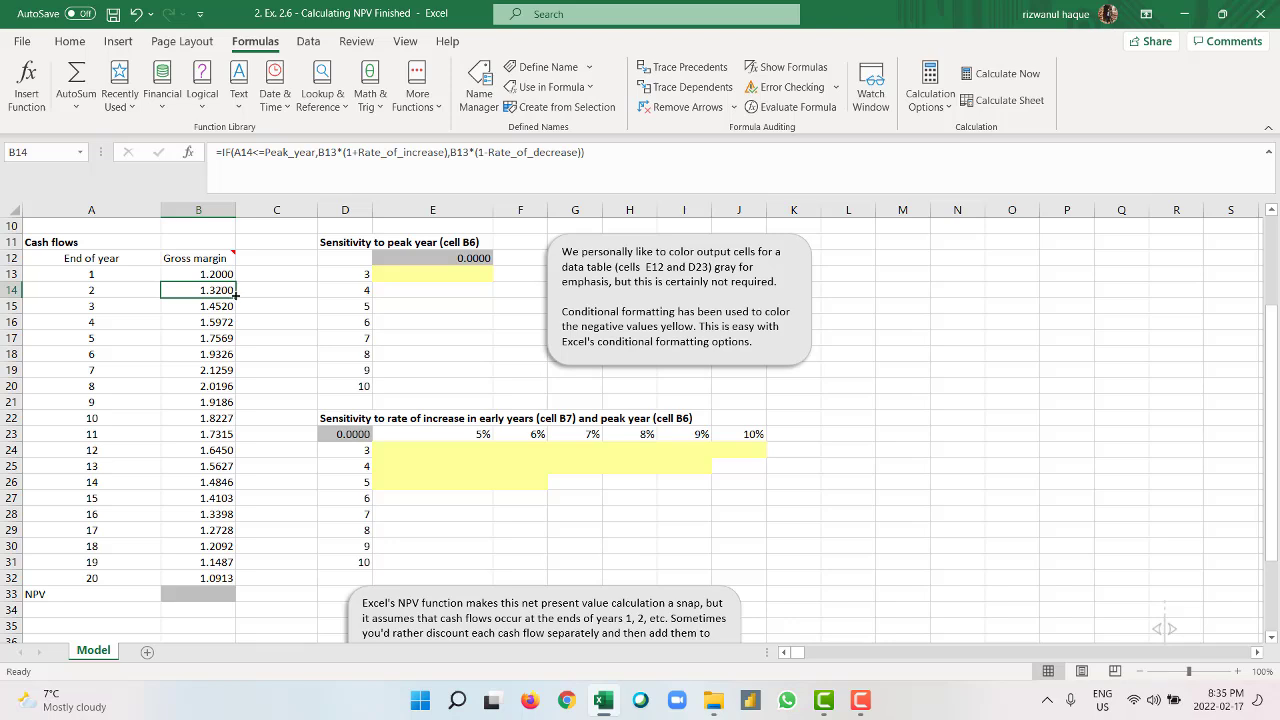
left_click_drag(235, 296, 226, 579)
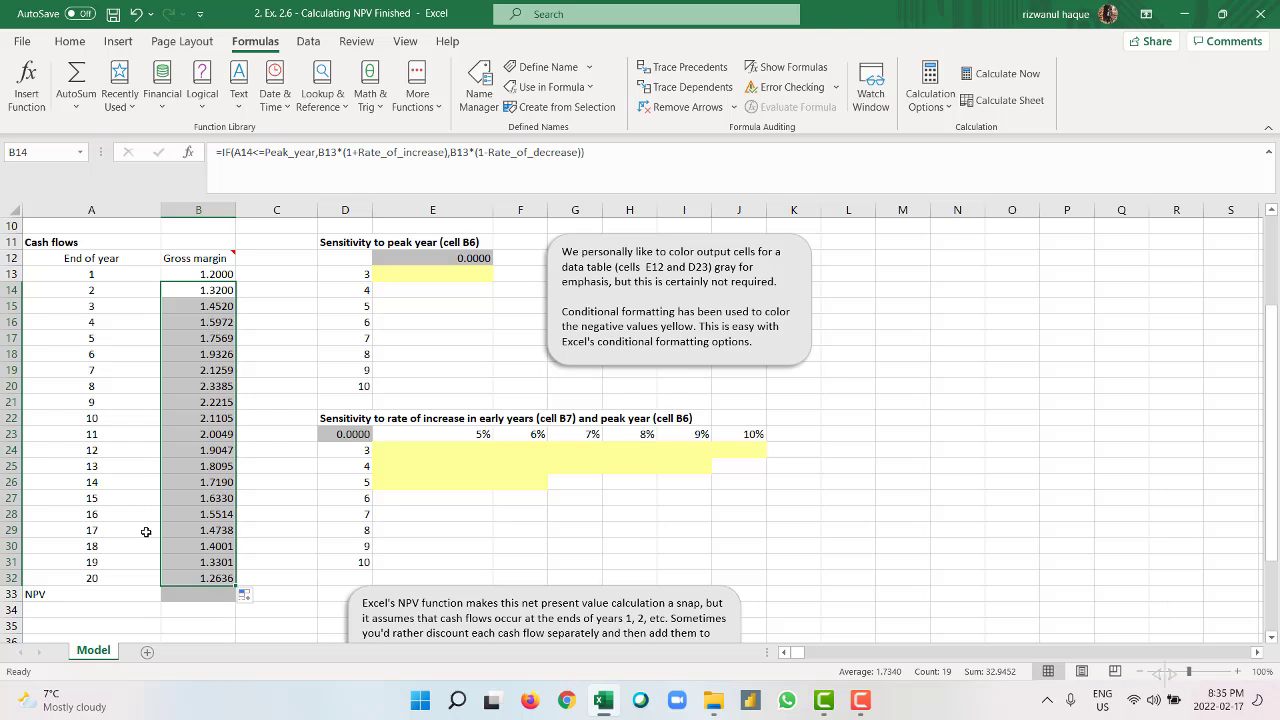
Step: Start the NPV formula in B33 with the negative development cost, =-Development_cost+
left_click(184, 596)
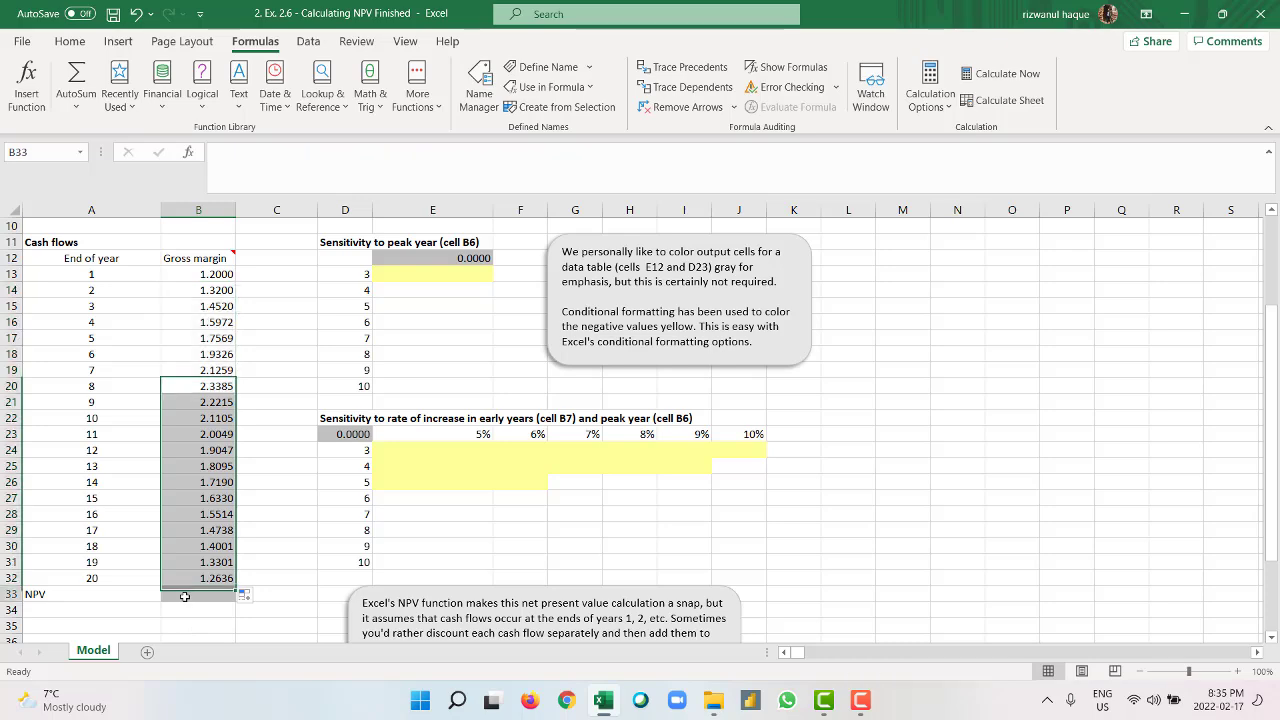
type("=")
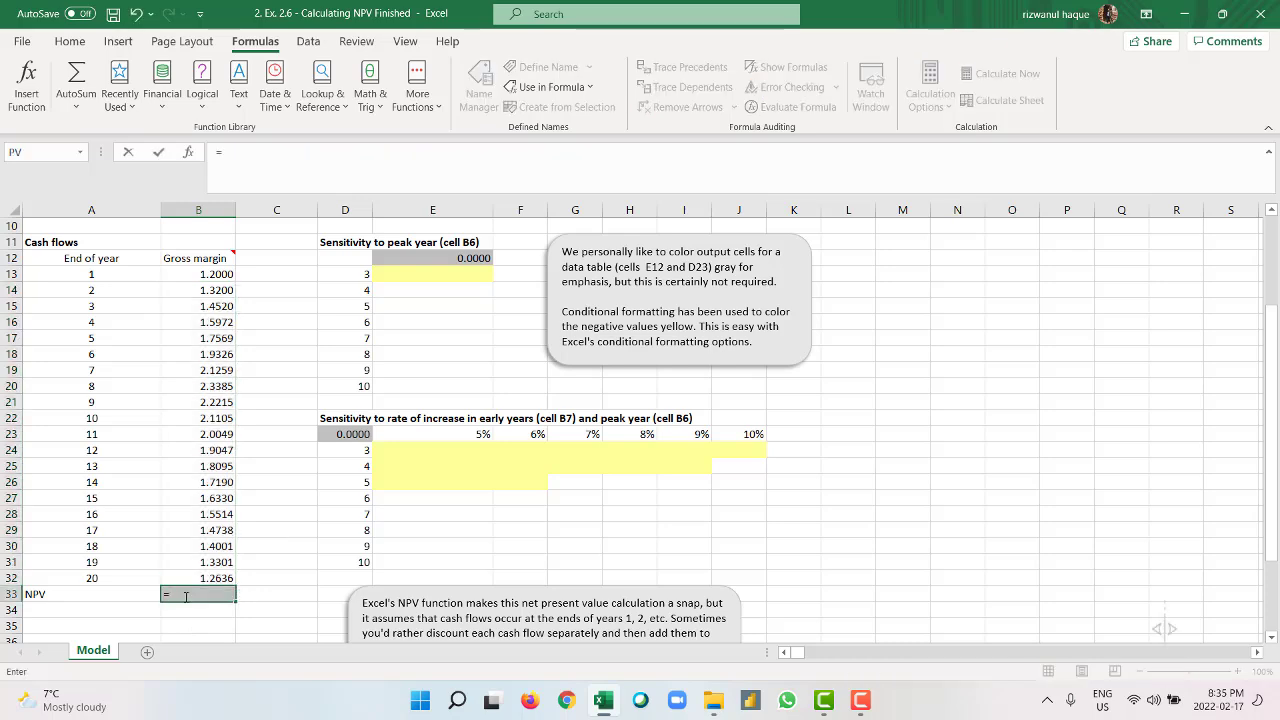
type("-")
scroll(251, 518, "up", 3)
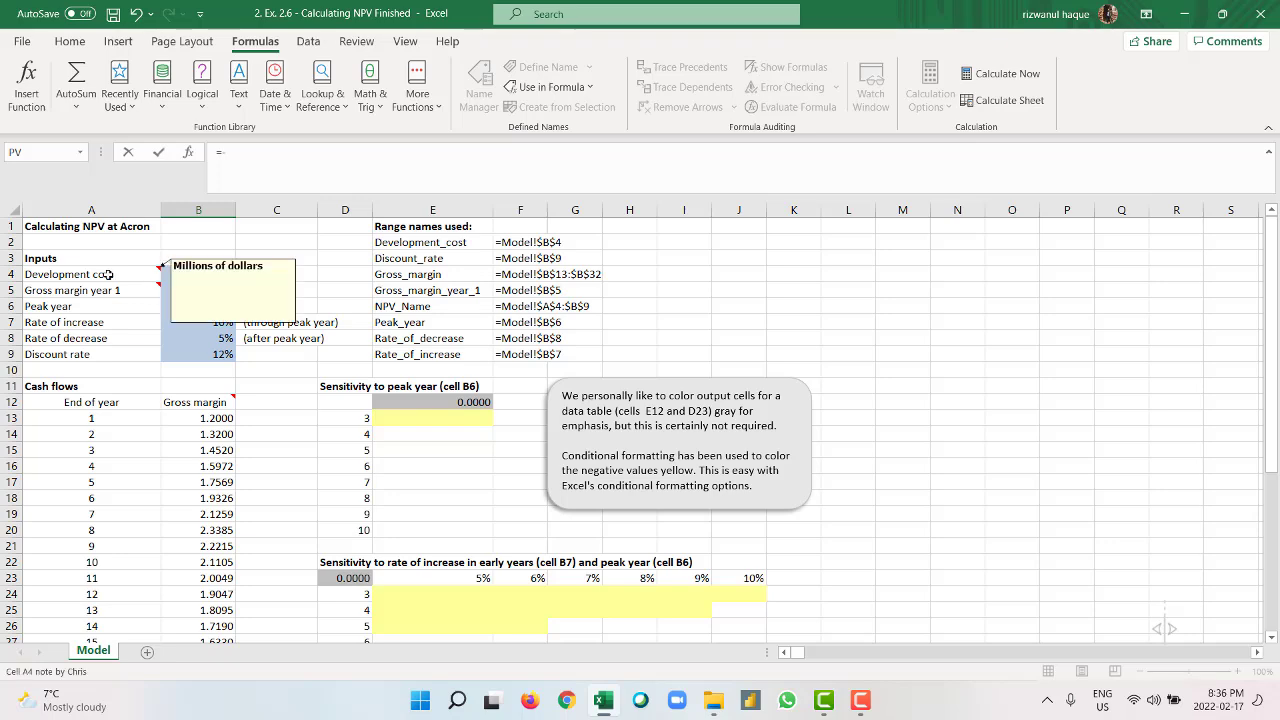
type("dev")
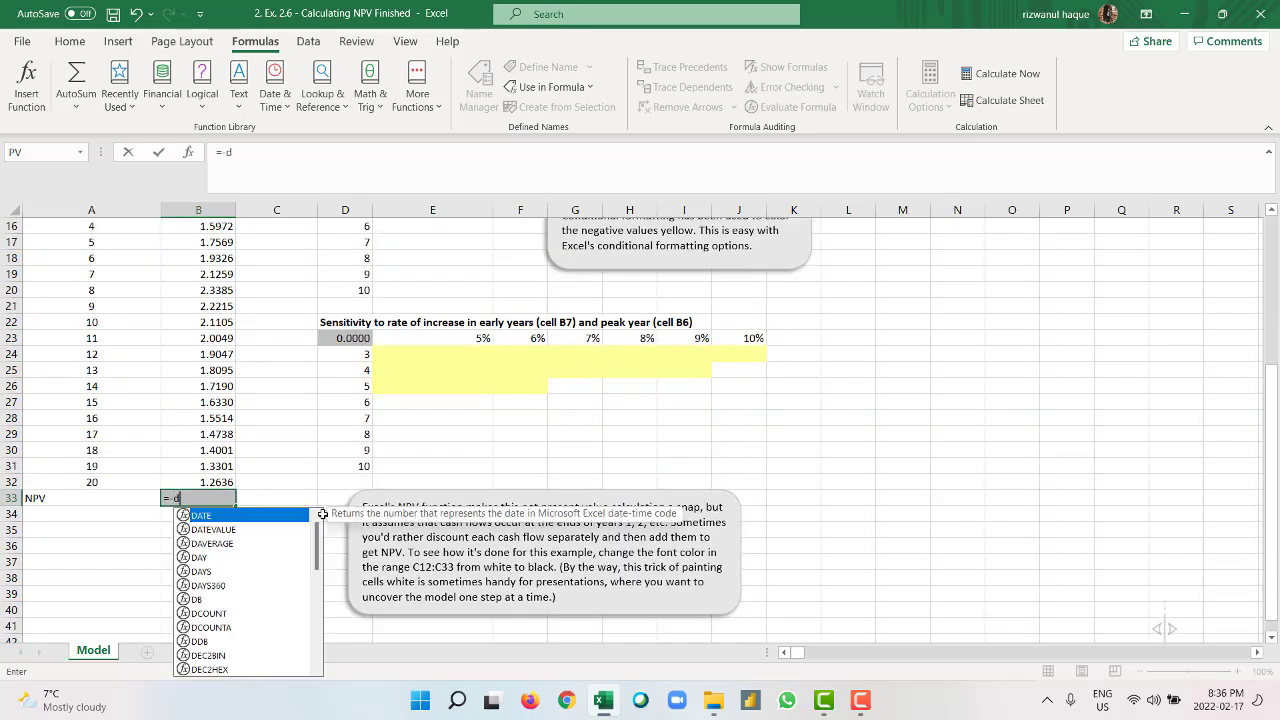
type("elo")
key("Tab")
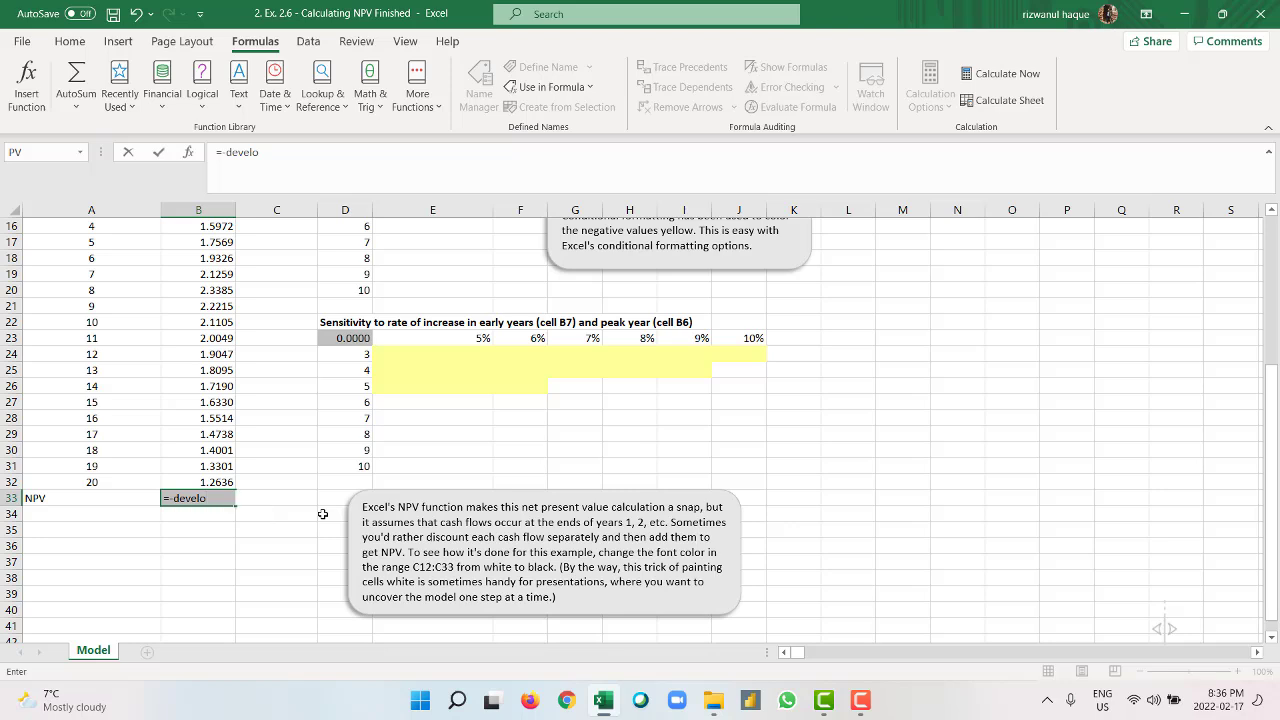
type("+")
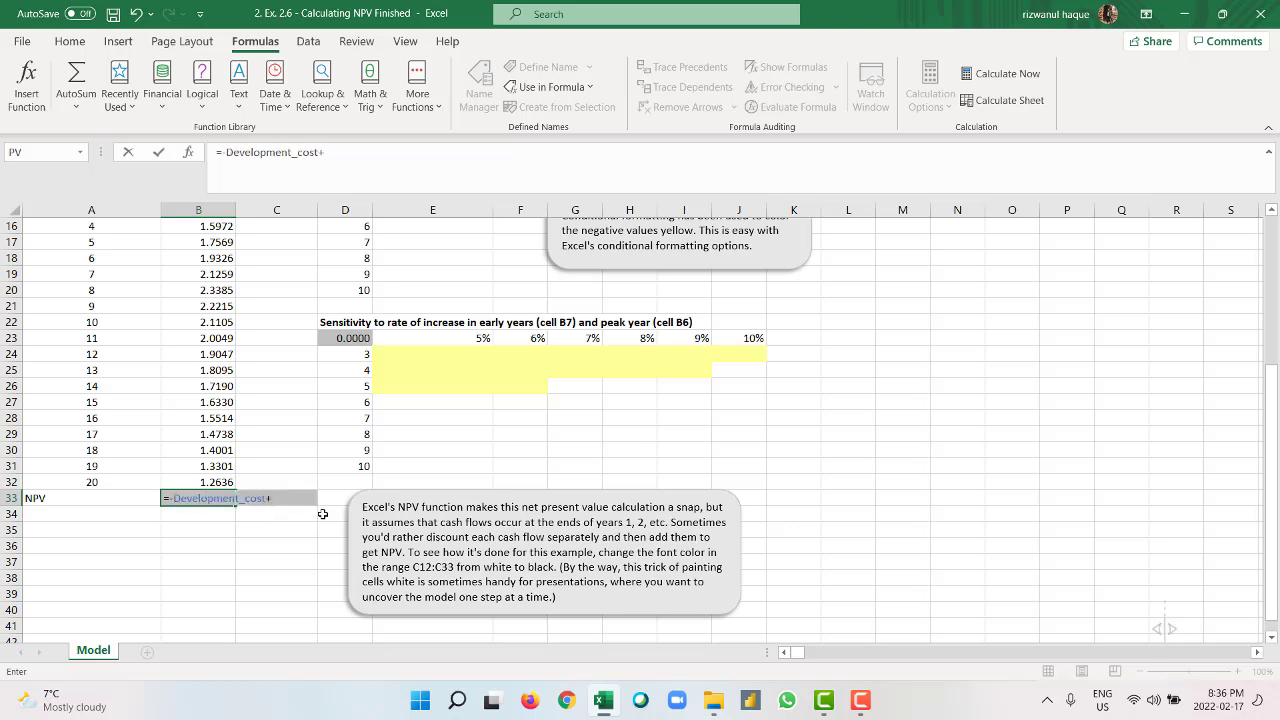
Step: Add the NPV function to the B33 formula with Discount_rate from B9 as its rate argument
type("npv")
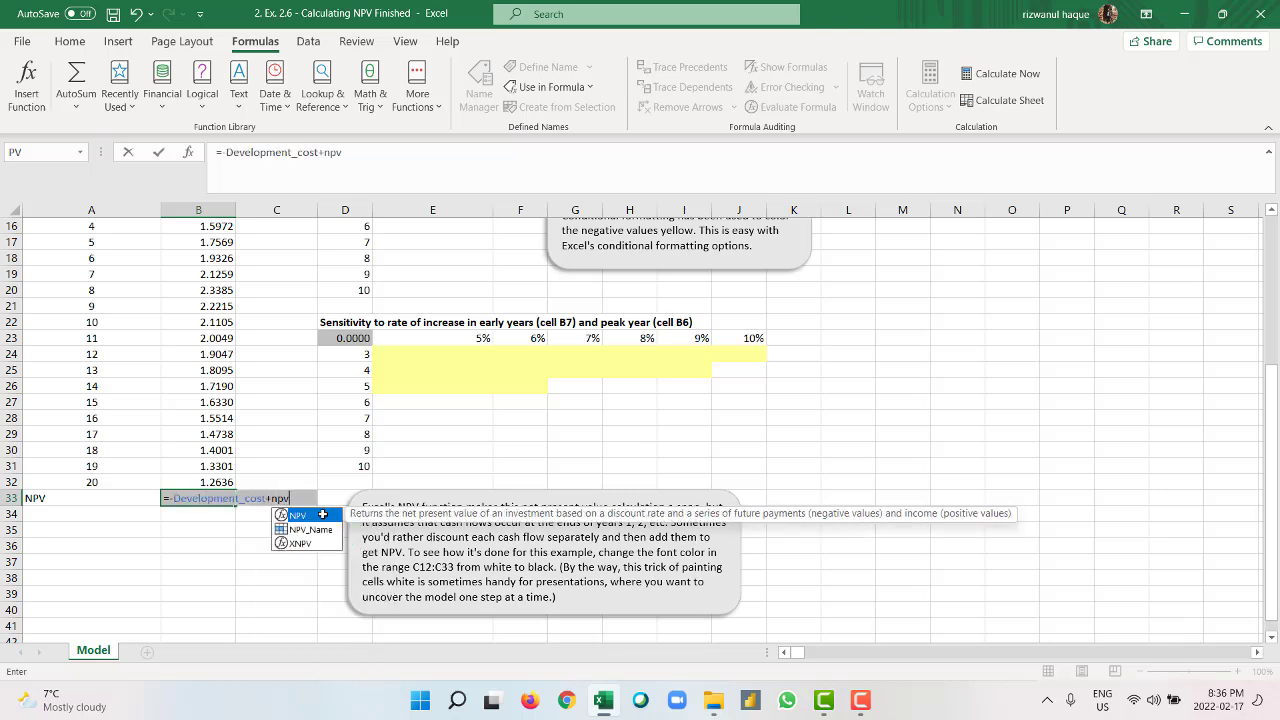
key("Tab")
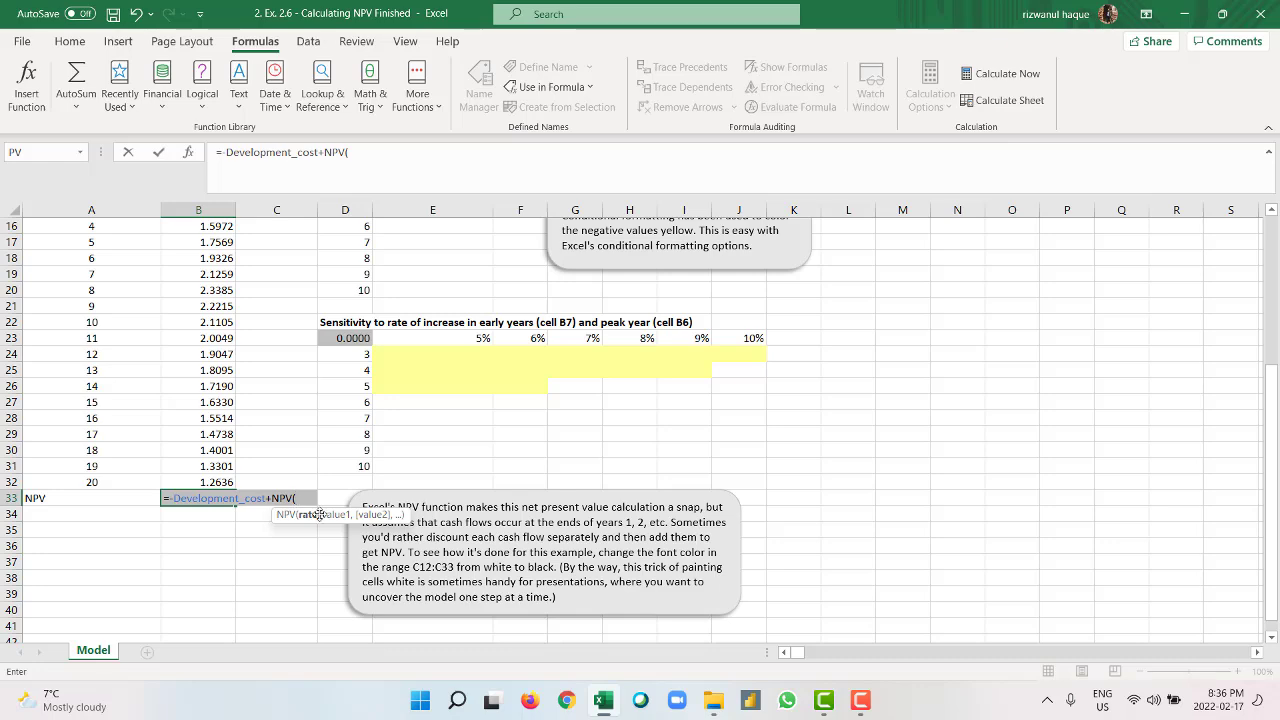
scroll(224, 370, "up", 2)
scroll(224, 370, "up", 3)
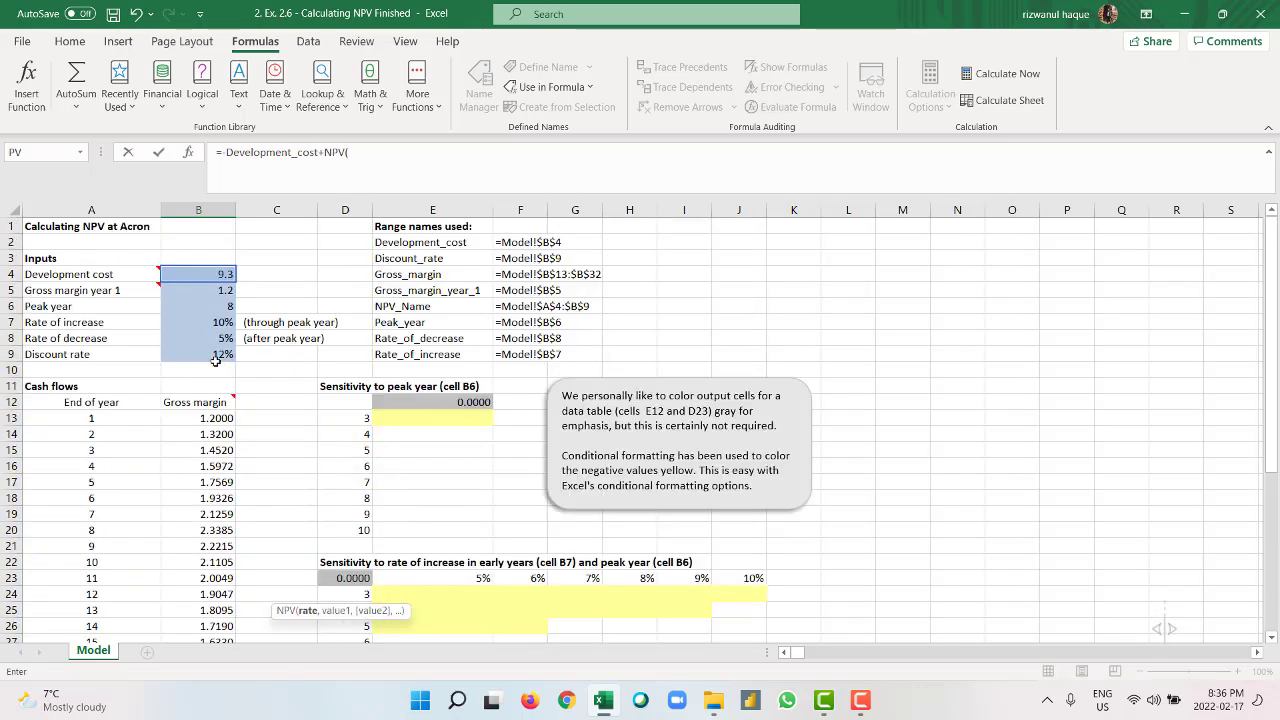
left_click(210, 354)
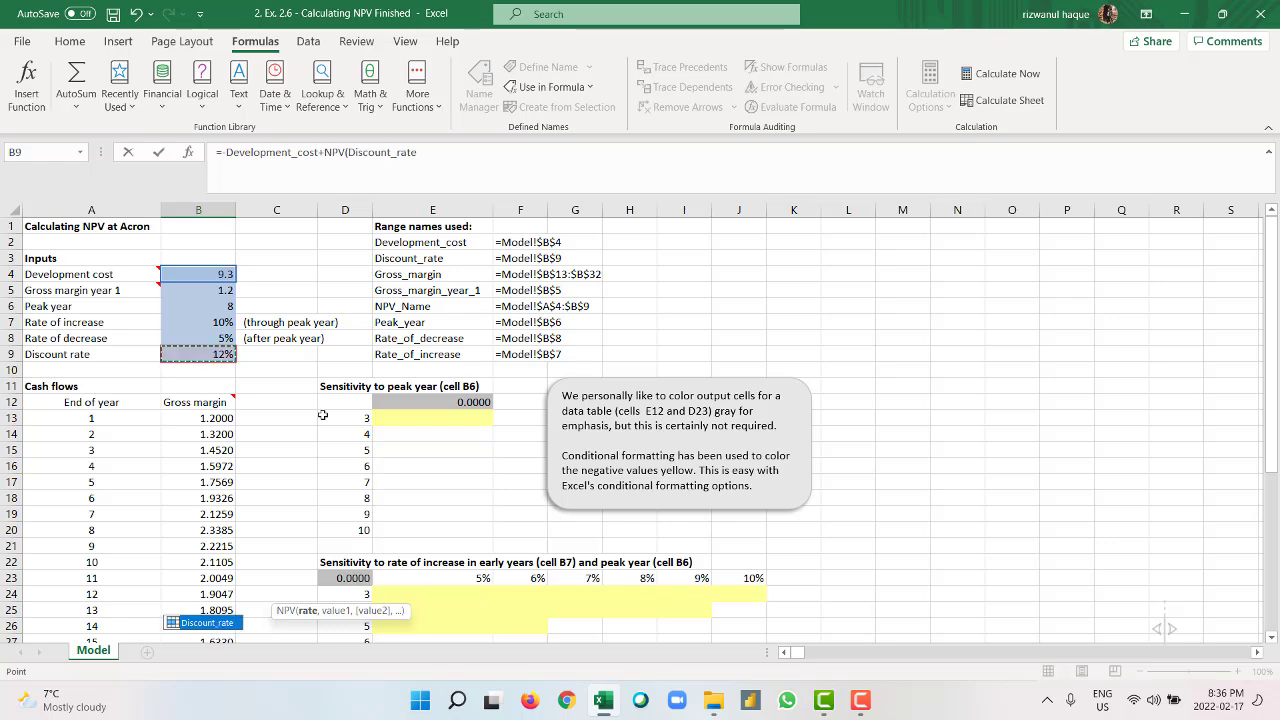
scroll(330, 420, "down", 5)
type(",")
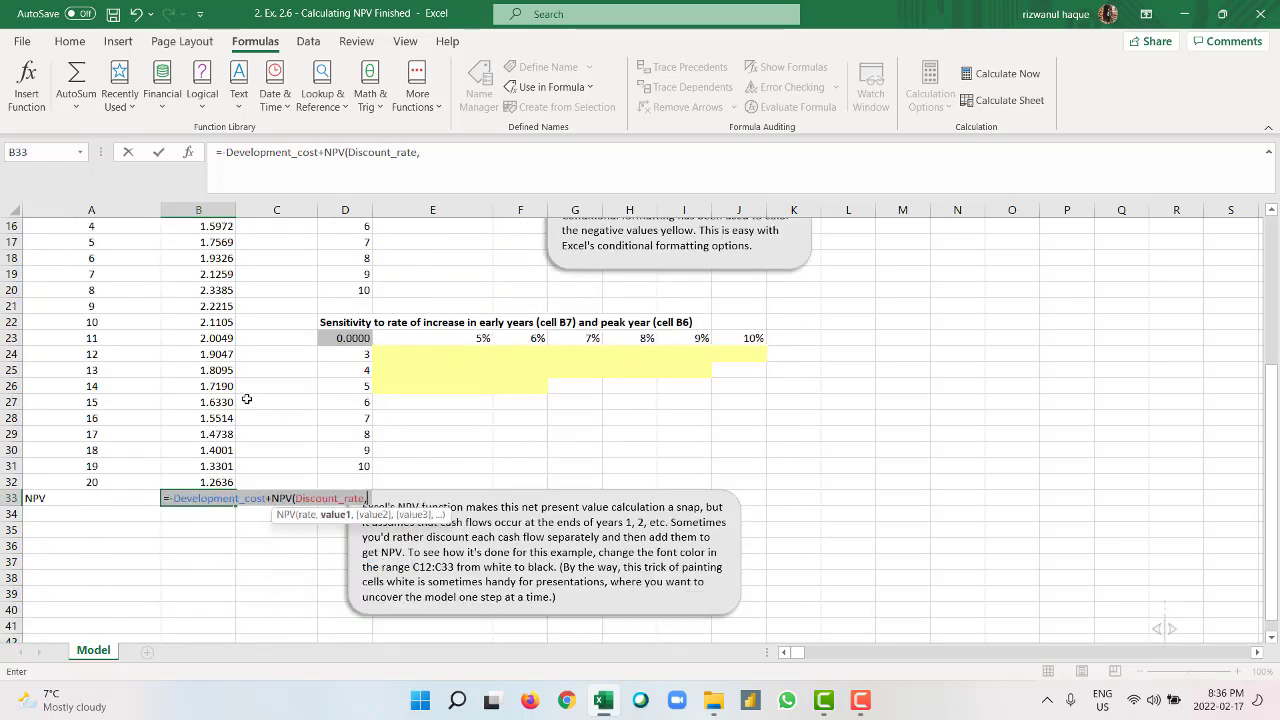
Step: Supply the Gross_margin range B13:B32 as the NPV cash flow values and complete the B33 formula
scroll(251, 400, "up", 2)
left_click_drag(212, 280, 222, 580)
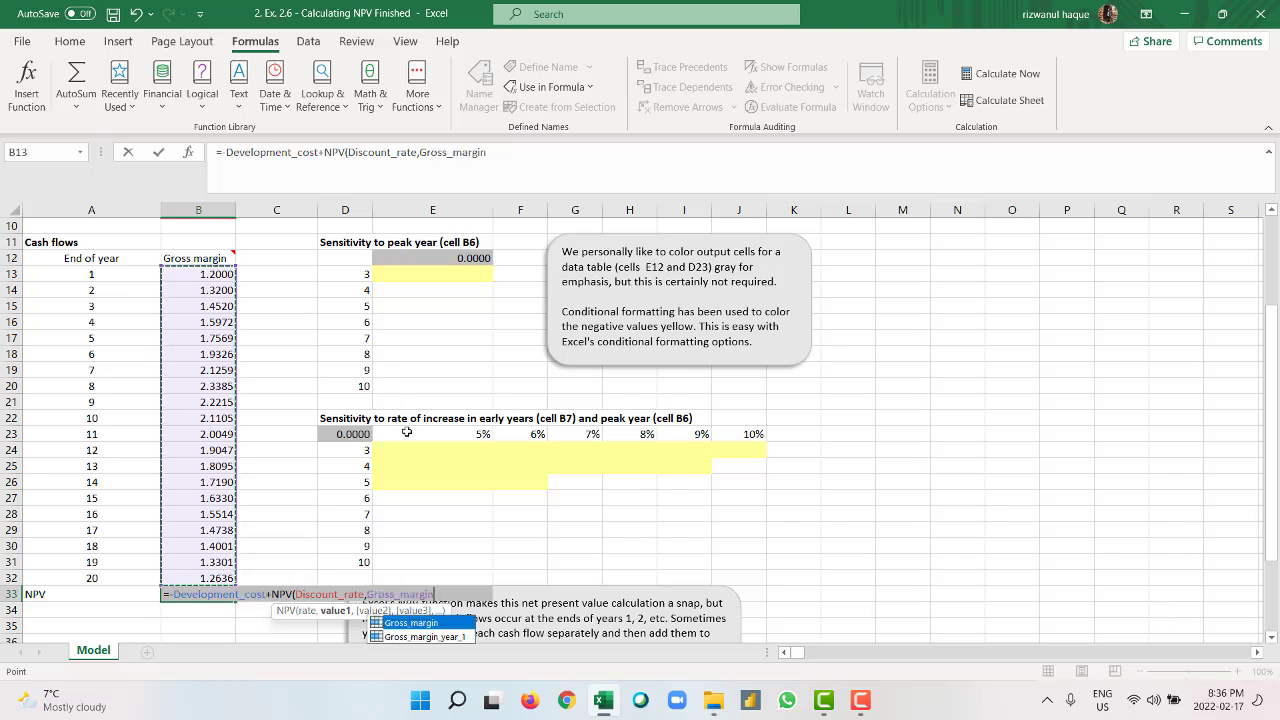
type(")")
key("Return")
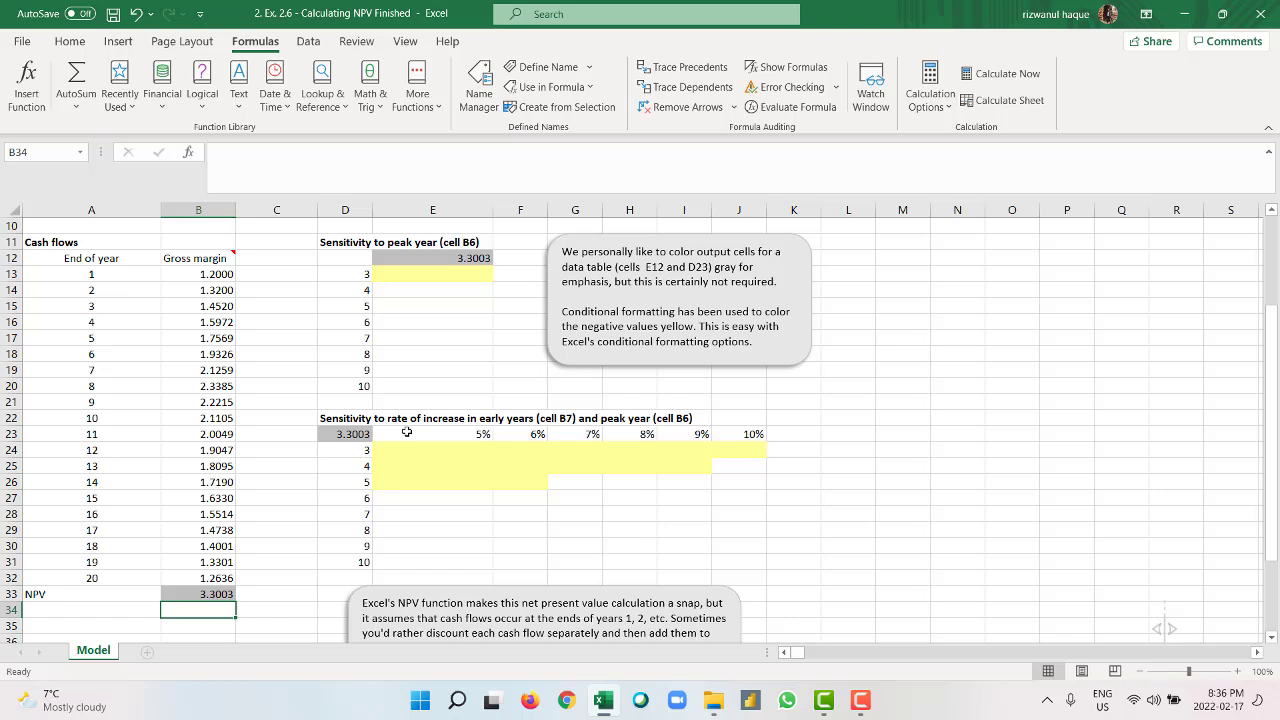
Step: Review the NPV formula in B33 against the model's inputs and the yearly cash flows
left_click(213, 595)
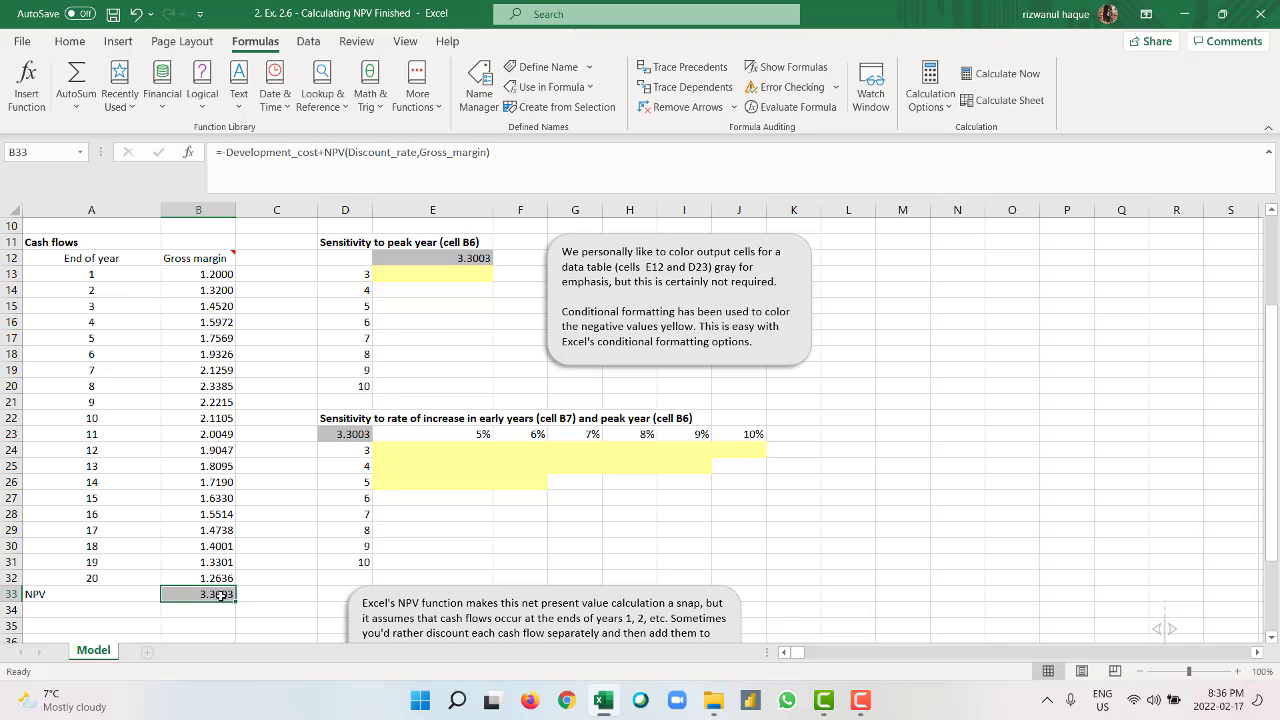
scroll(220, 594, "up", 3)
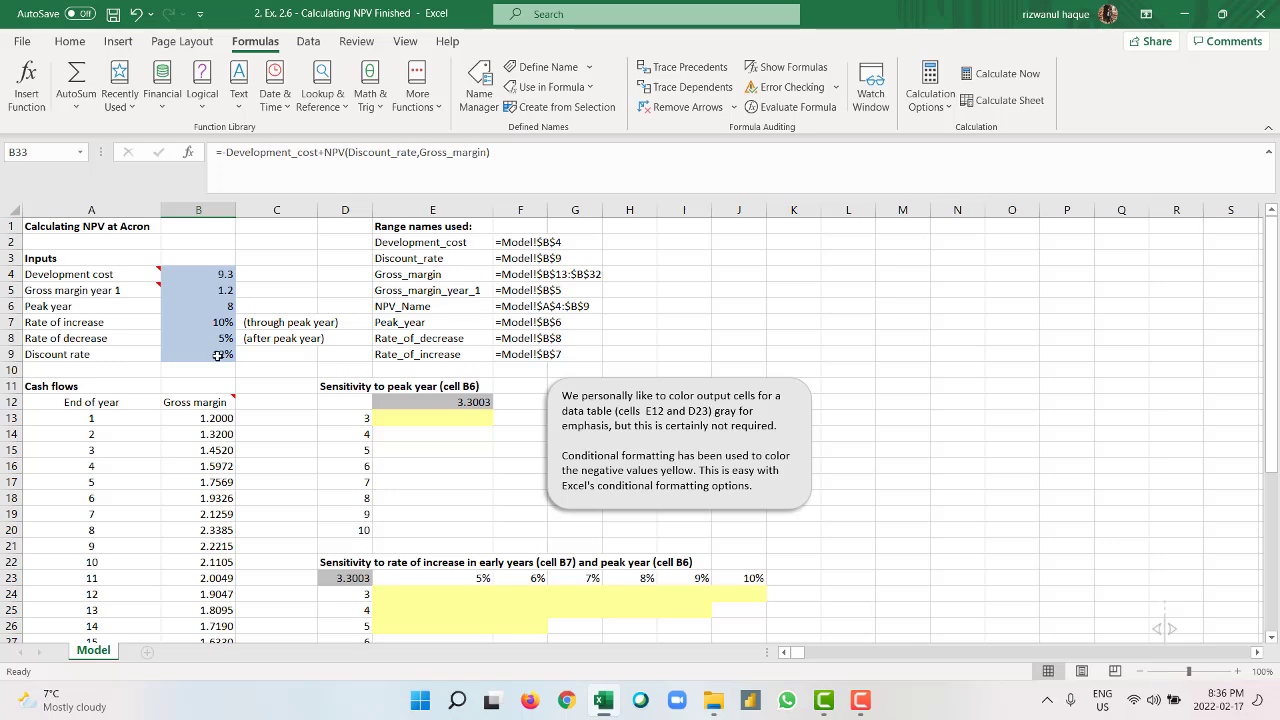
scroll(222, 370, "down", 2)
scroll(262, 552, "down", 1)
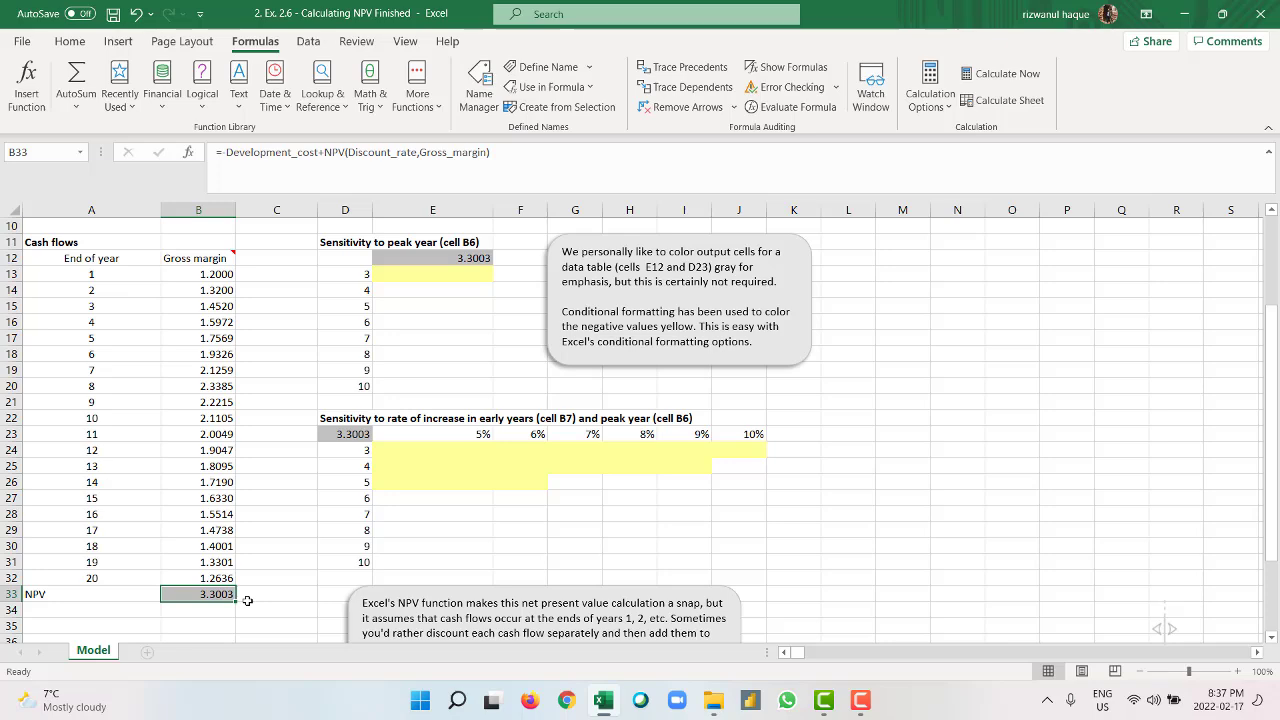
Step: Create a one-variable data table over D12:E20 with the Peak year cell B6 as the column input cell
scroll(247, 600, "up", 3)
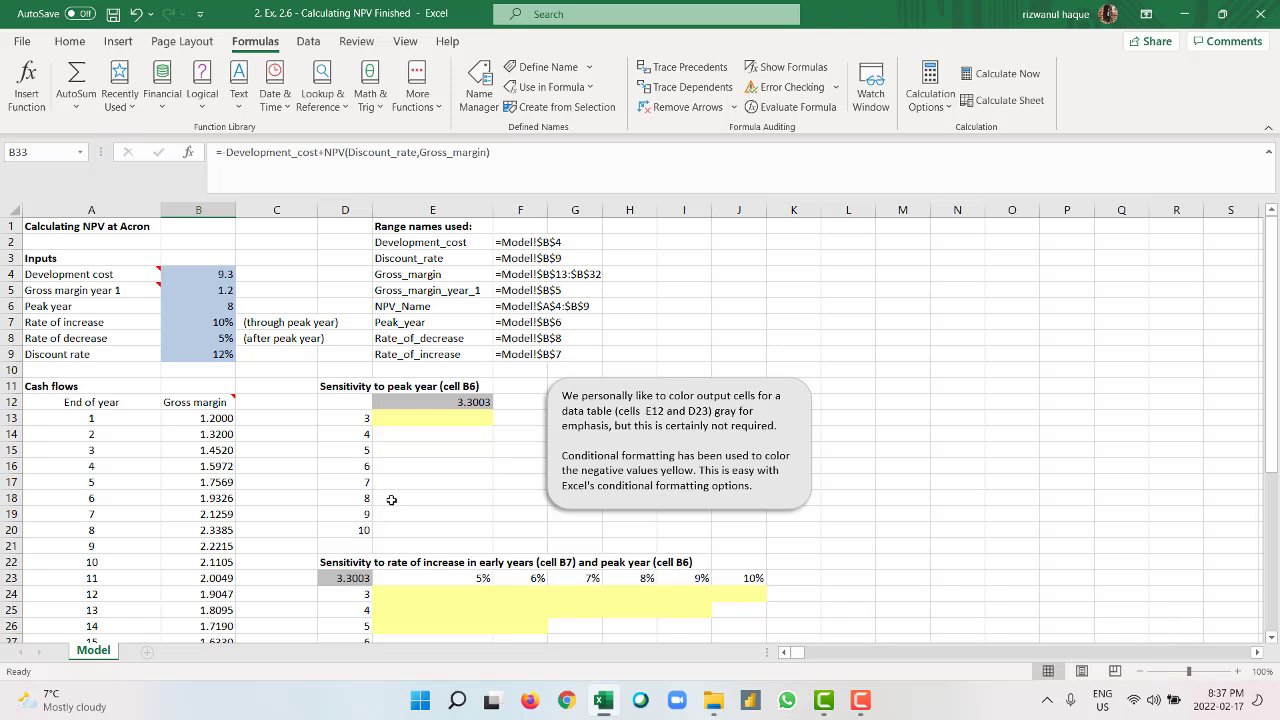
left_click(347, 401)
left_click_drag(441, 506, 449, 531)
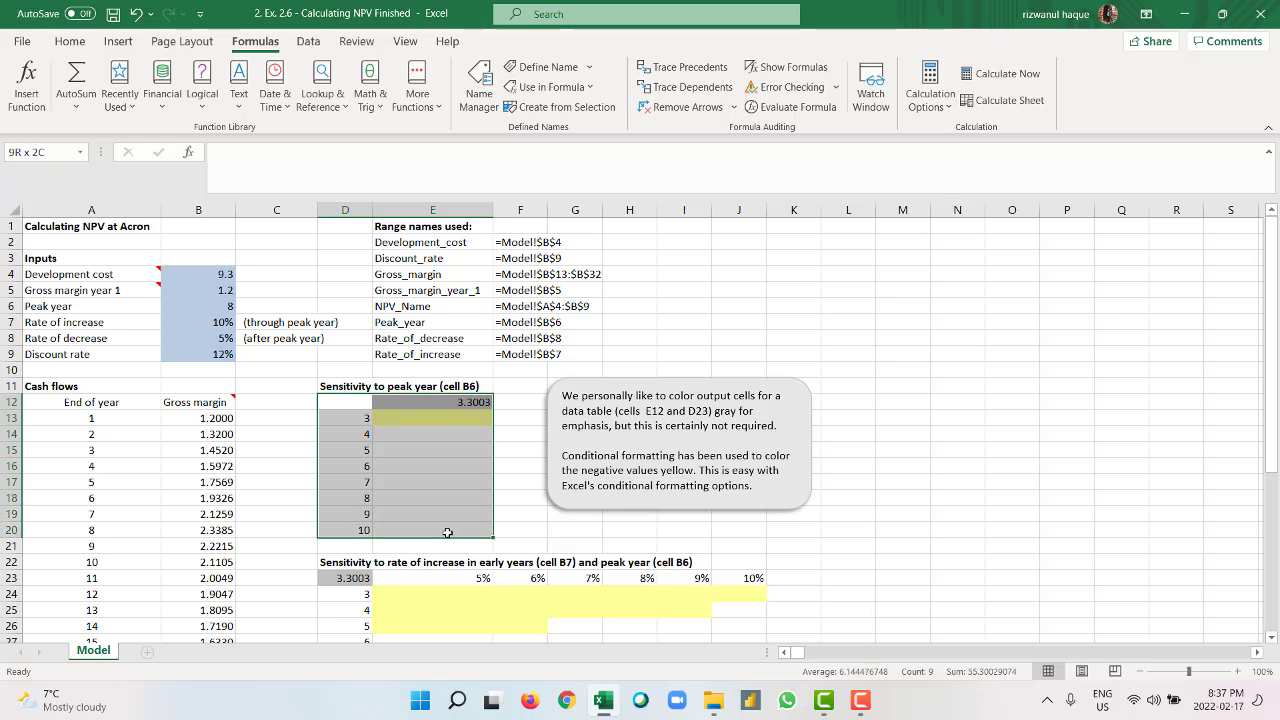
left_click(302, 44)
left_click(932, 114)
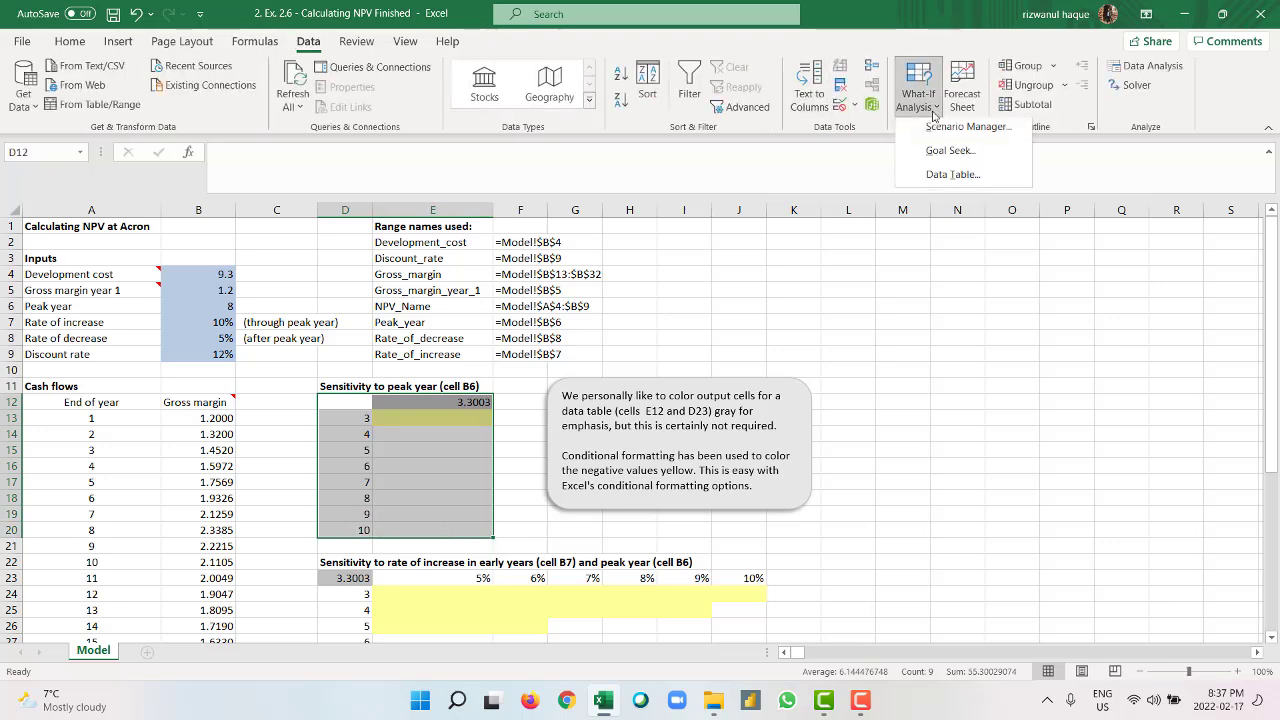
left_click(942, 175)
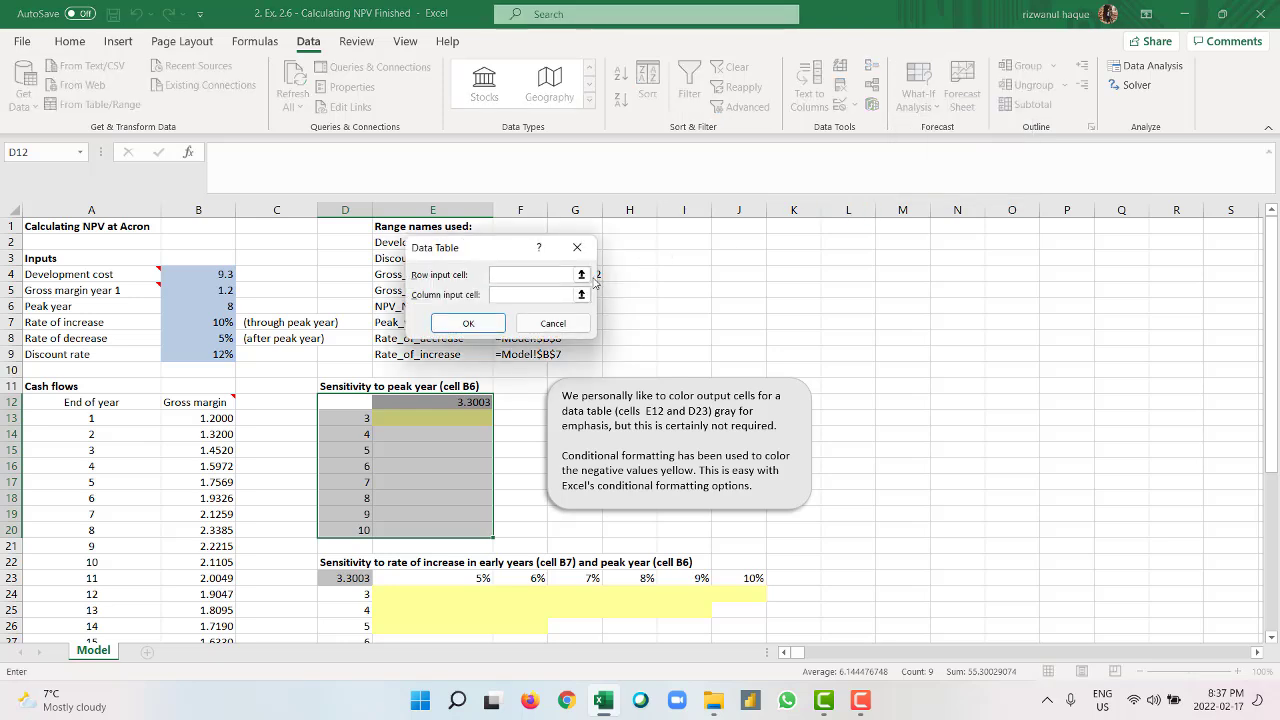
left_click(542, 298)
left_click(225, 307)
left_click(458, 324)
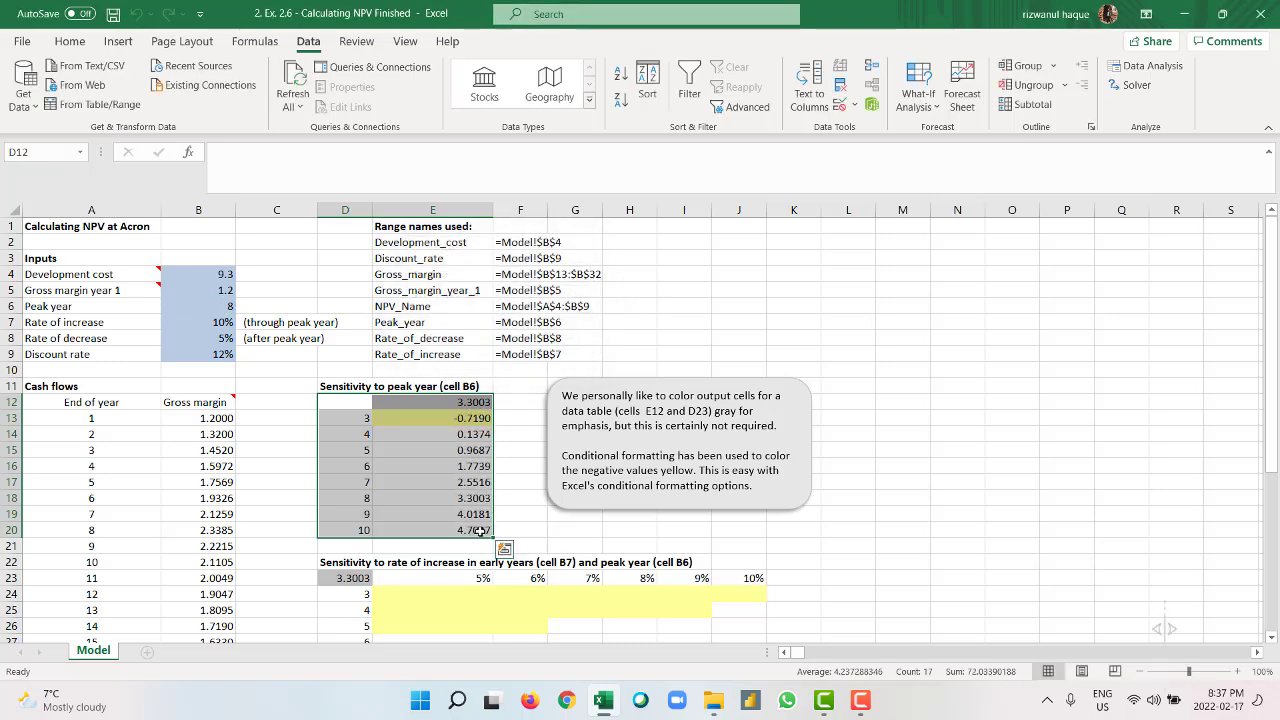
scroll(515, 450, "down", 1)
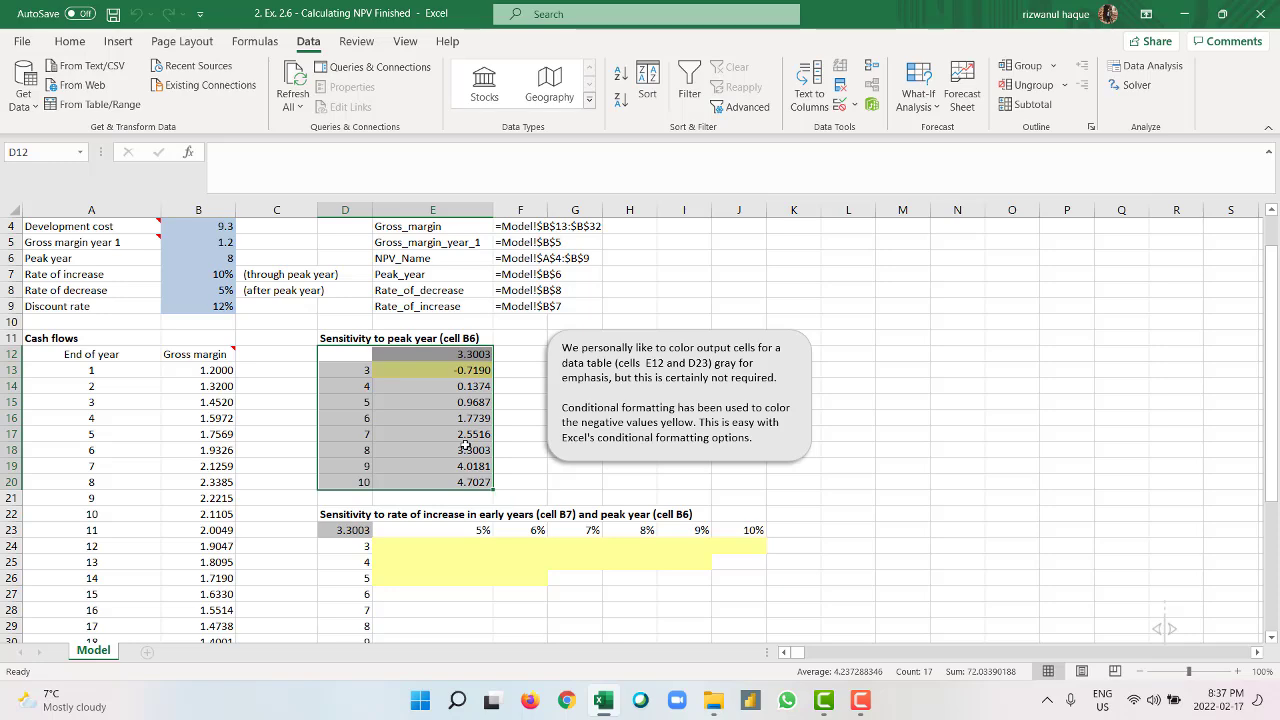
scroll(470, 445, "down", 1)
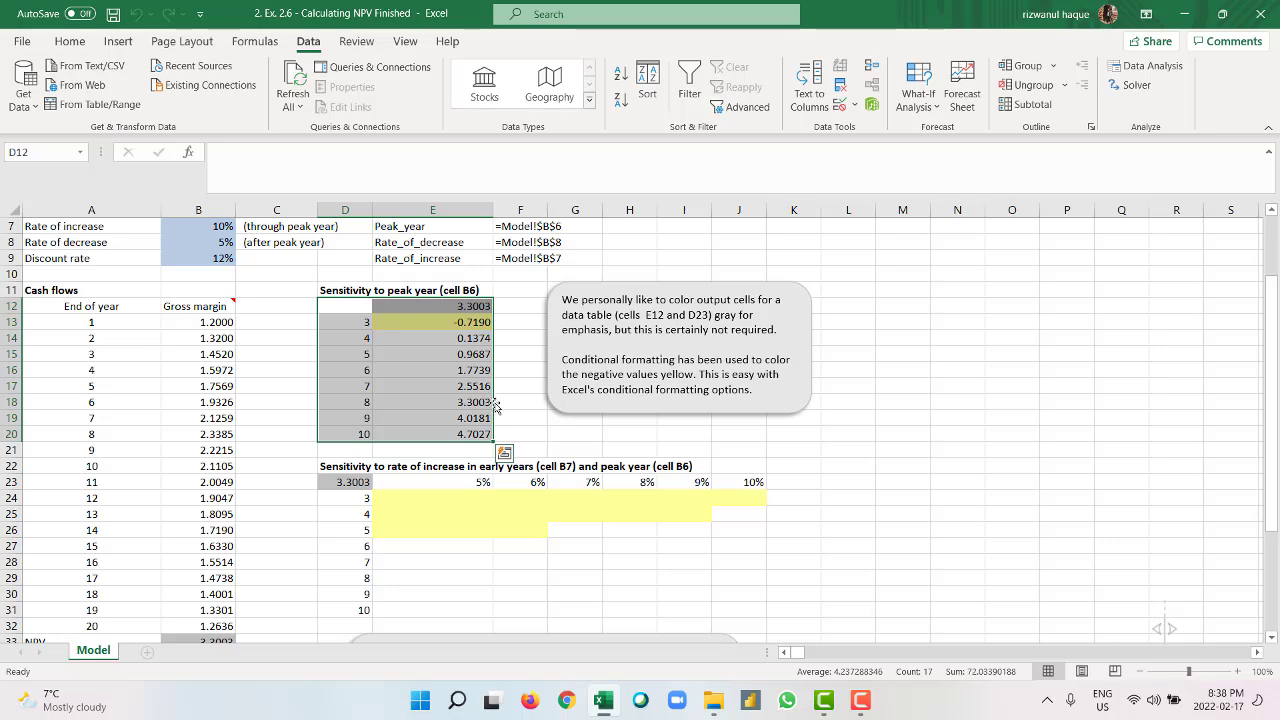
scroll(490, 401, "down", 2)
scroll(492, 401, "up", 2)
scroll(444, 487, "down", 1)
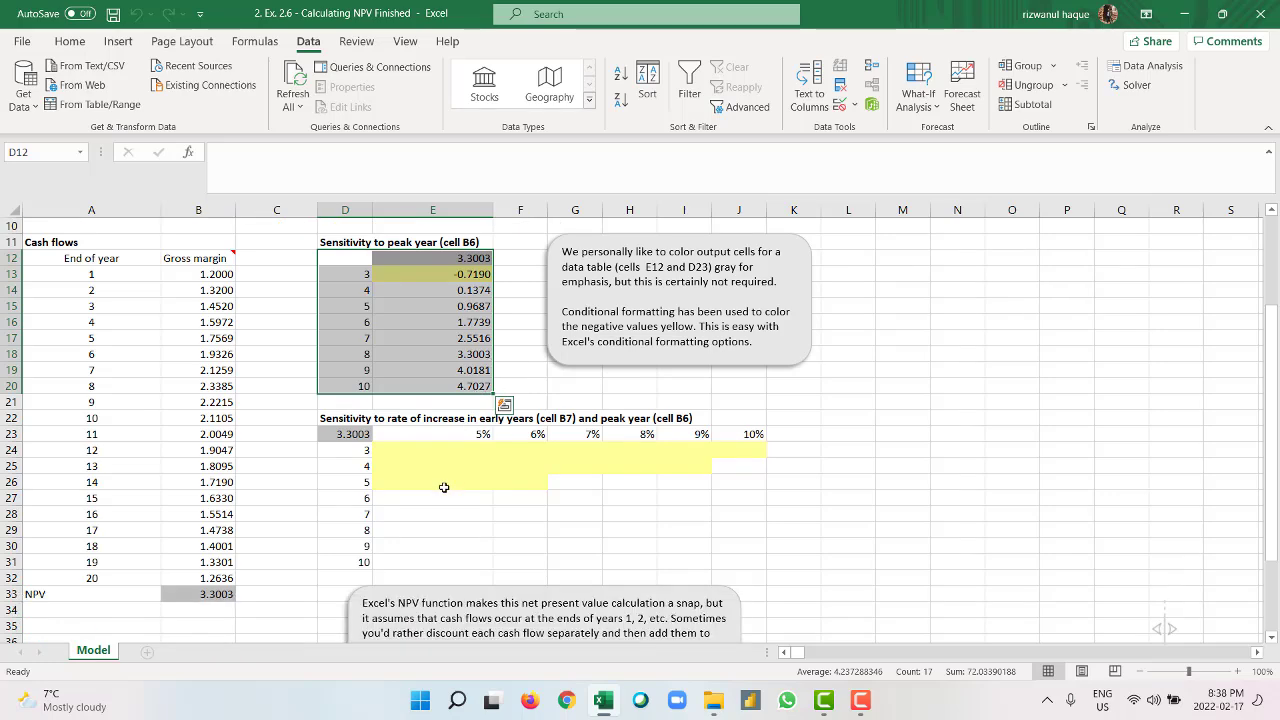
left_click(851, 707)
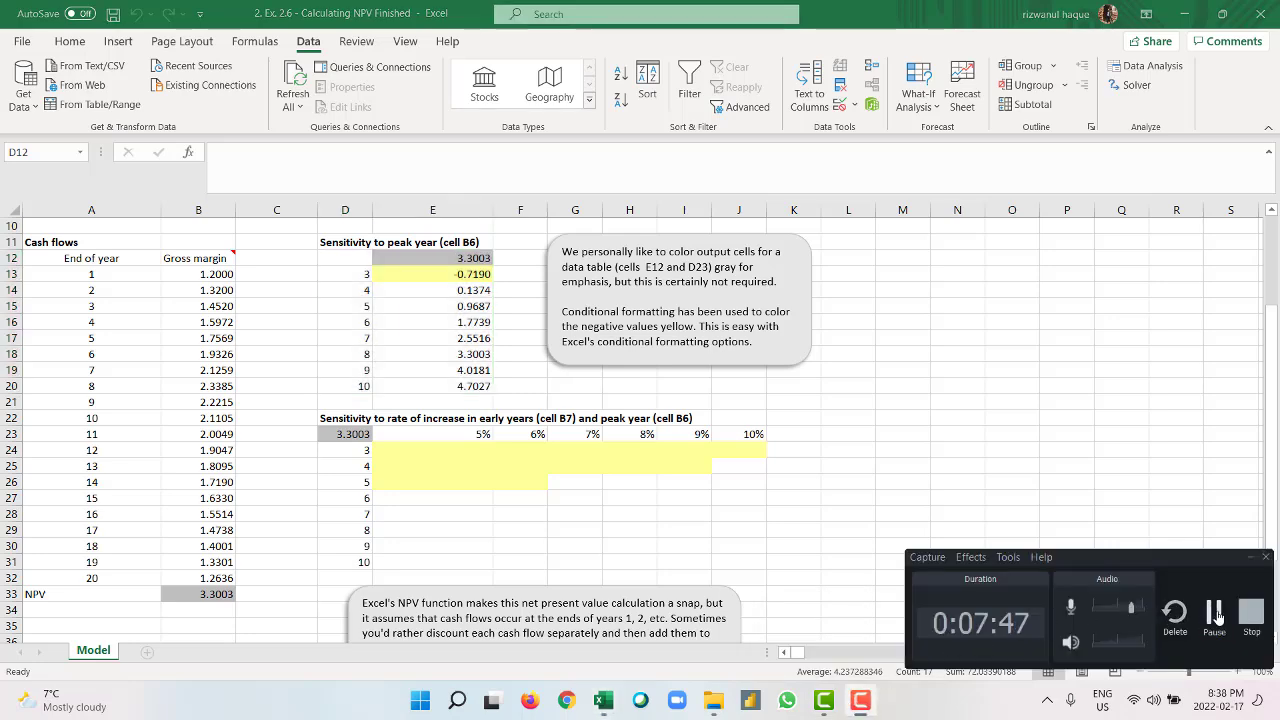
left_click(1216, 614)
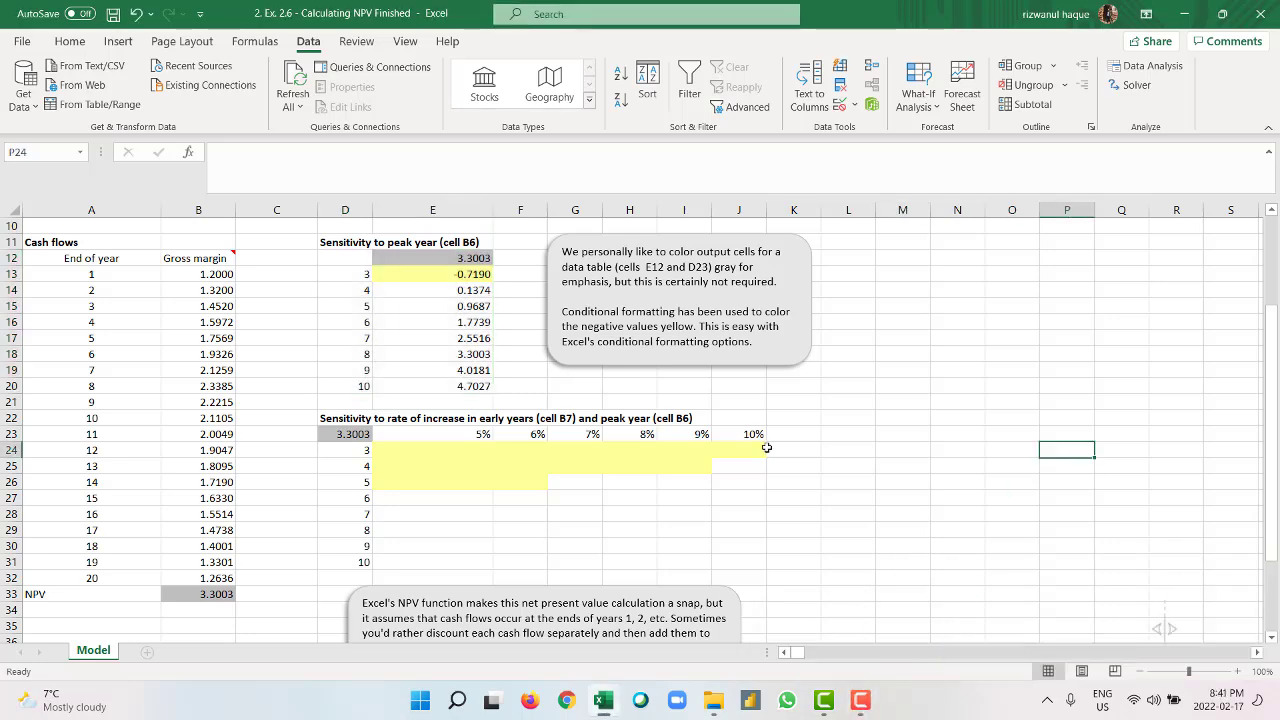
Step: Examine the peak-year data table in D12:E20 against the Peak year input in B6
scroll(411, 424, "up", 3)
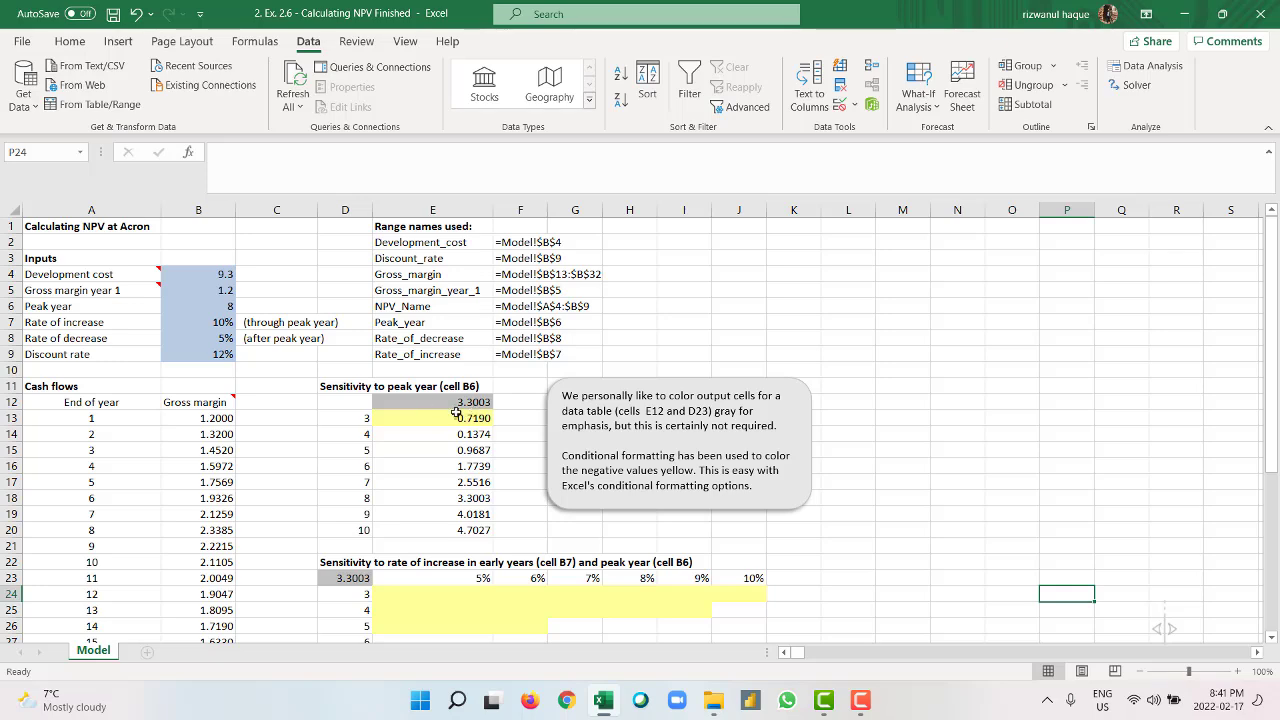
scroll(467, 436, "down", 1)
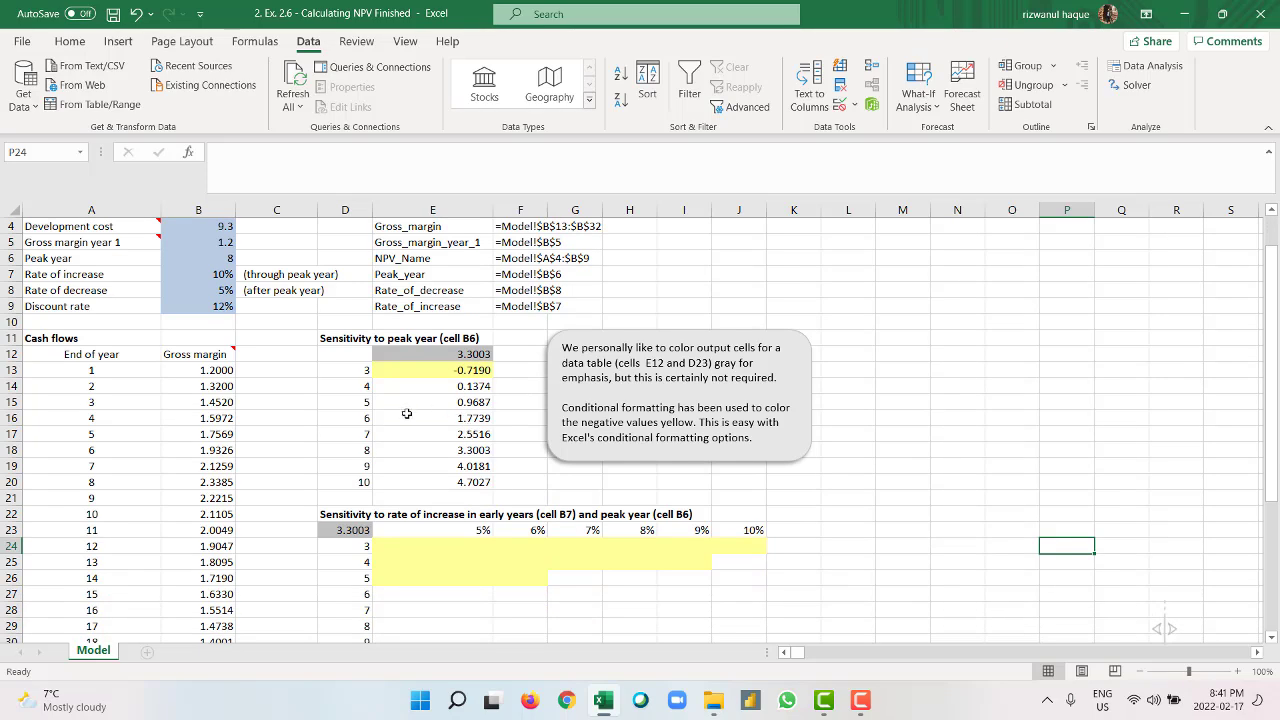
left_click(362, 452)
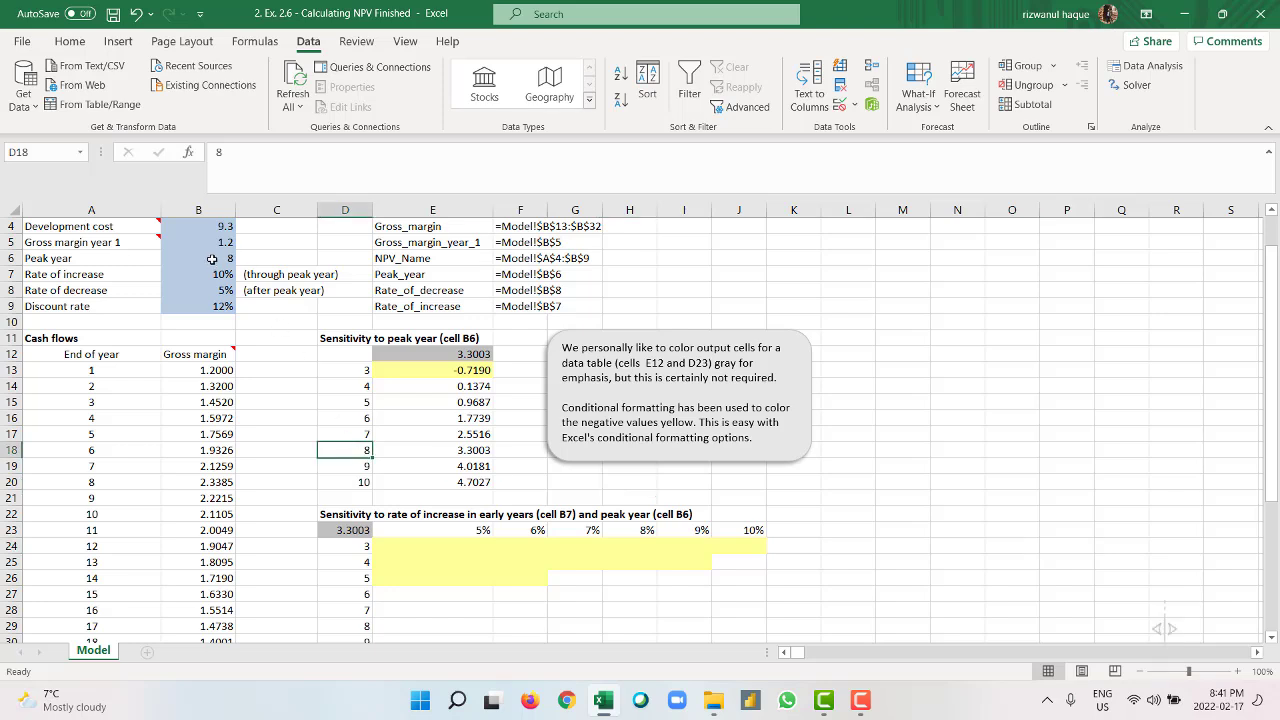
left_click(212, 259)
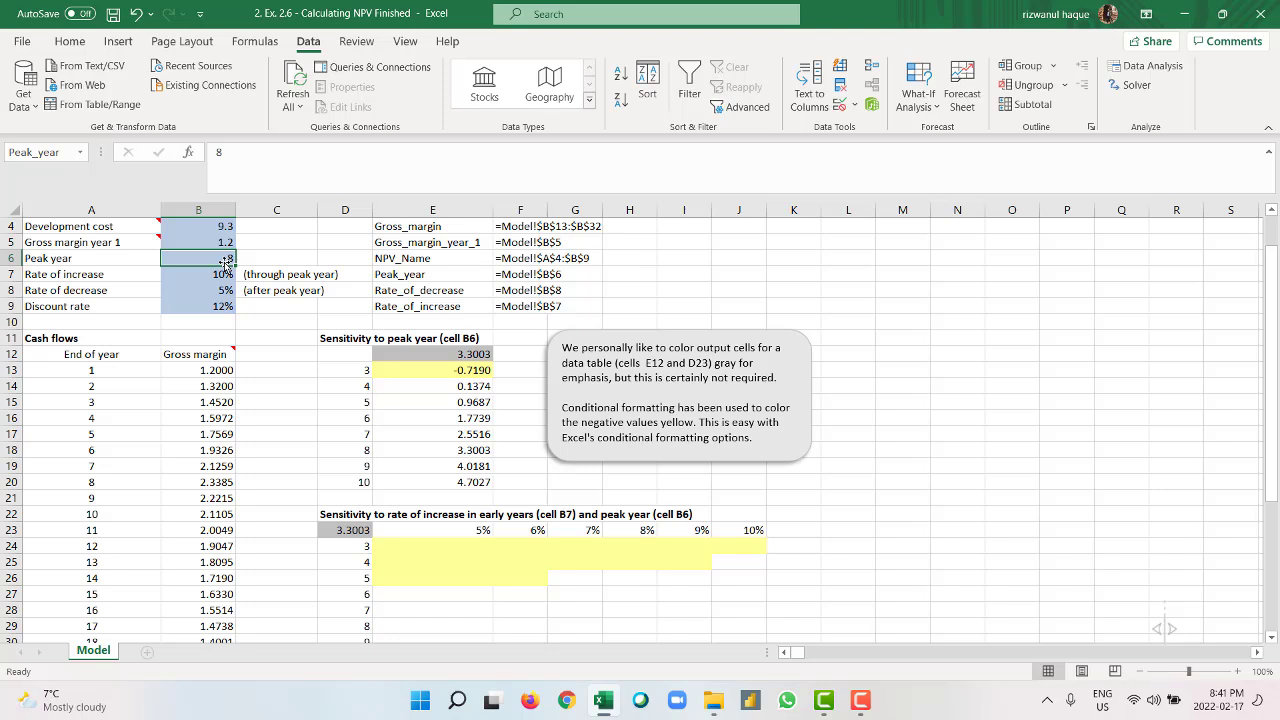
left_click(366, 483)
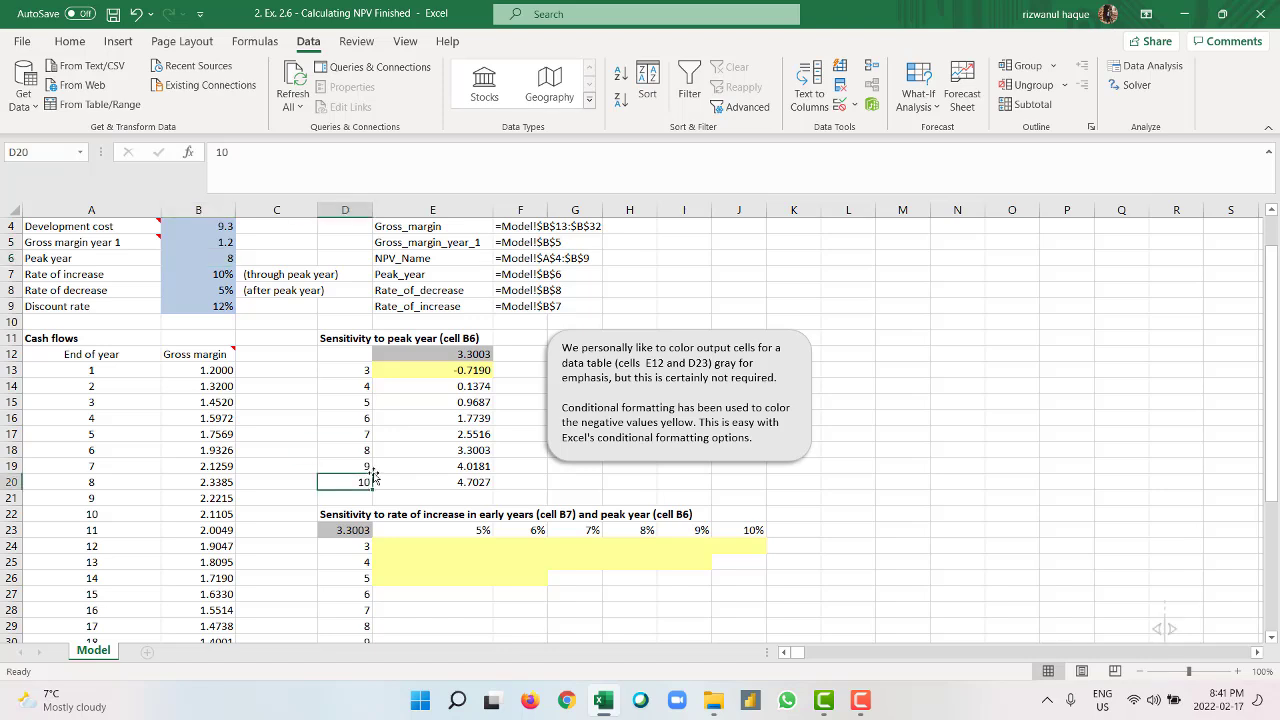
left_click(484, 484)
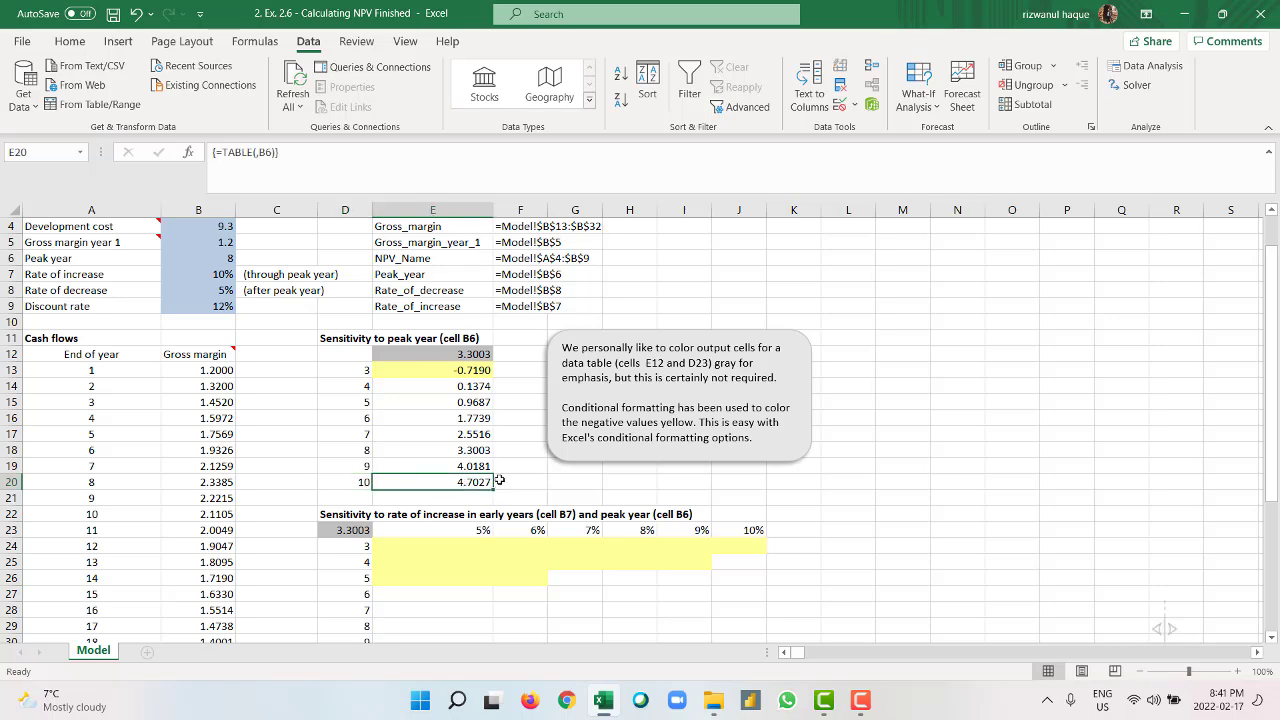
Step: Examine the second sensitivity table's NPV reference in D23, increase rates in row 23 and peak years in column D against inputs B7 and B6
scroll(529, 483, "down", 2)
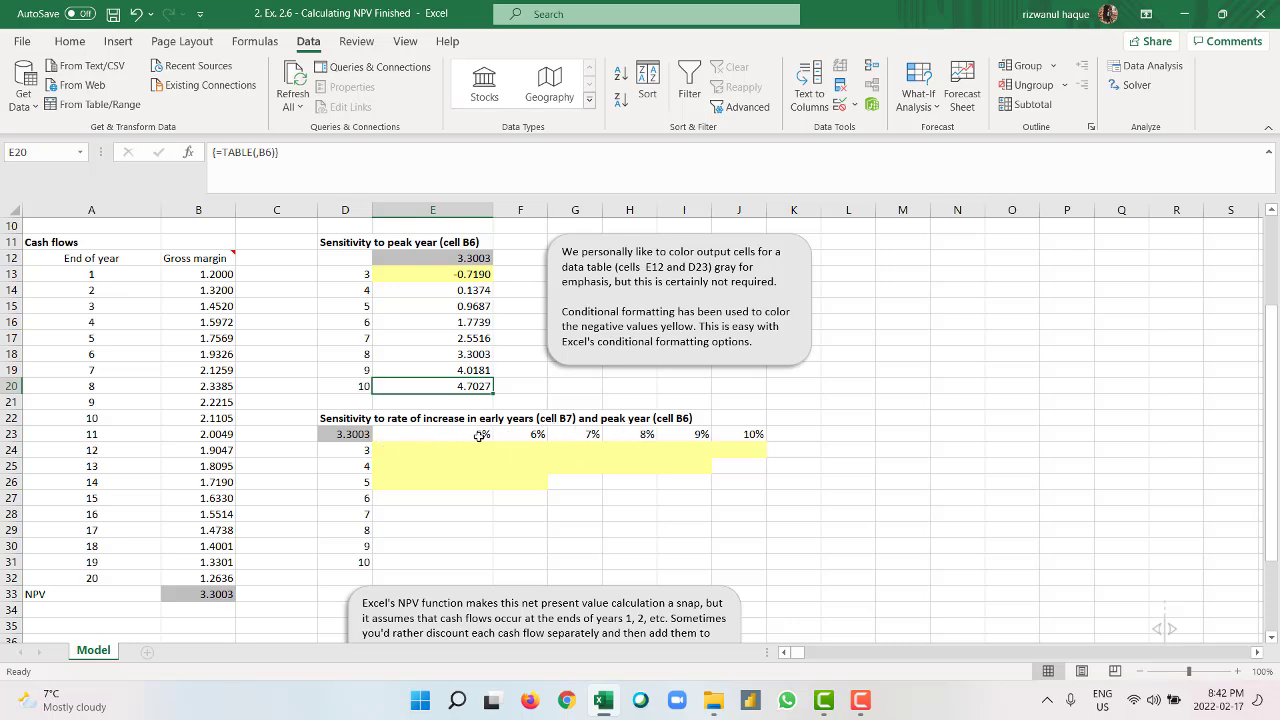
scroll(480, 435, "up", 1)
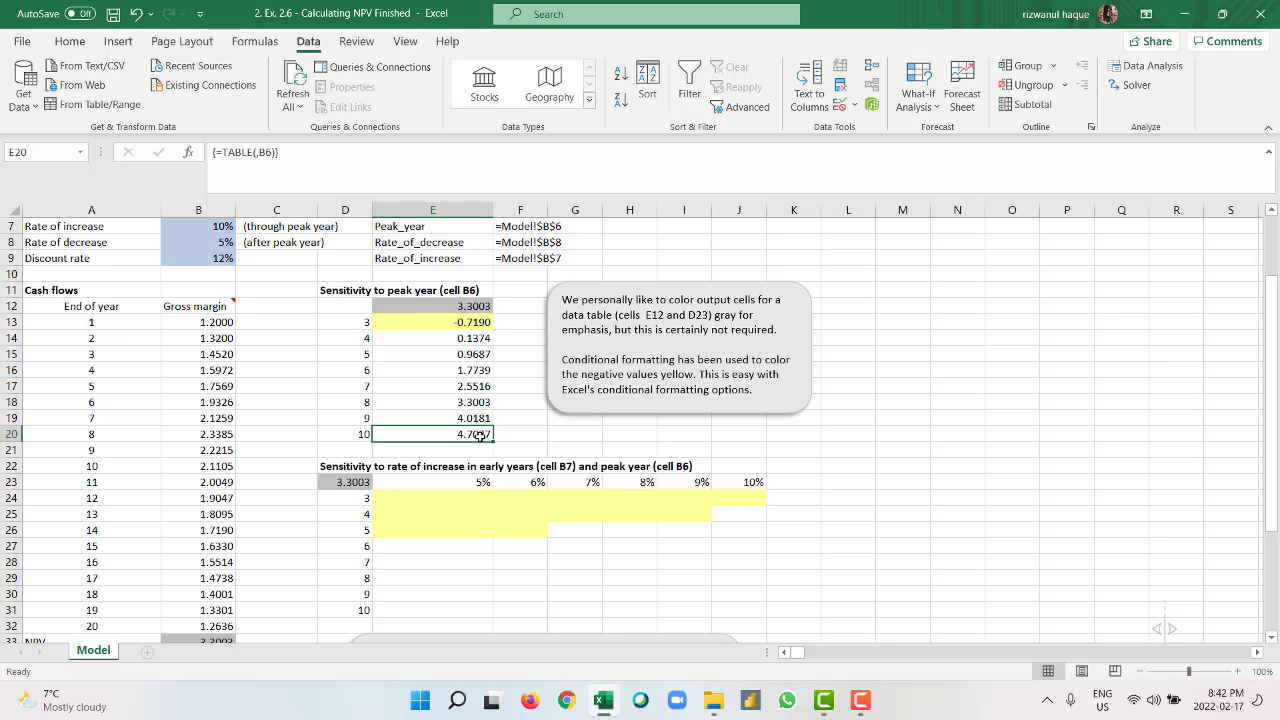
scroll(480, 435, "up", 2)
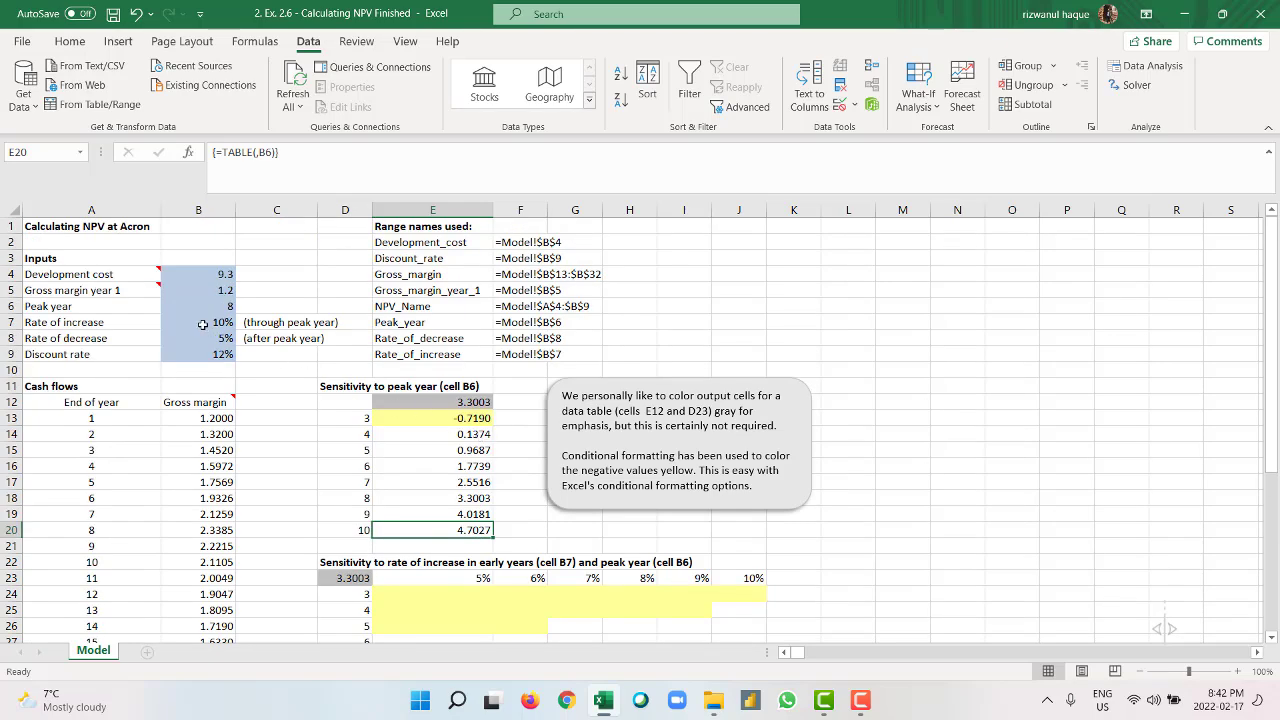
scroll(372, 490, "down", 1)
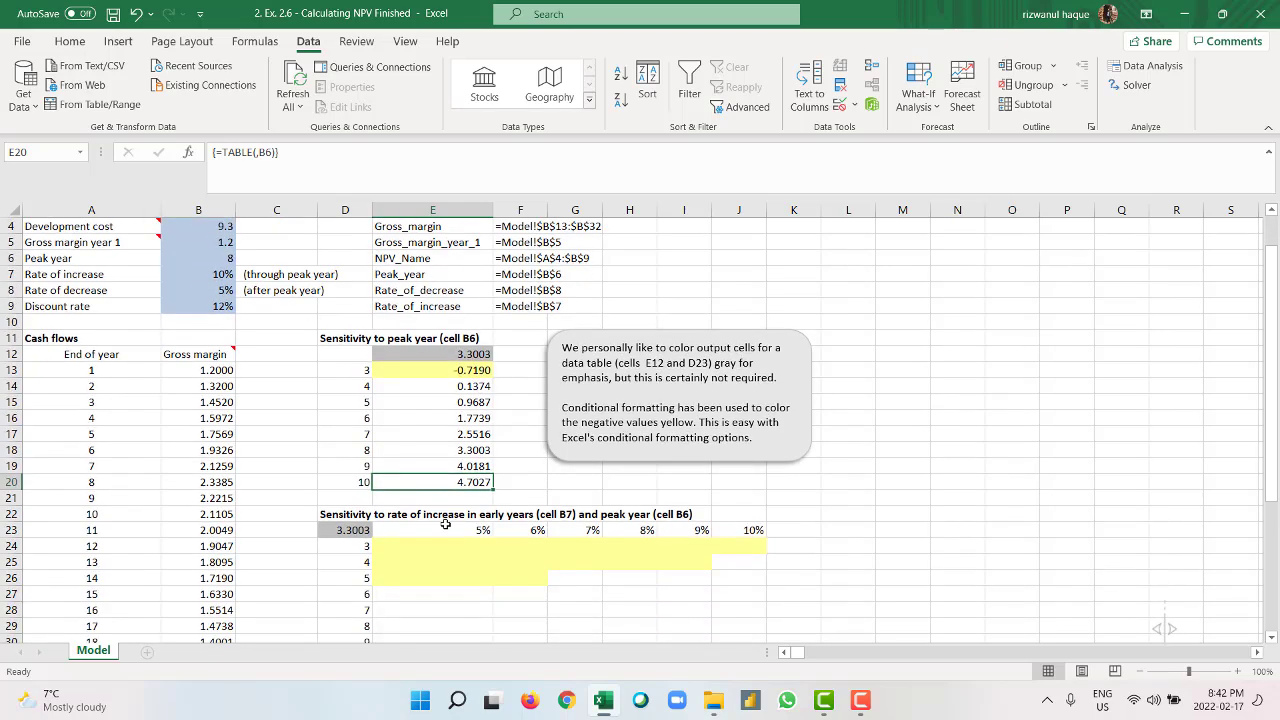
left_click(352, 530)
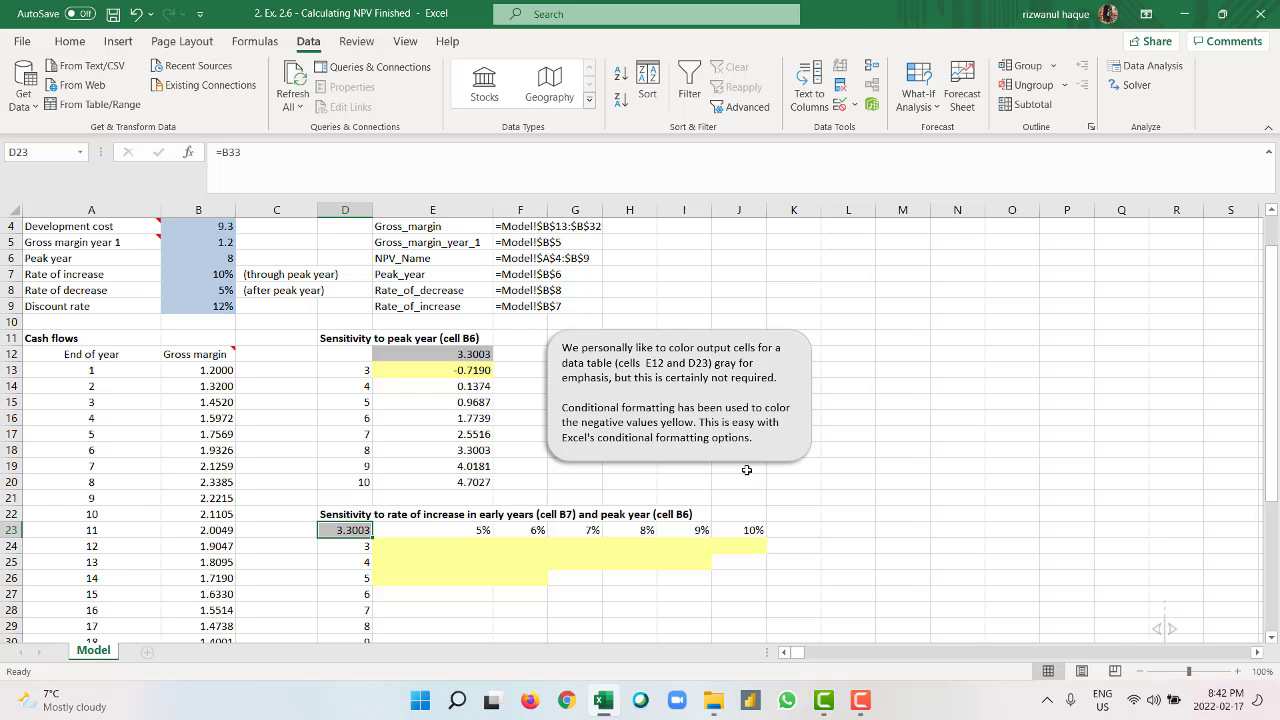
left_click(198, 274)
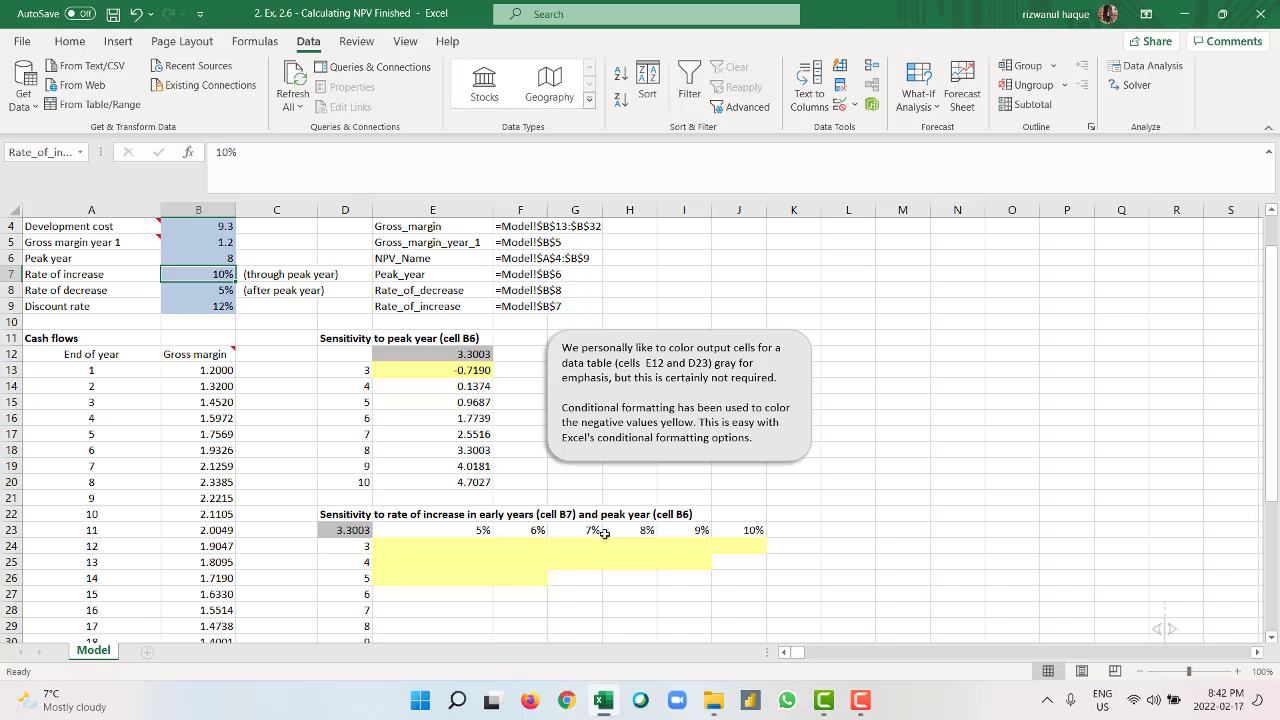
left_click(592, 532)
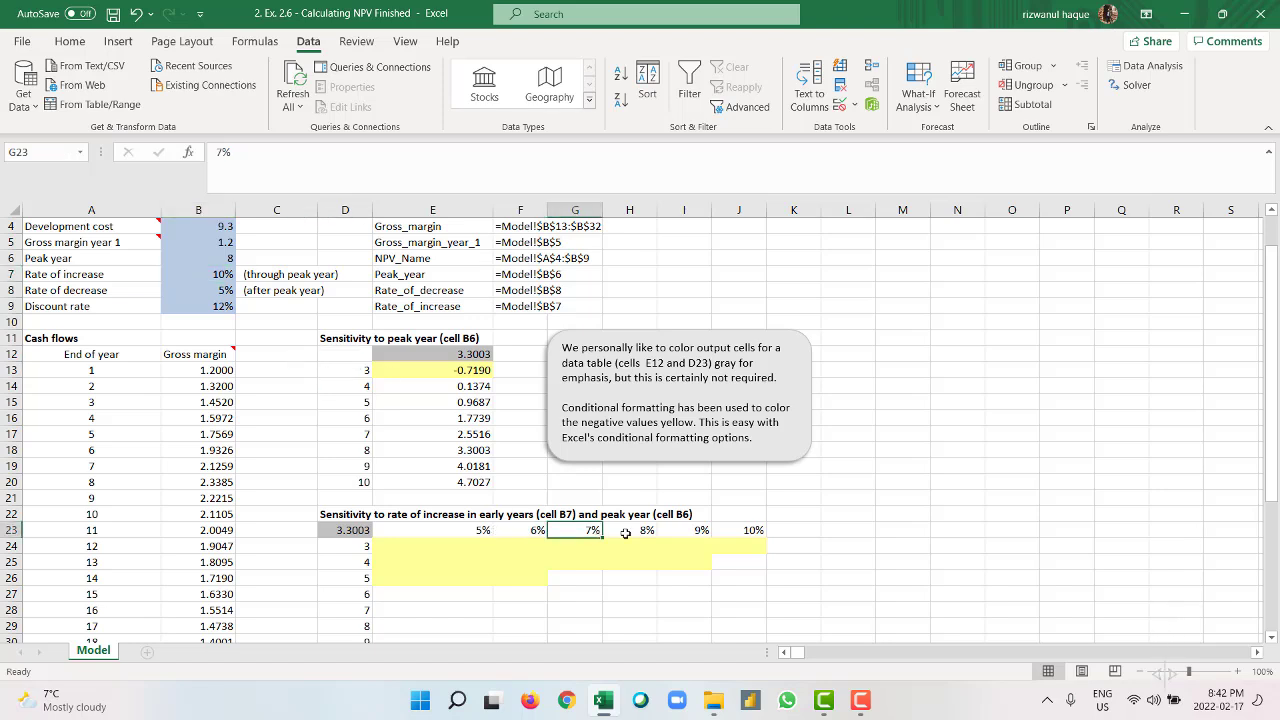
key("Right")
key("Right")
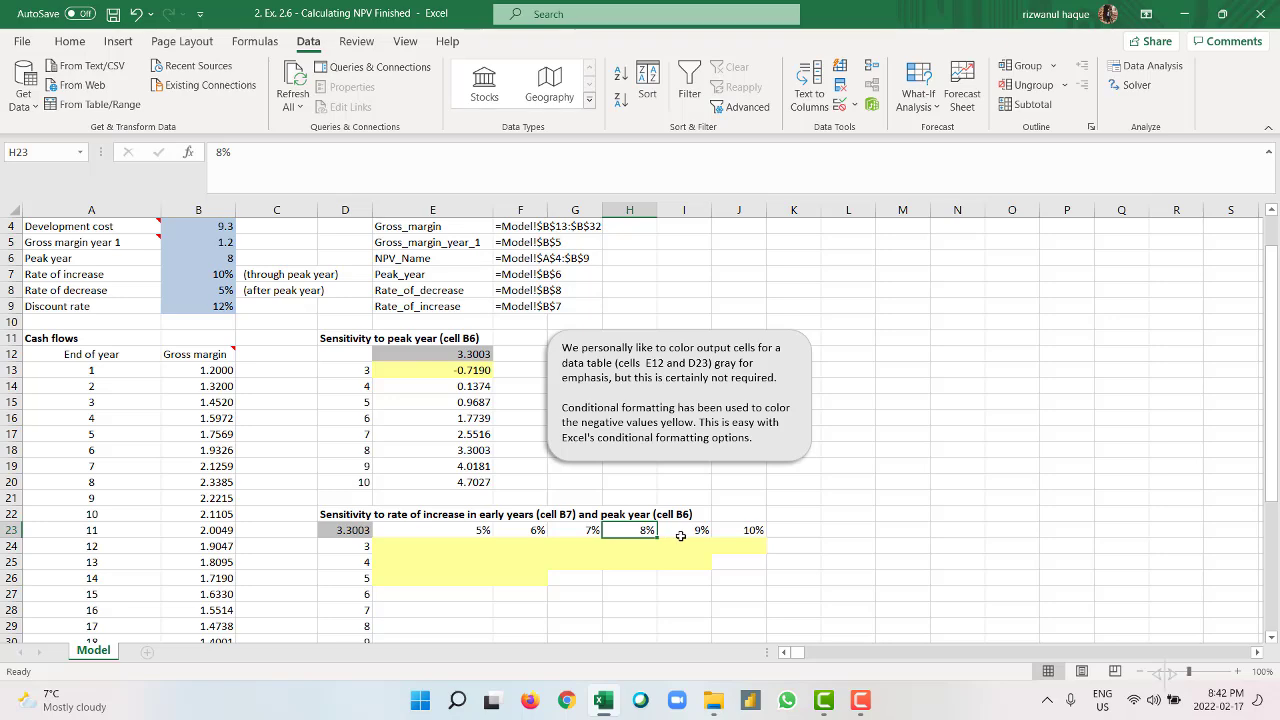
left_click(544, 532)
left_click(486, 531)
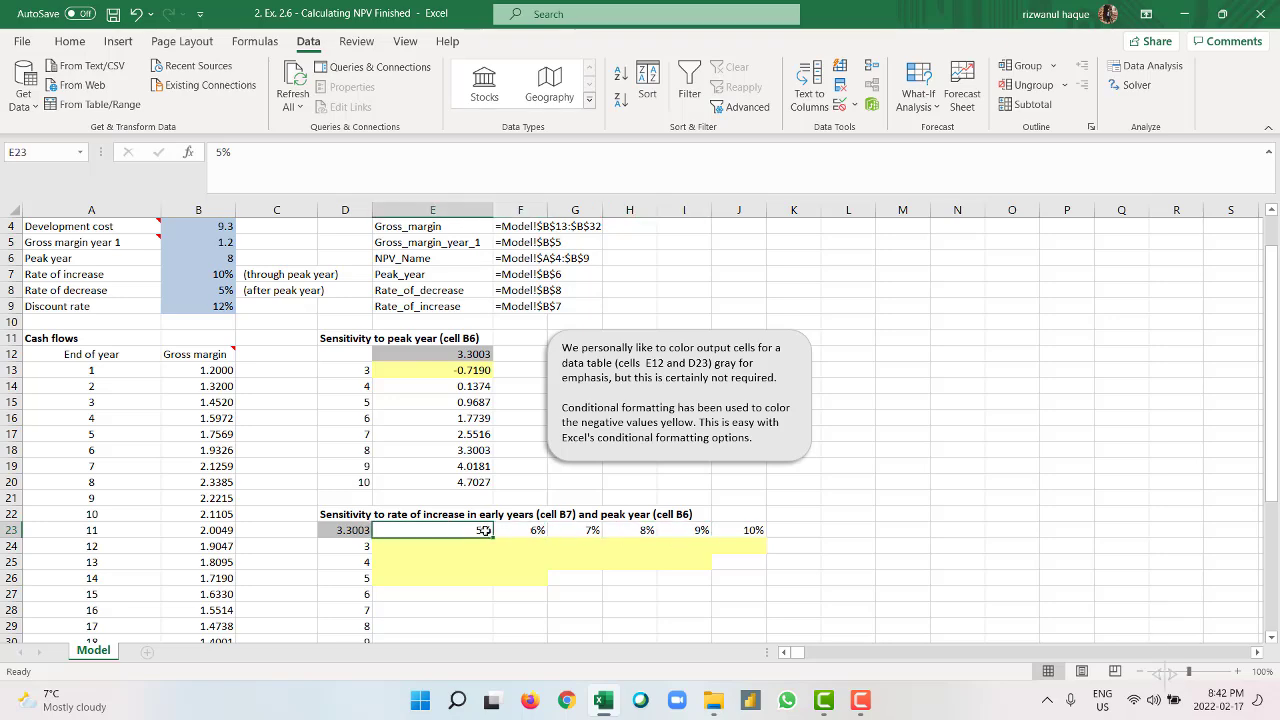
scroll(801, 500, "down", 2)
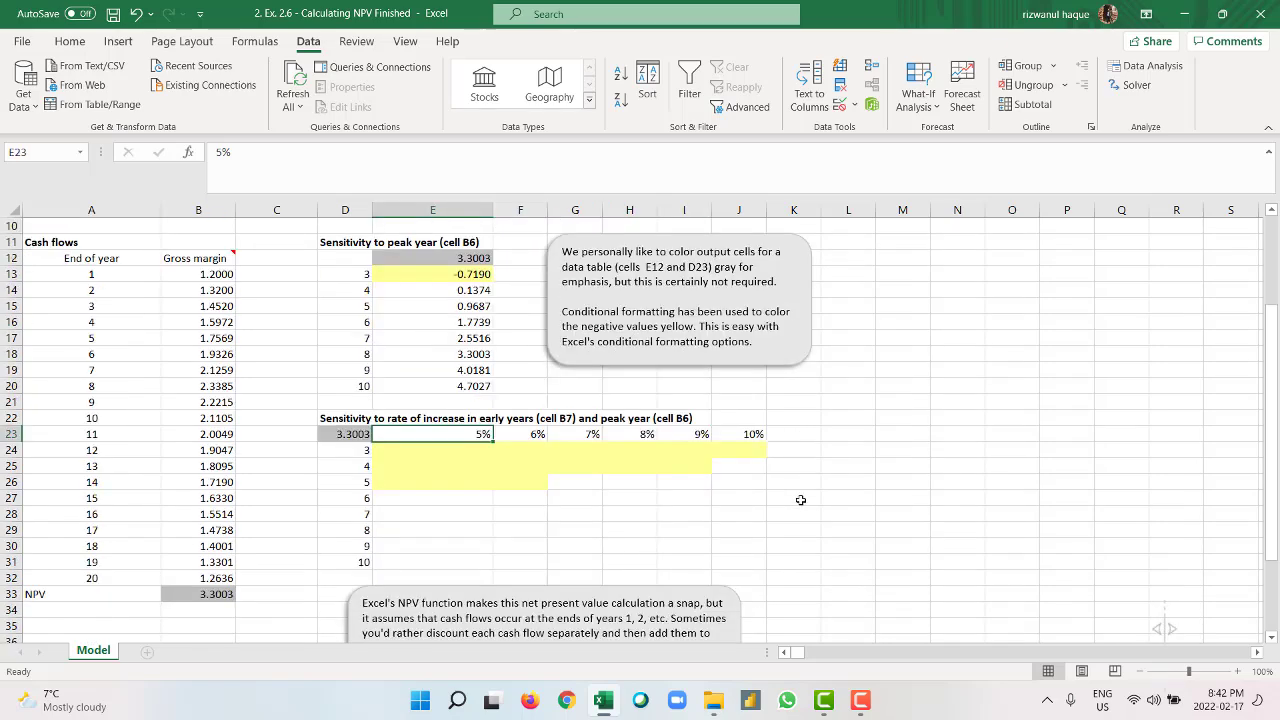
left_click(363, 531)
left_click(366, 545)
left_click(365, 563)
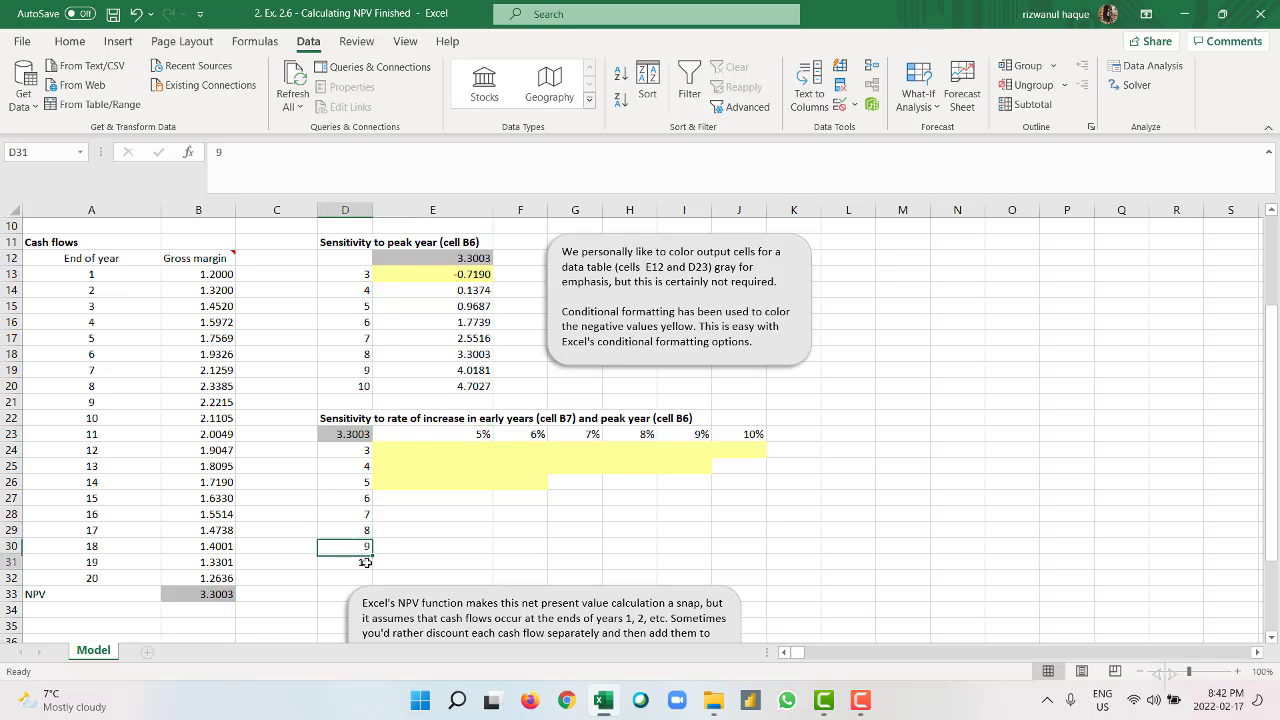
scroll(426, 514, "up", 1)
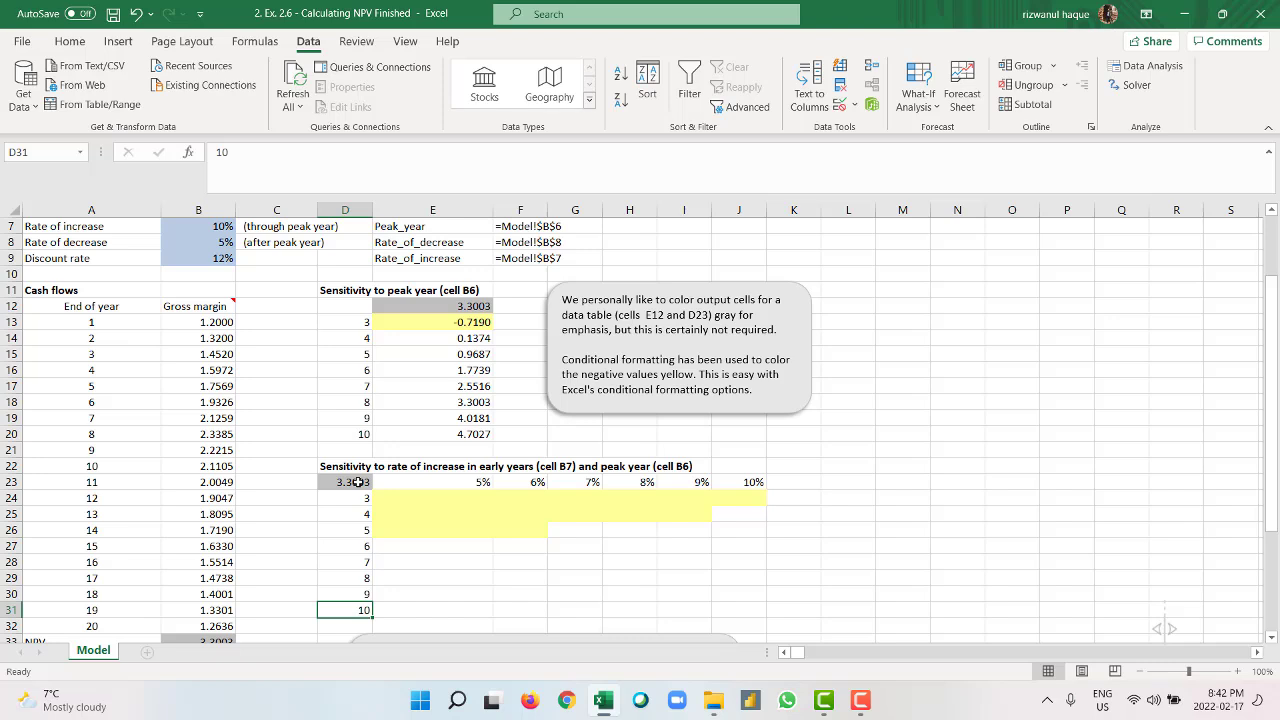
Step: Create a two-variable data table over D23:J31 with Rate of increase B7 as row input cell and Peak year B6 as column input cell
left_click_drag(358, 482, 748, 612)
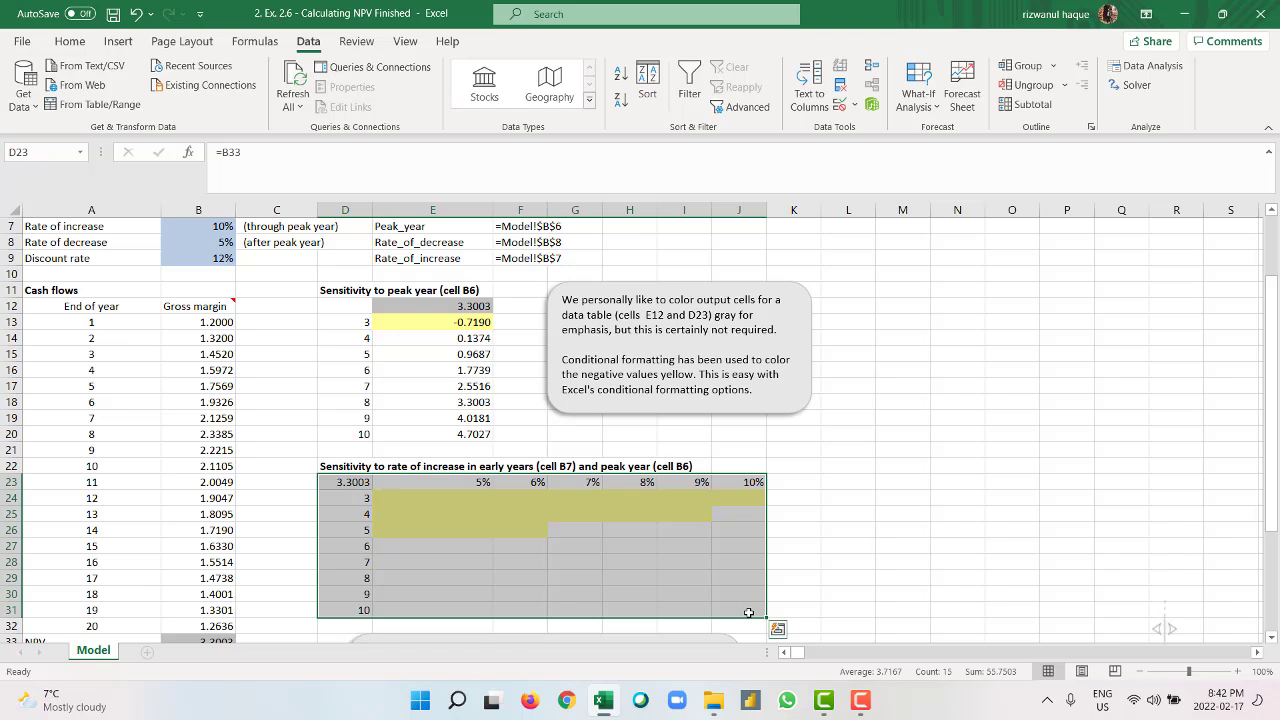
left_click(938, 106)
left_click(951, 178)
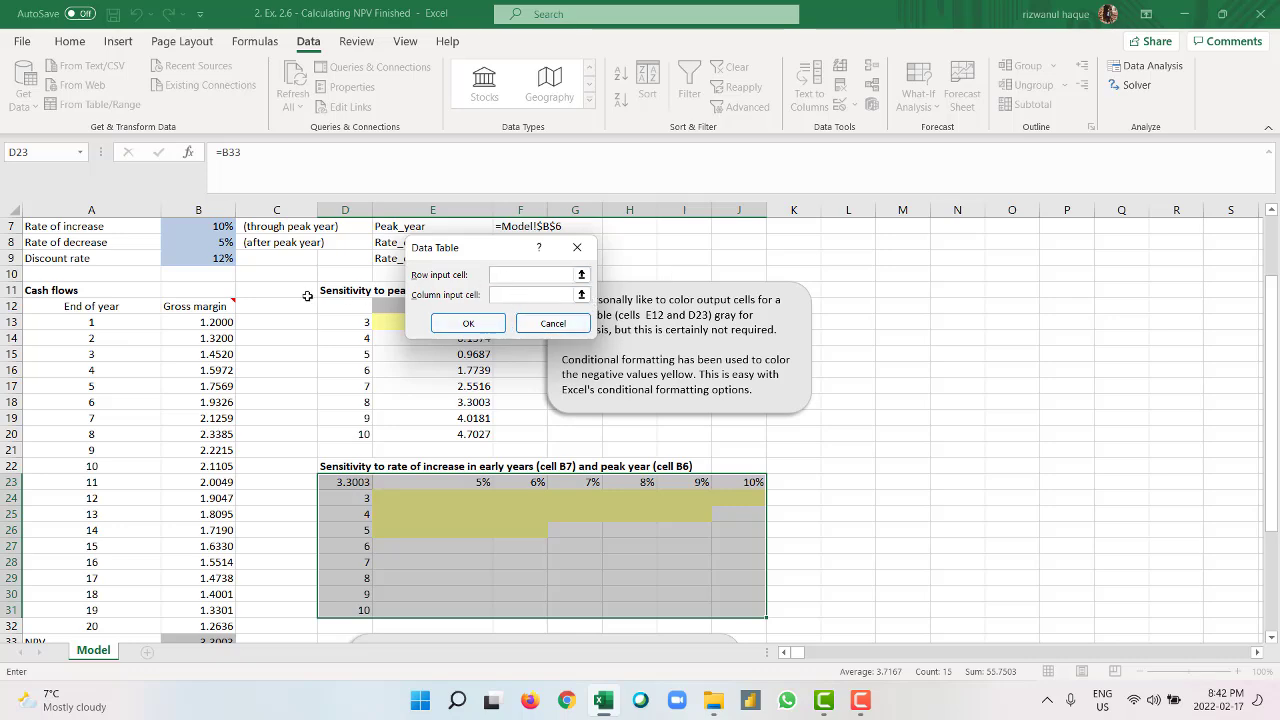
scroll(306, 296, "up", 2)
left_click(216, 321)
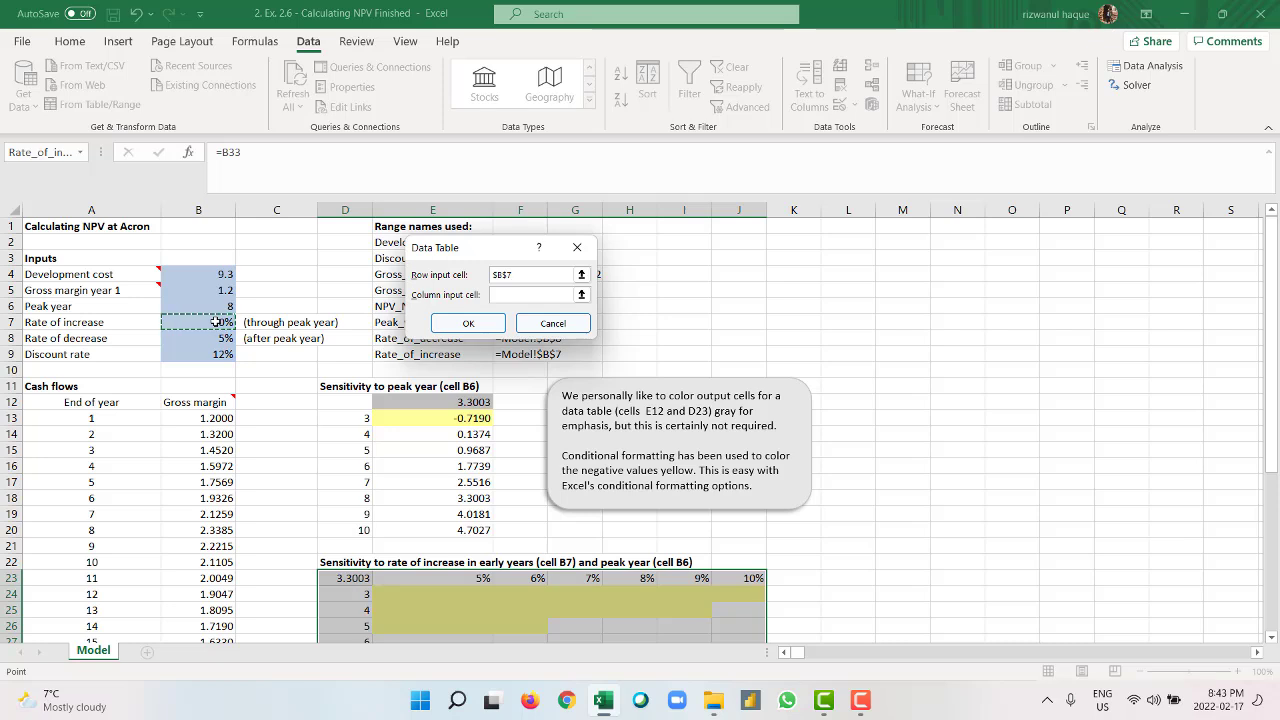
left_click(507, 296)
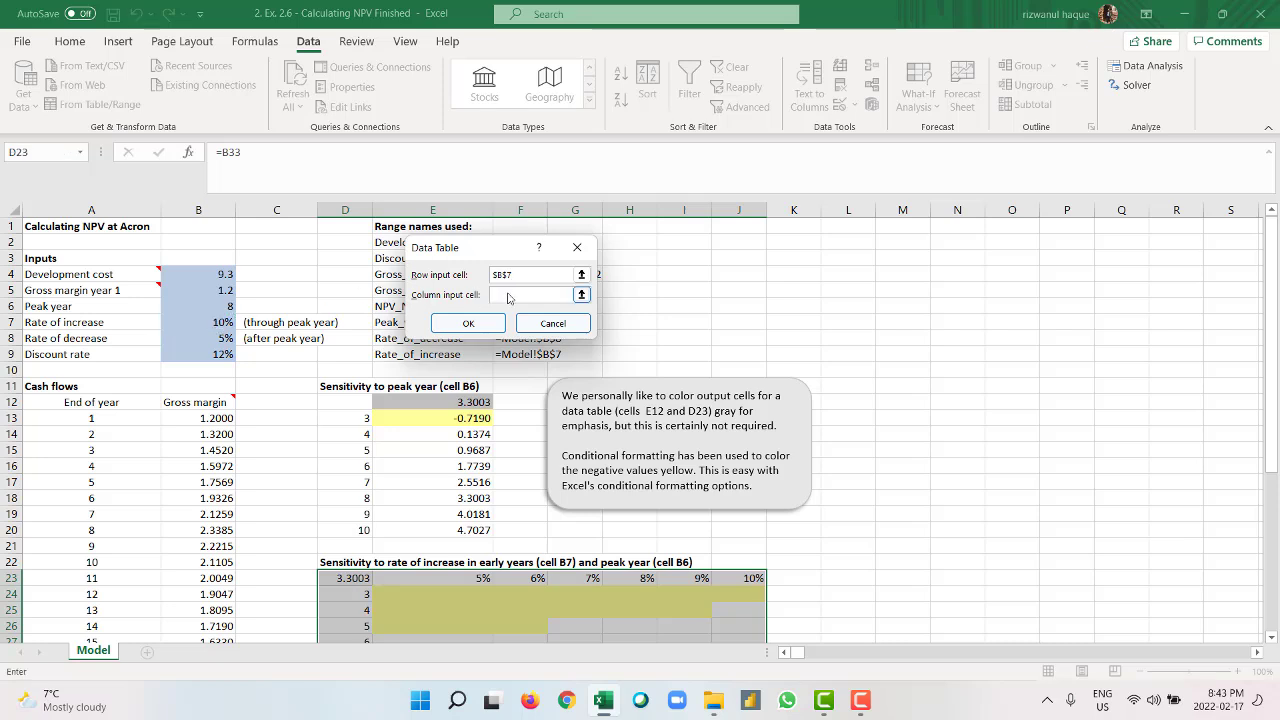
left_click(222, 307)
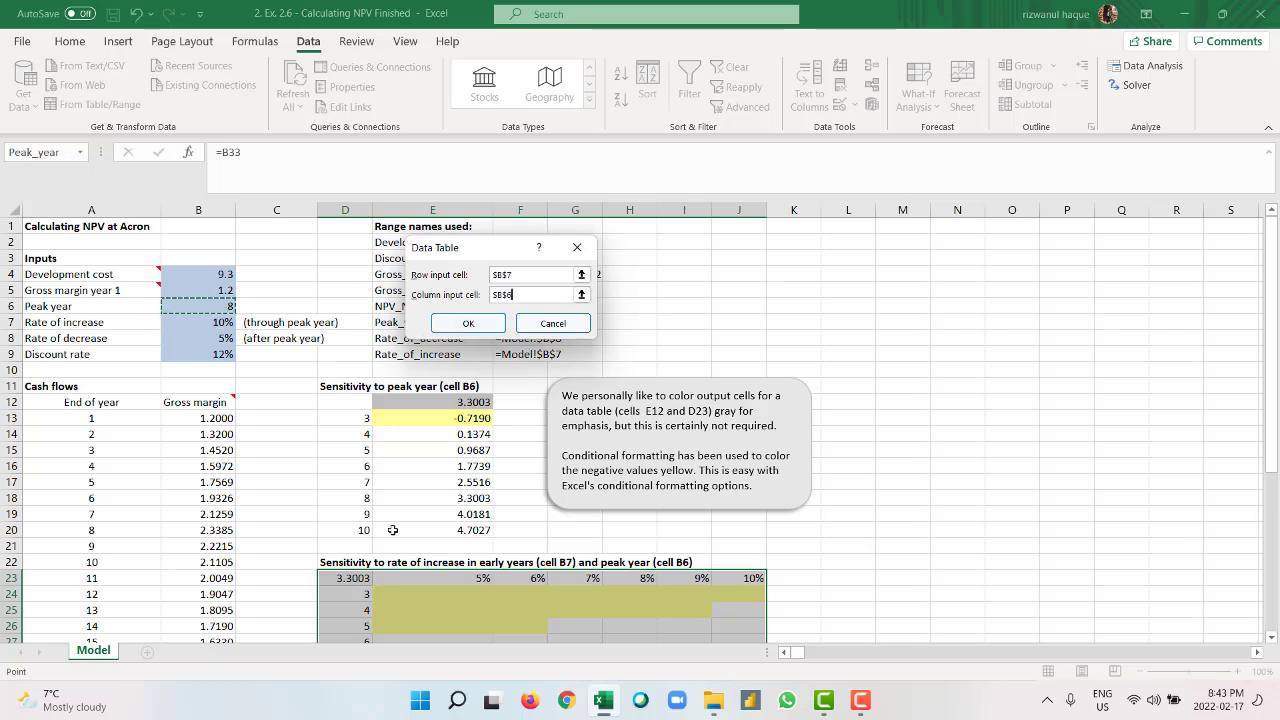
scroll(362, 550, "down", 2)
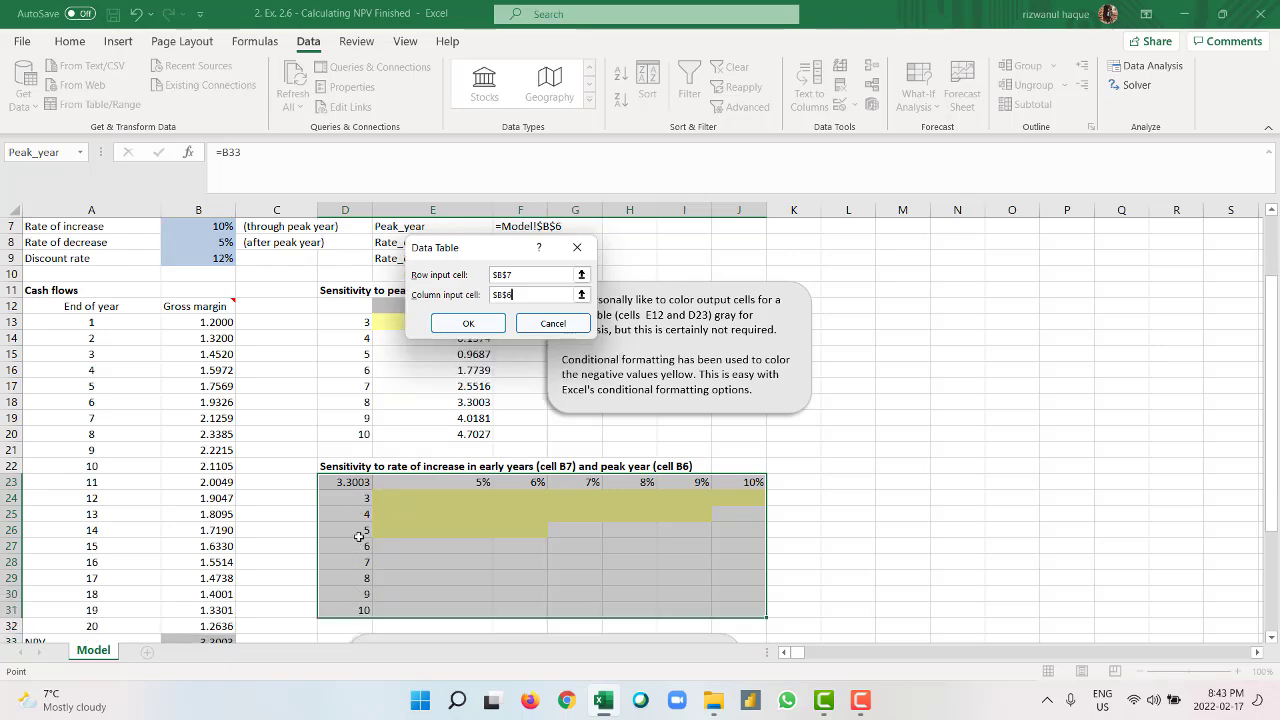
left_click(466, 323)
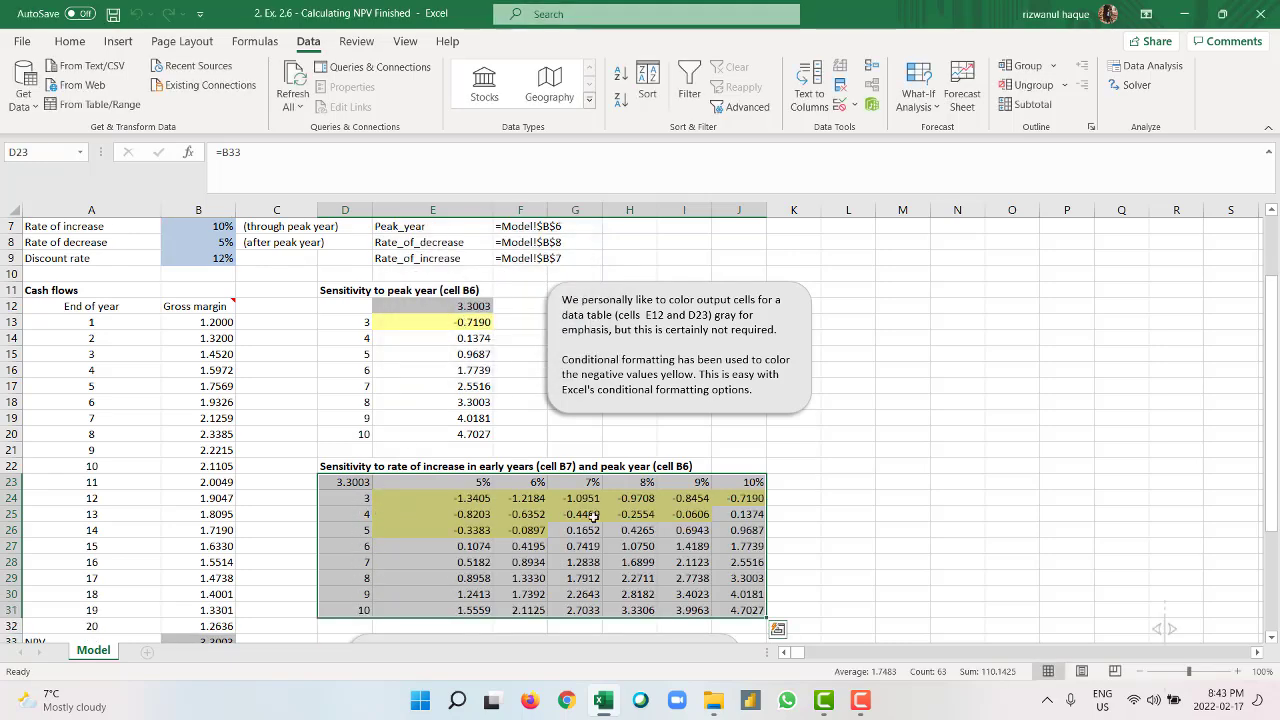
Step: Examine the NPVs in the 10% increase-rate column of the two-variable table, cells J28 to J31
left_click(731, 563)
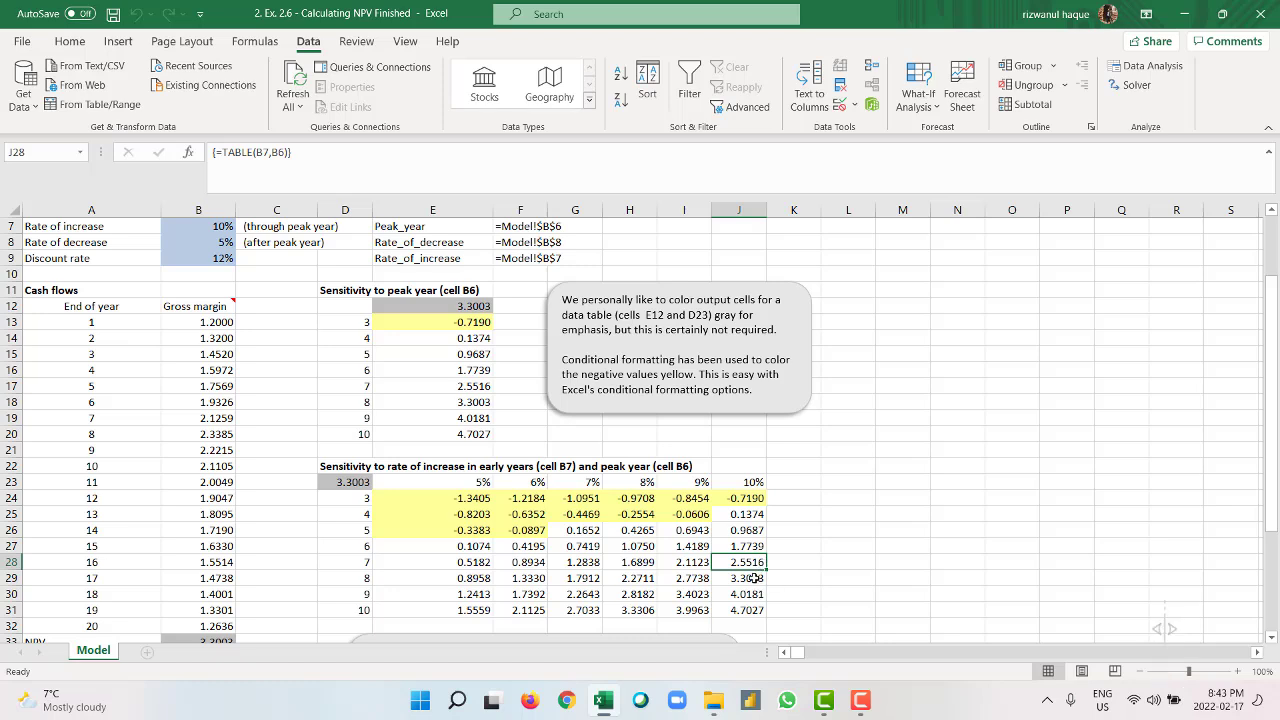
left_click(754, 578)
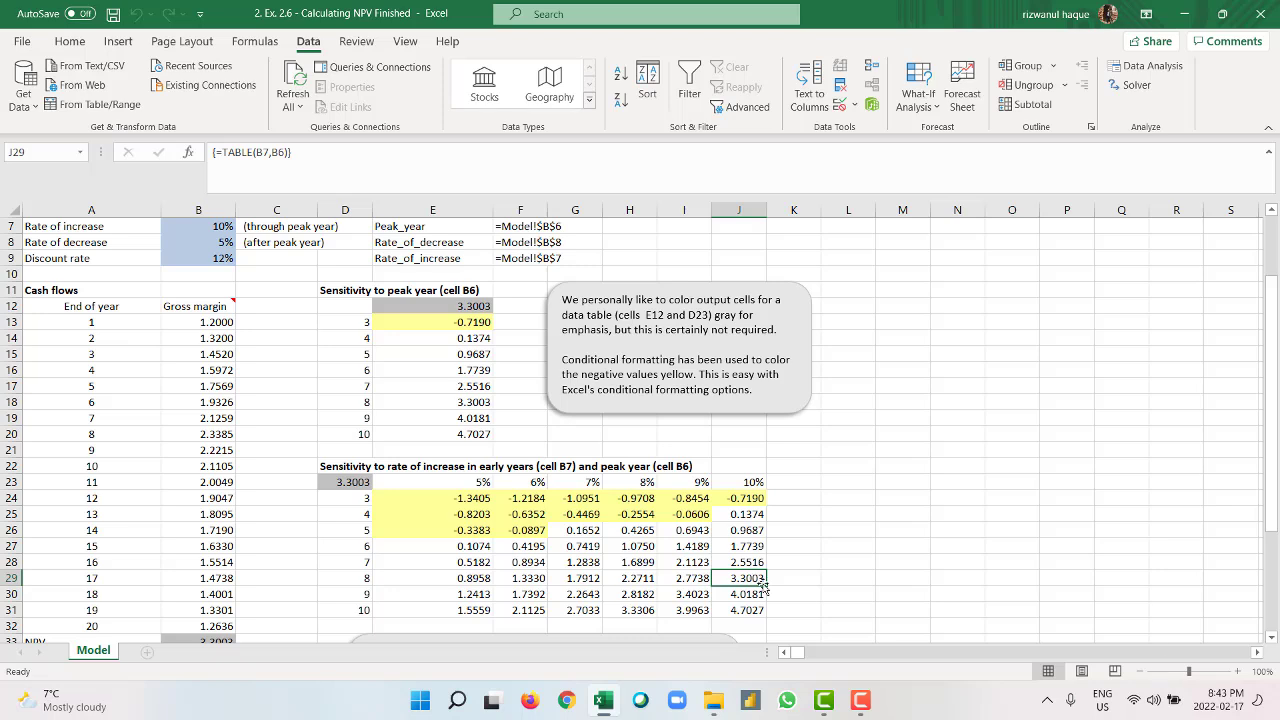
scroll(787, 558, "down", 1)
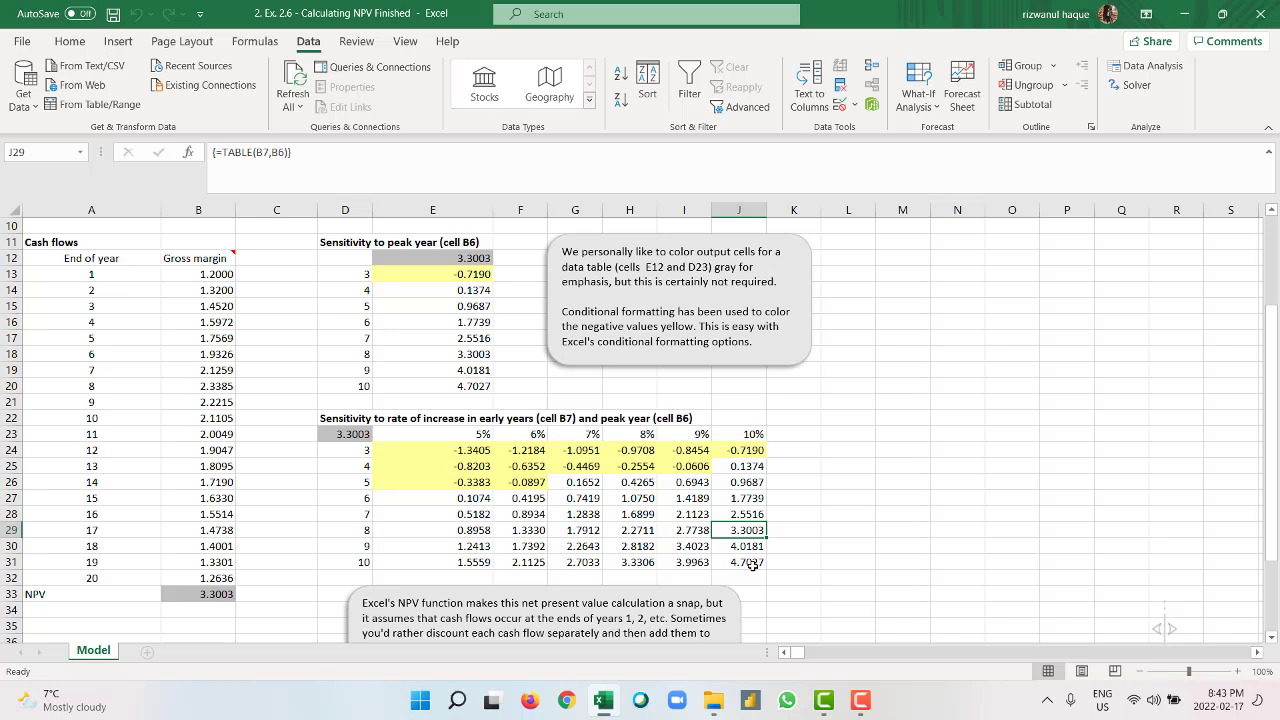
key("Down")
key("Down")
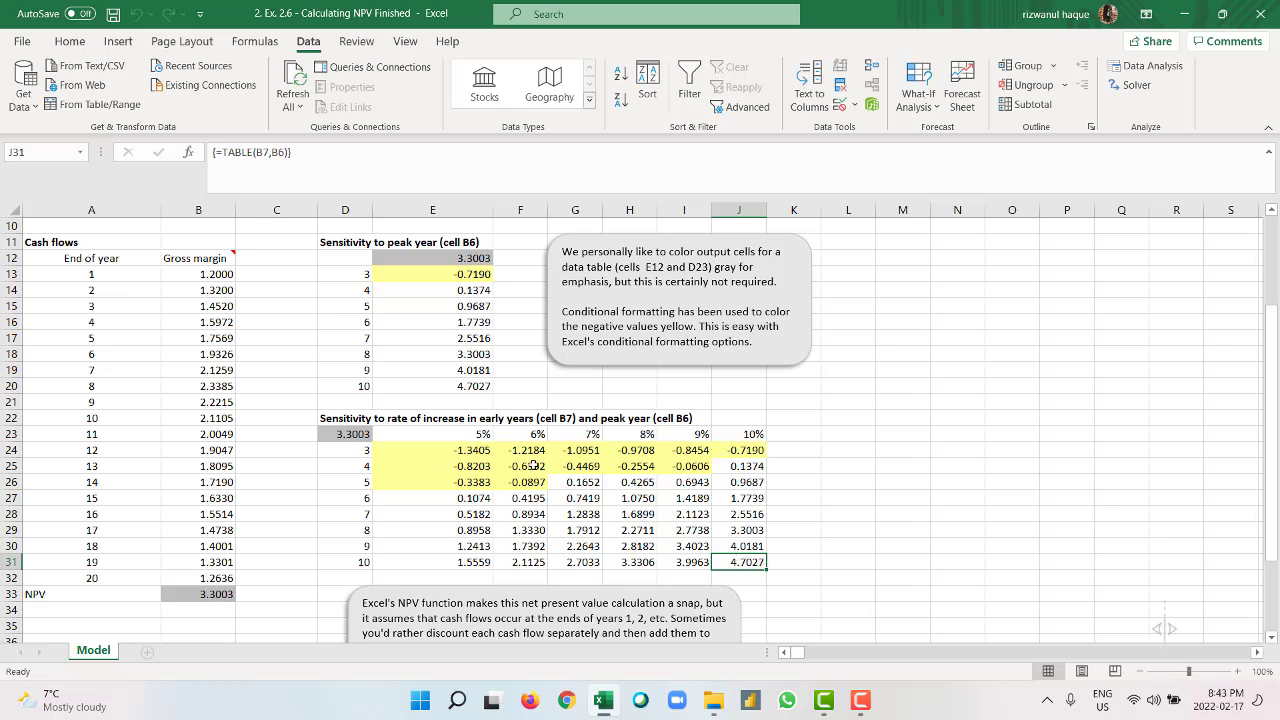
Step: Try to clear the conditional formatting rules from the two-variable table range E23:J31
left_click(69, 41)
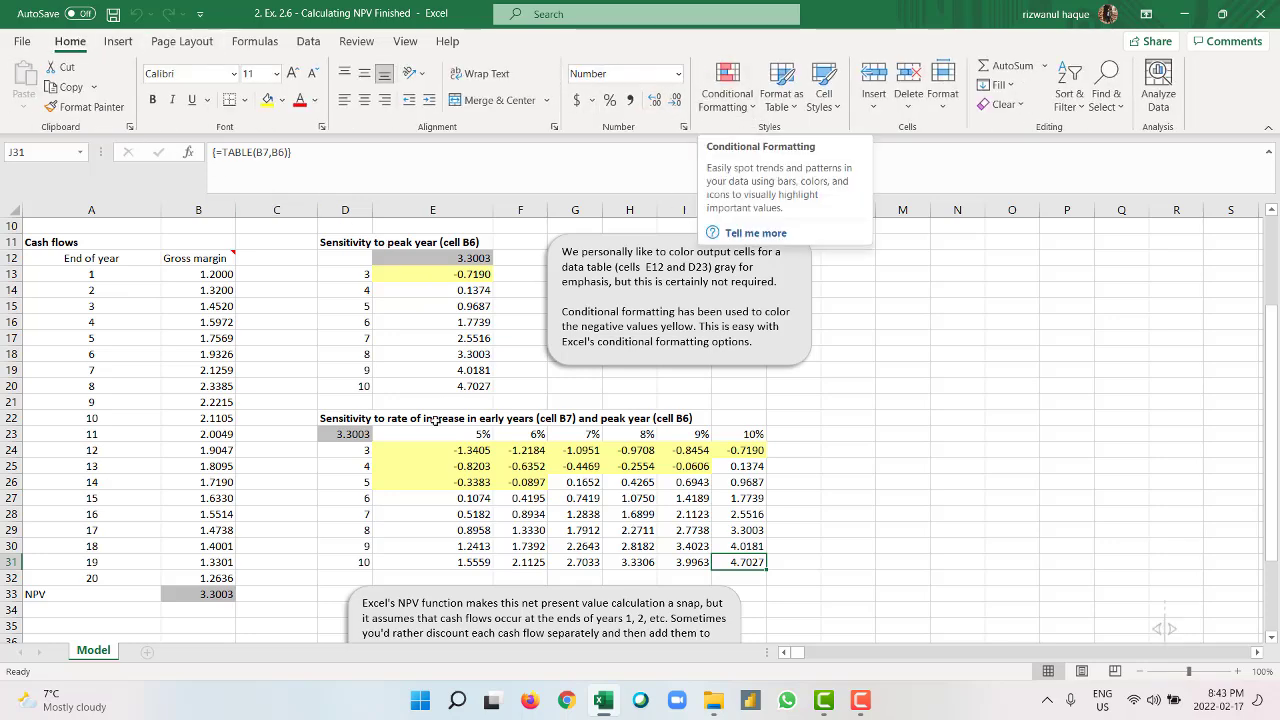
left_click_drag(396, 433, 588, 514)
left_click_drag(703, 550, 745, 563)
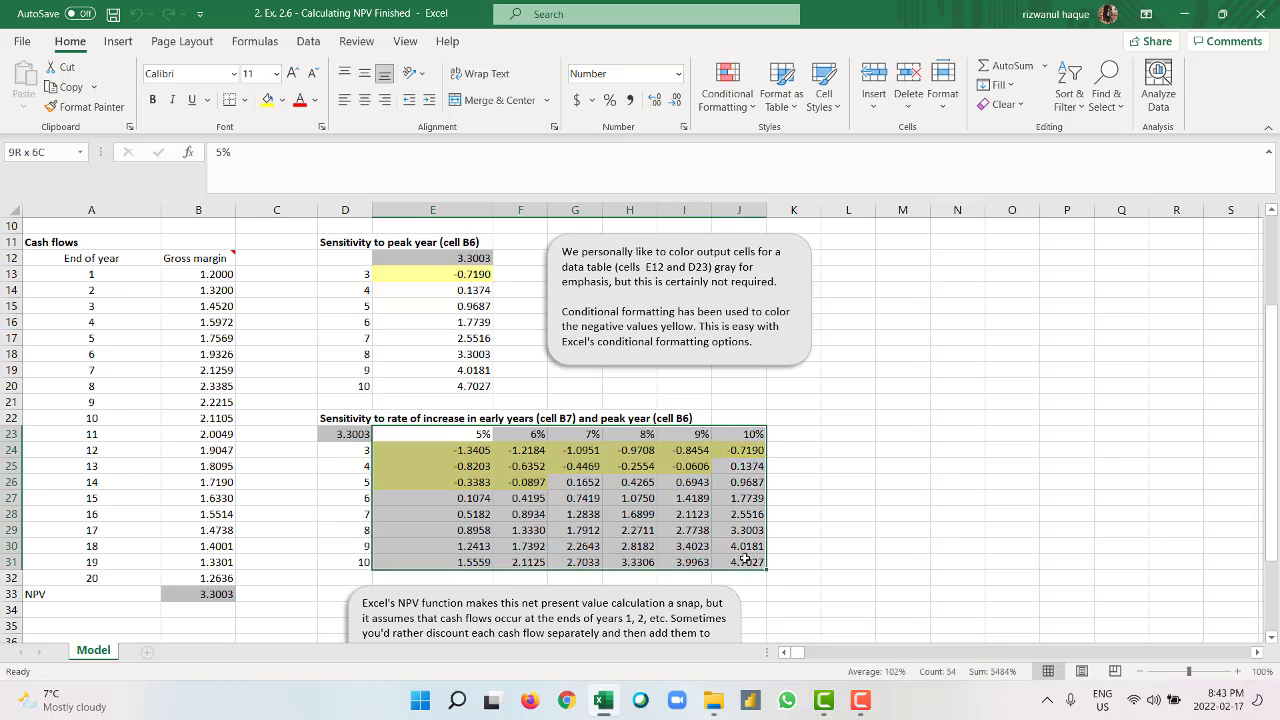
left_click(755, 107)
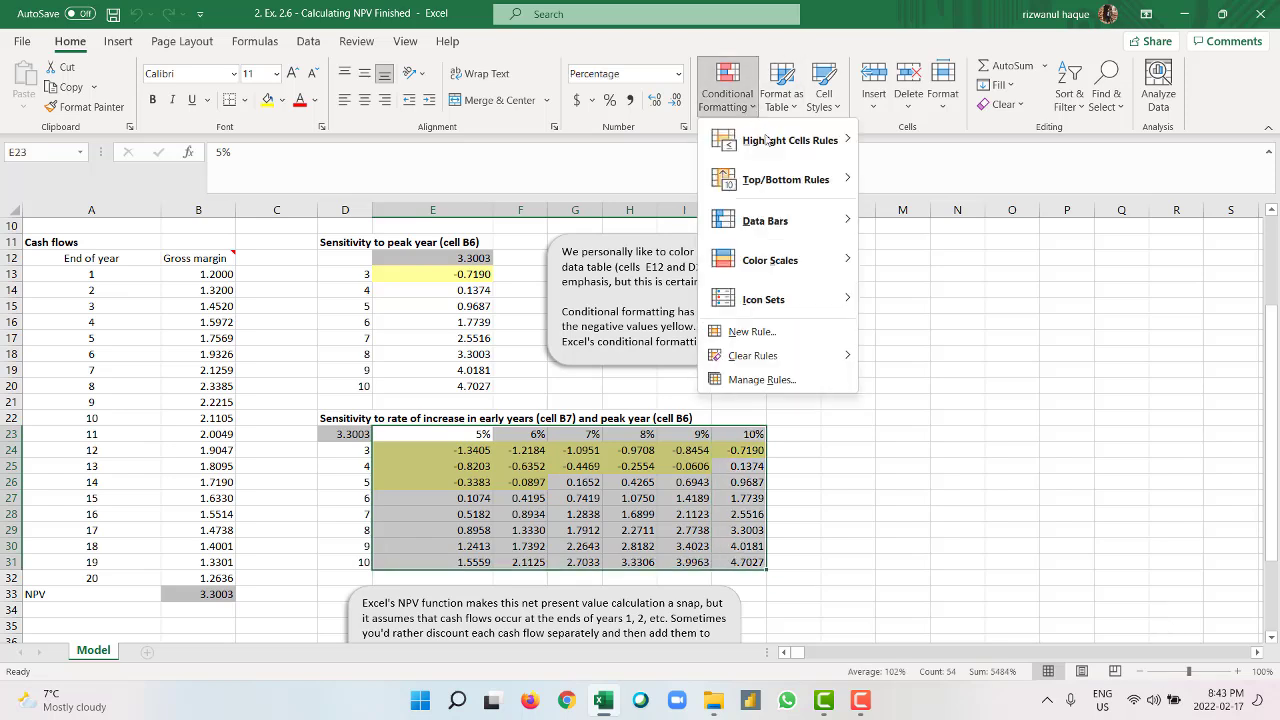
mouse_move(811, 360)
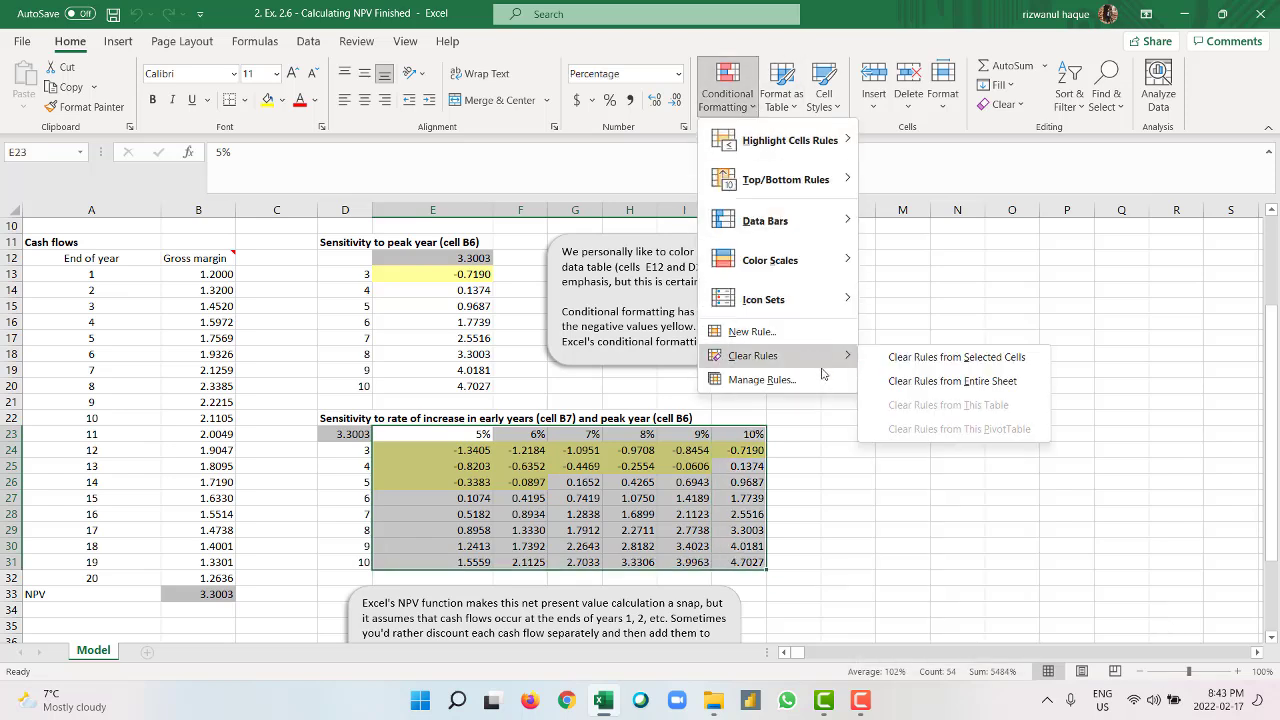
left_click(897, 363)
left_click(697, 482)
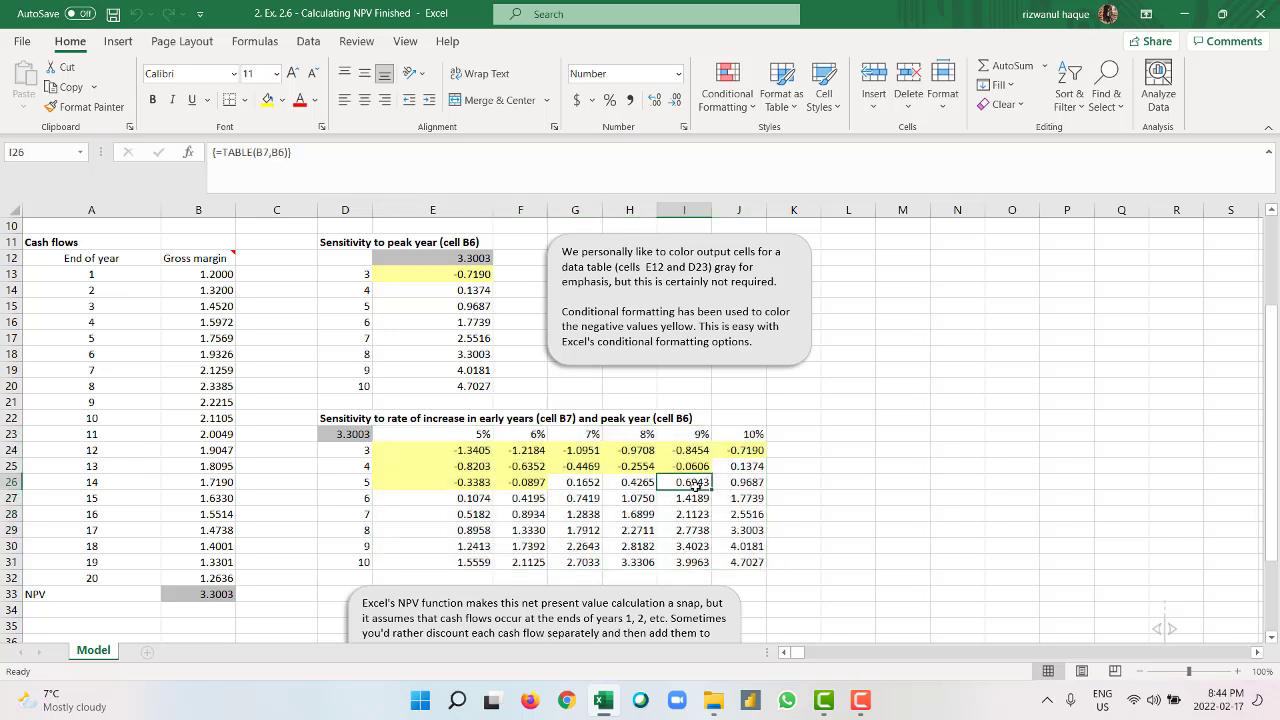
Step: Try to clear the conditional formatting rules from the entire sheet
left_click_drag(386, 433, 740, 483)
left_click(742, 108)
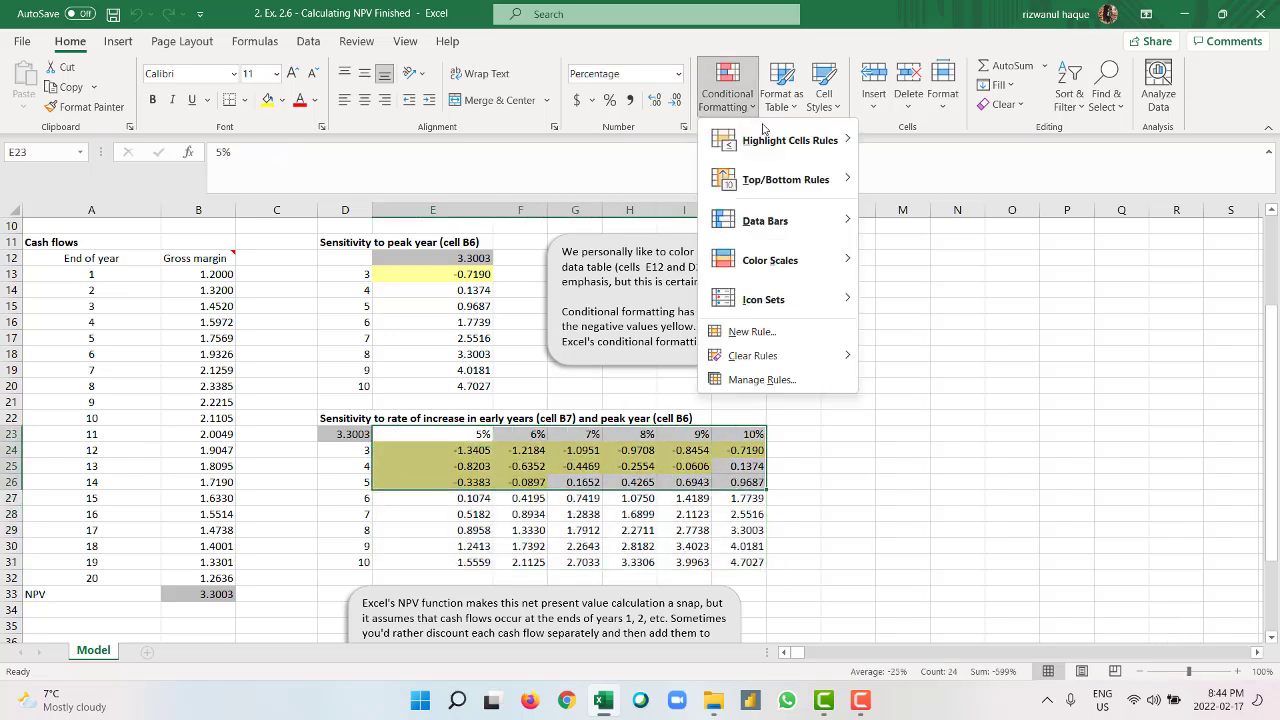
mouse_move(799, 363)
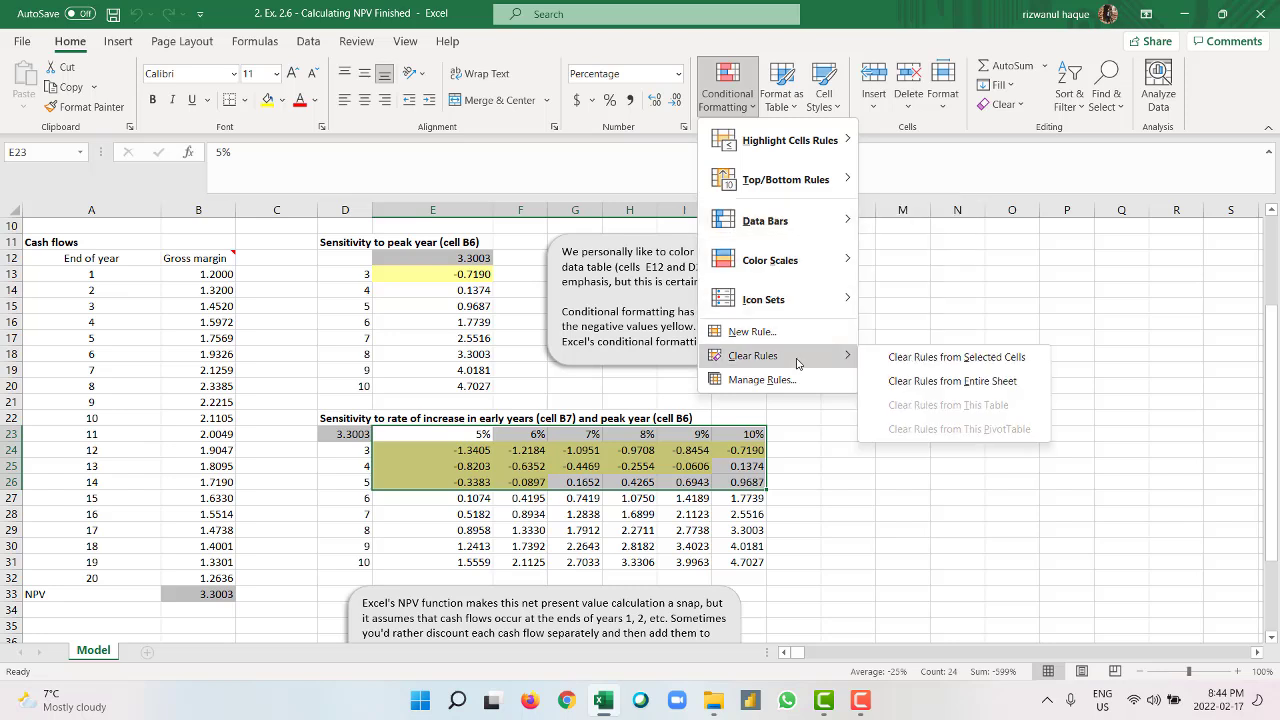
left_click(904, 386)
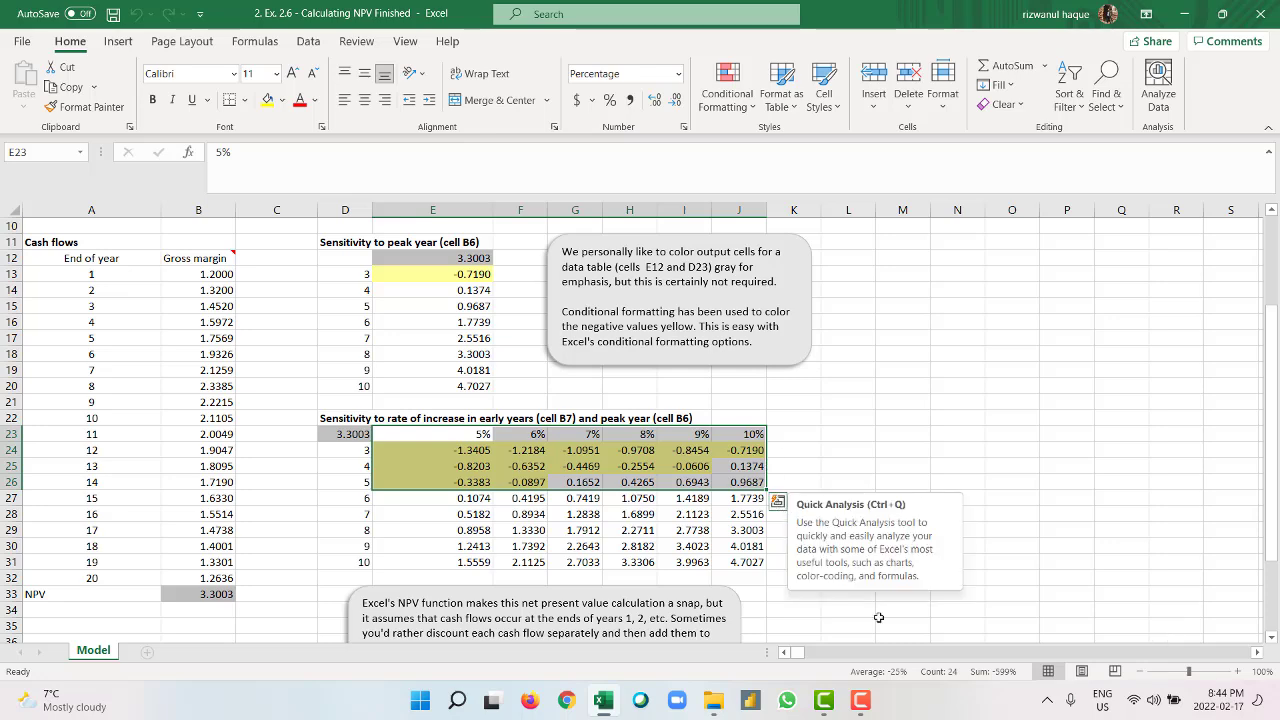
left_click(860, 700)
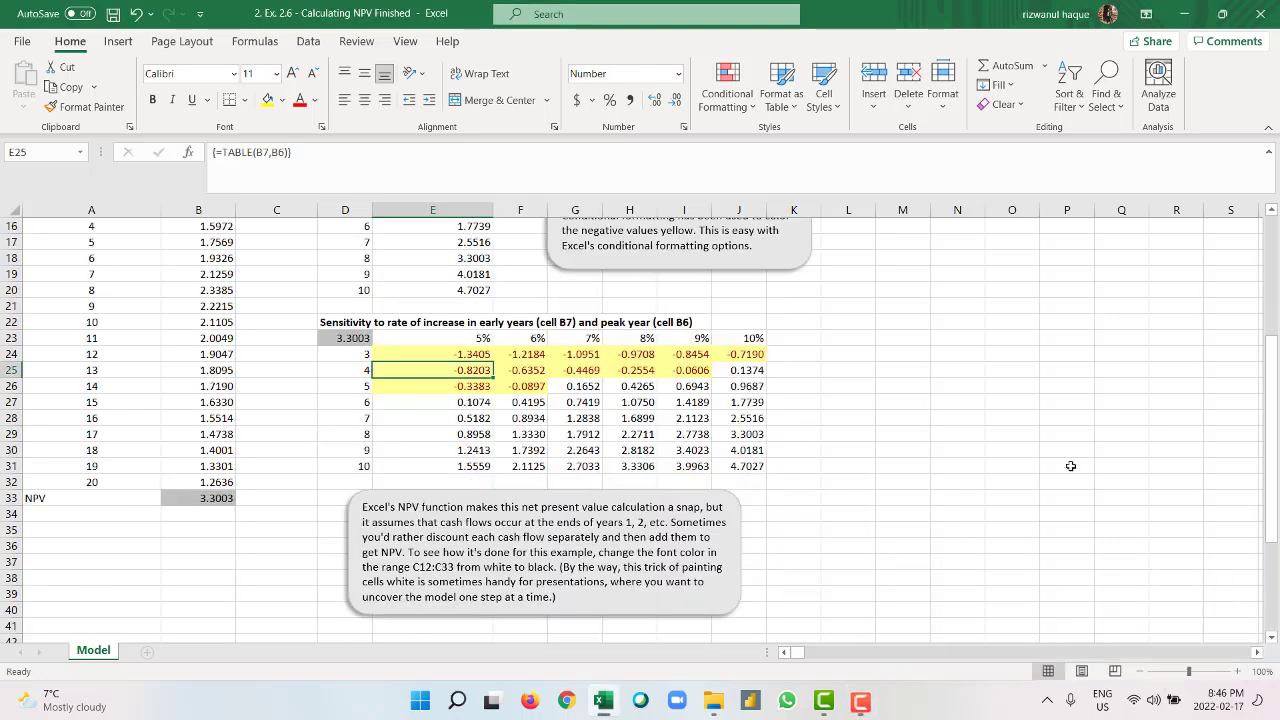
Step: Highlight cells less than 0 in the two-variable data table D23:J31 with Light Red Fill using conditional formatting
left_click(856, 427)
scroll(650, 437, "up", 4)
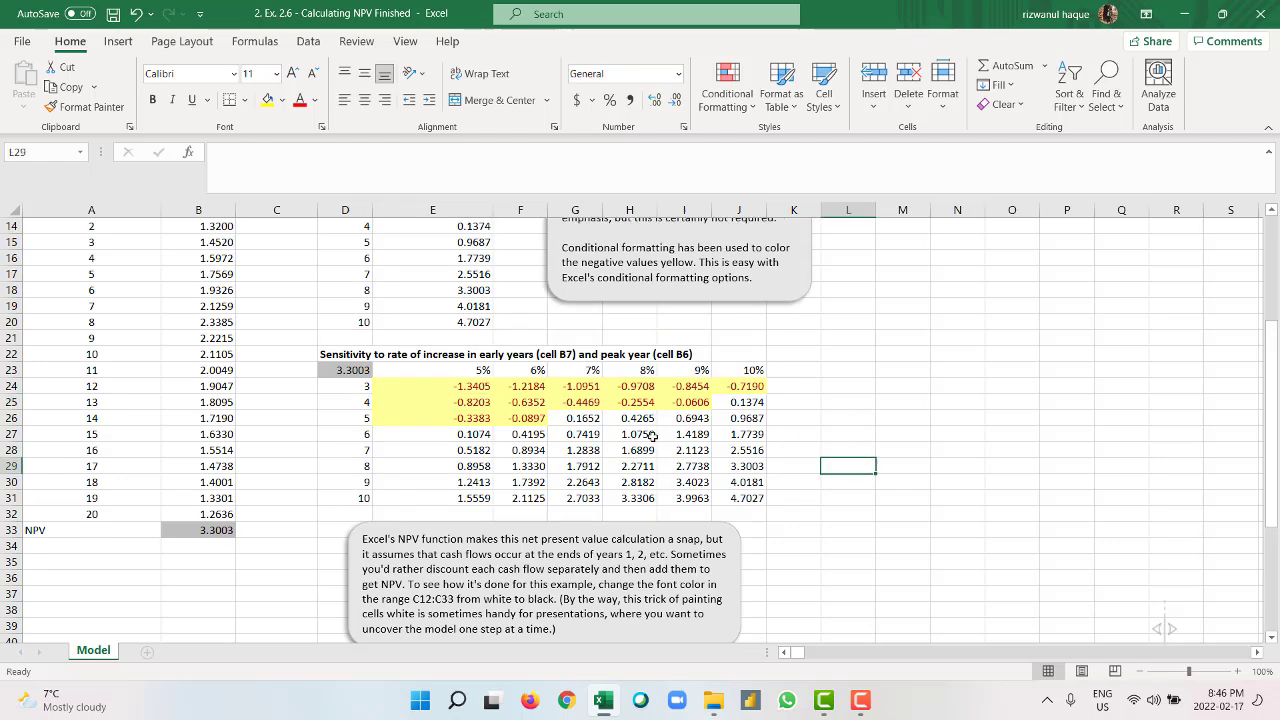
scroll(646, 437, "down", 2)
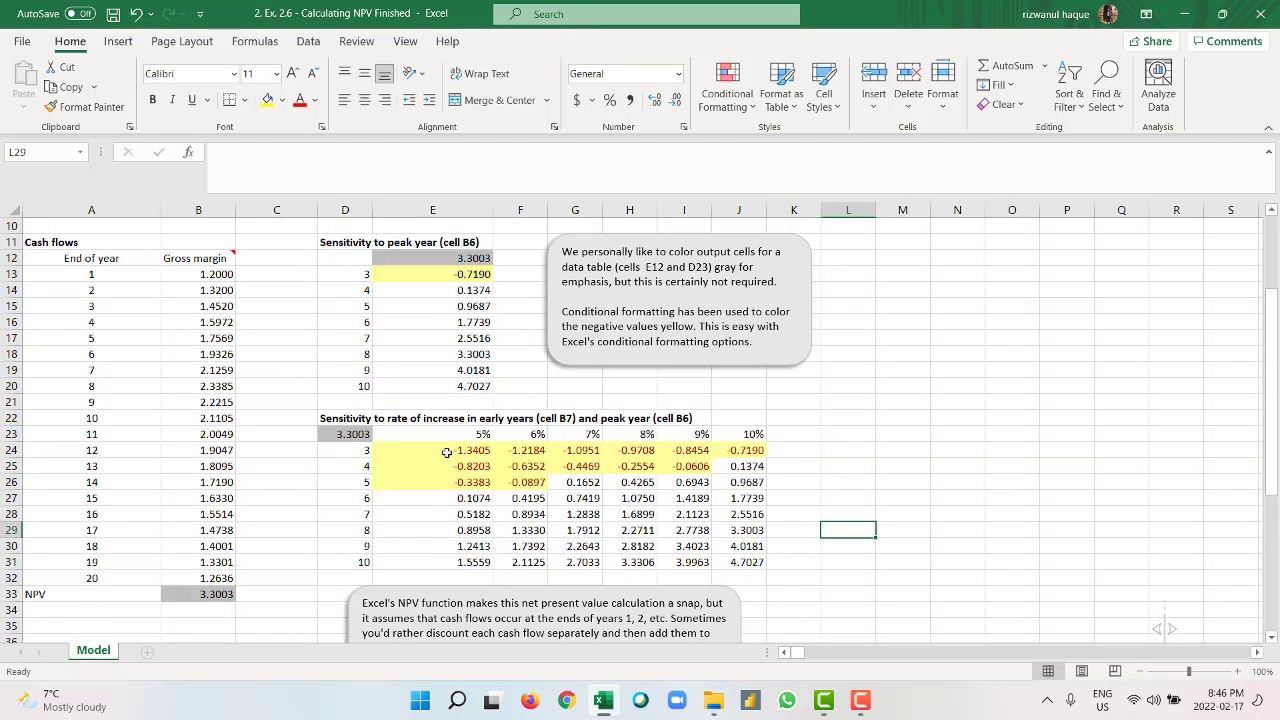
left_click_drag(353, 434, 748, 562)
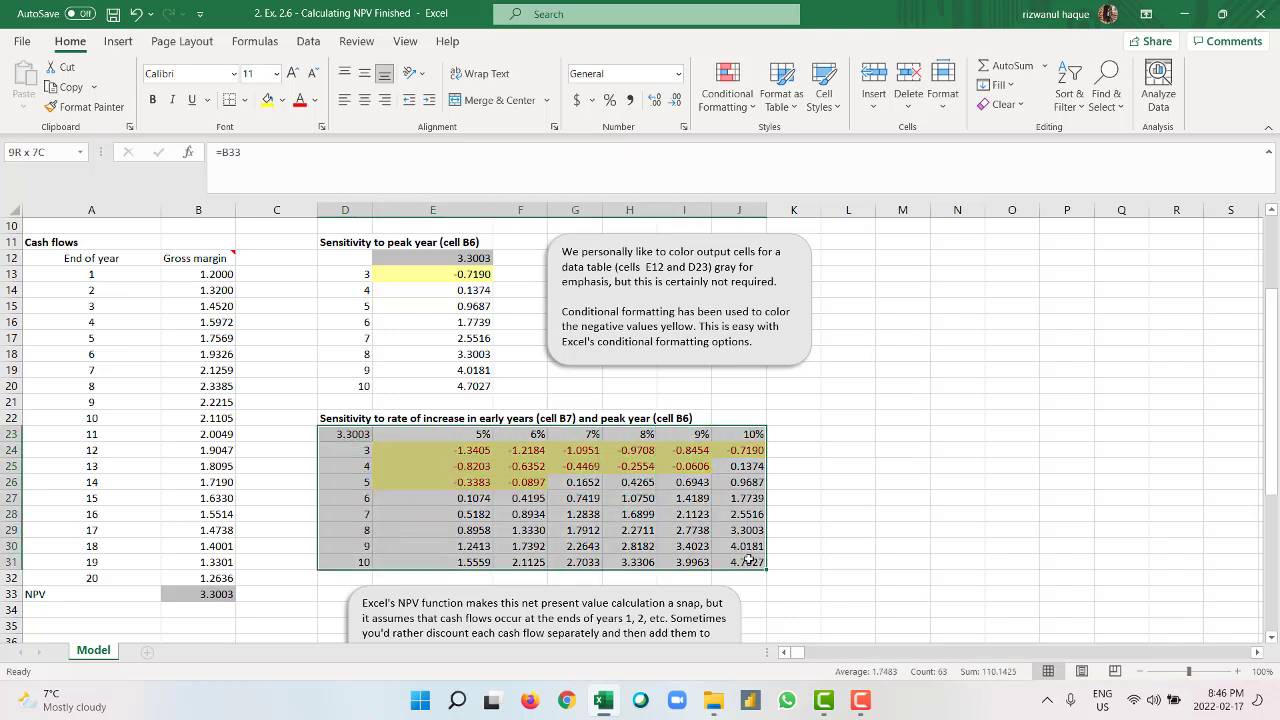
left_click(754, 112)
mouse_move(804, 150)
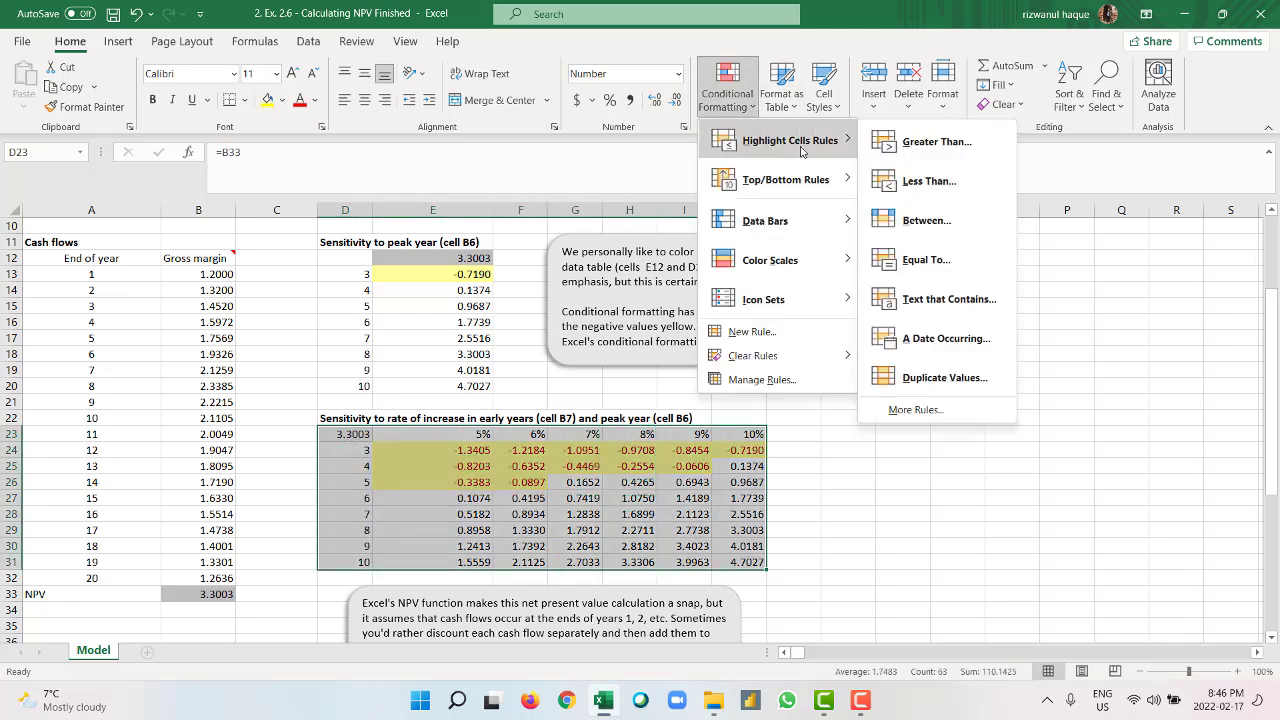
left_click(928, 182)
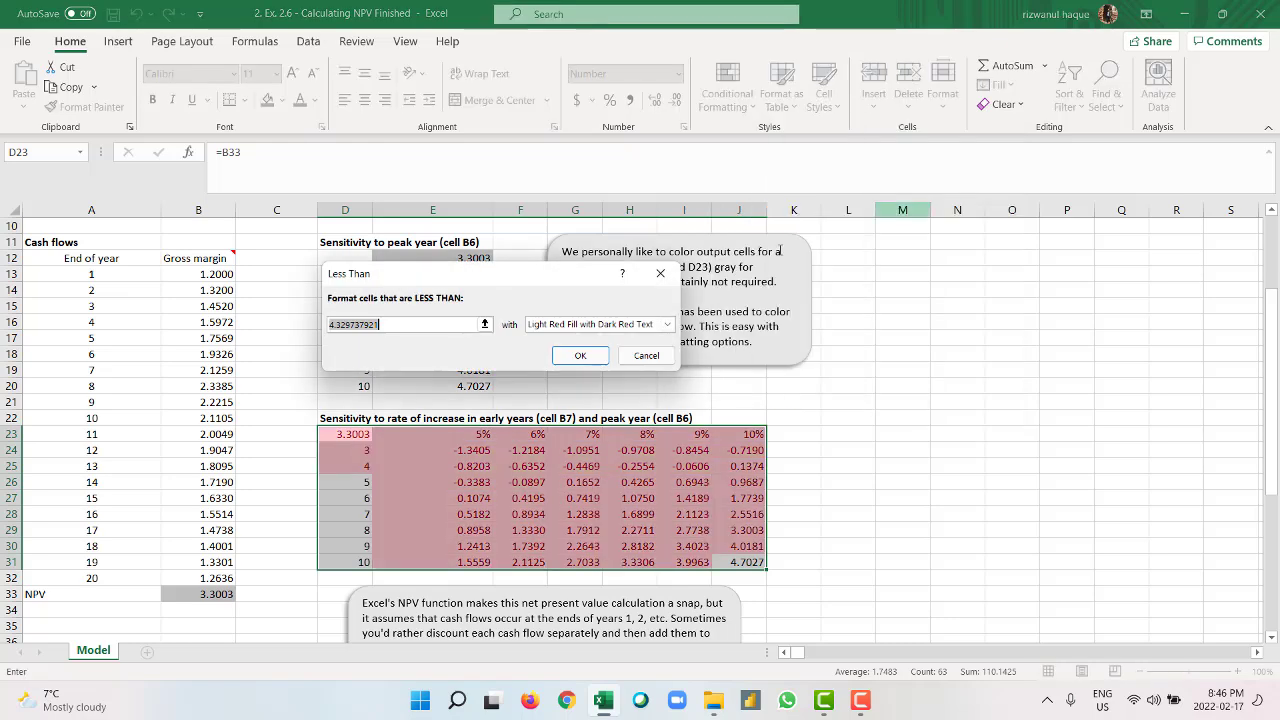
key("BackSpace")
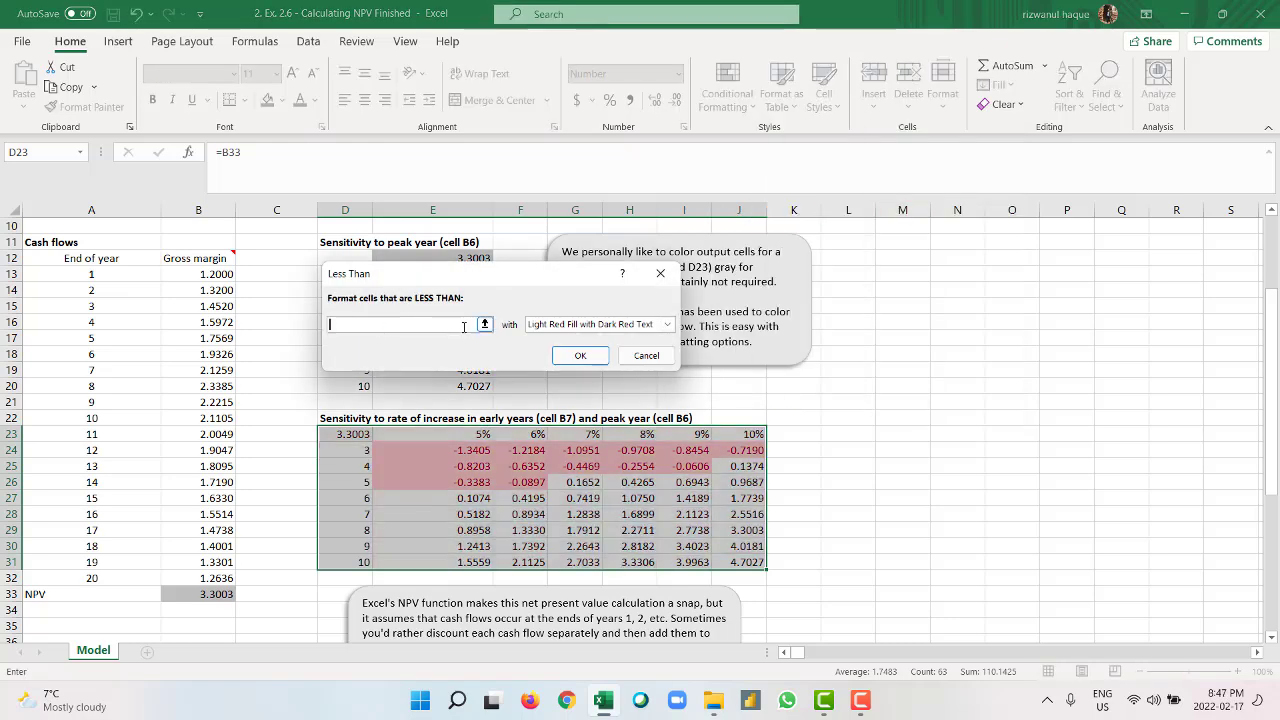
type("0")
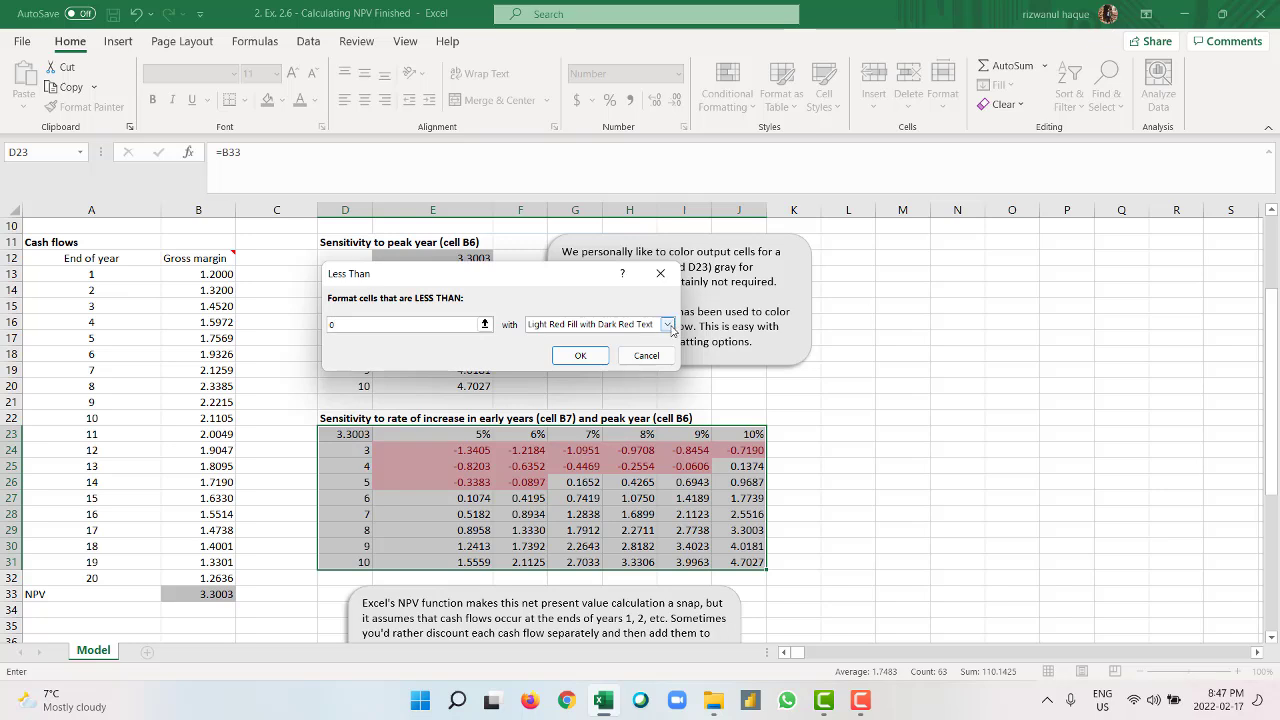
left_click(667, 323)
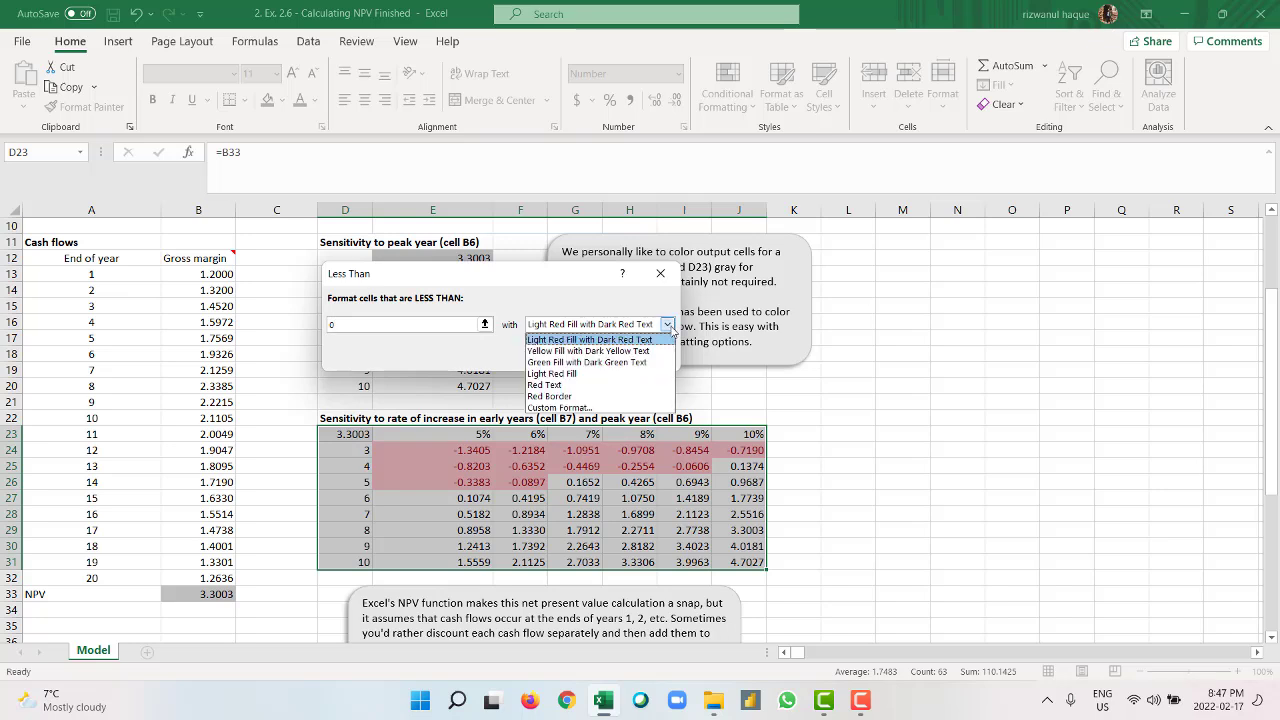
left_click(622, 374)
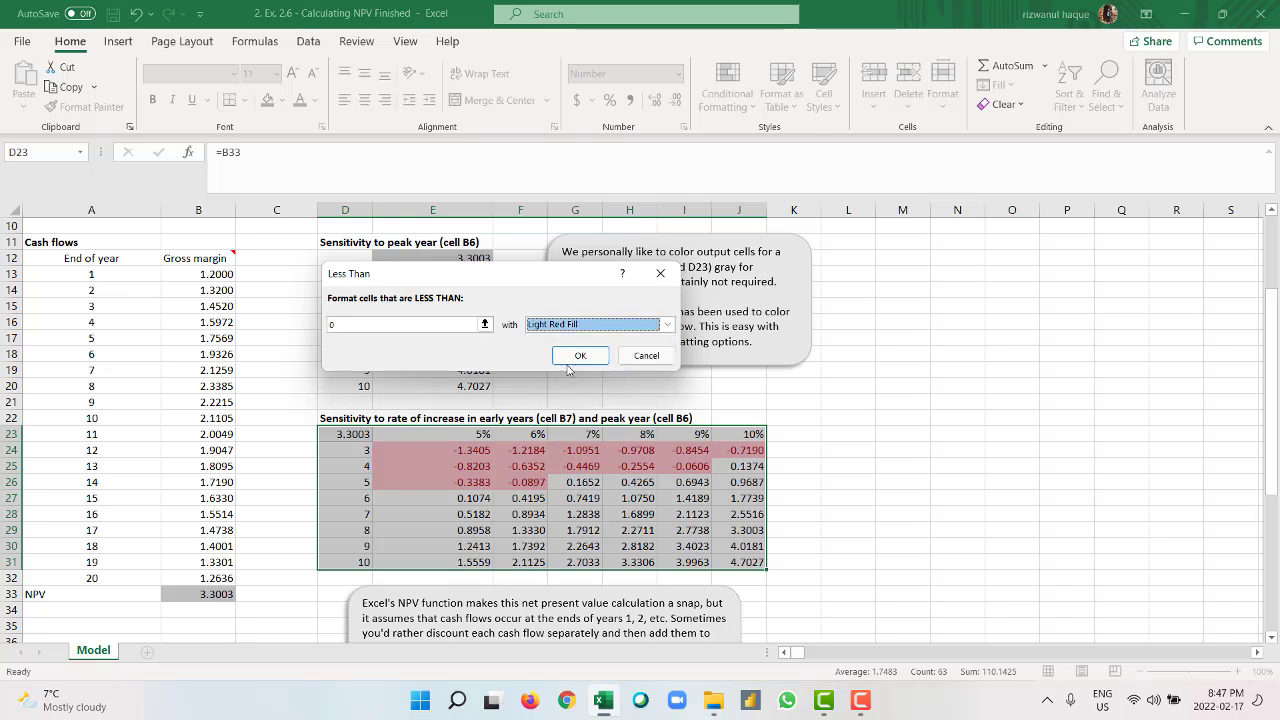
left_click(580, 356)
left_click(801, 494)
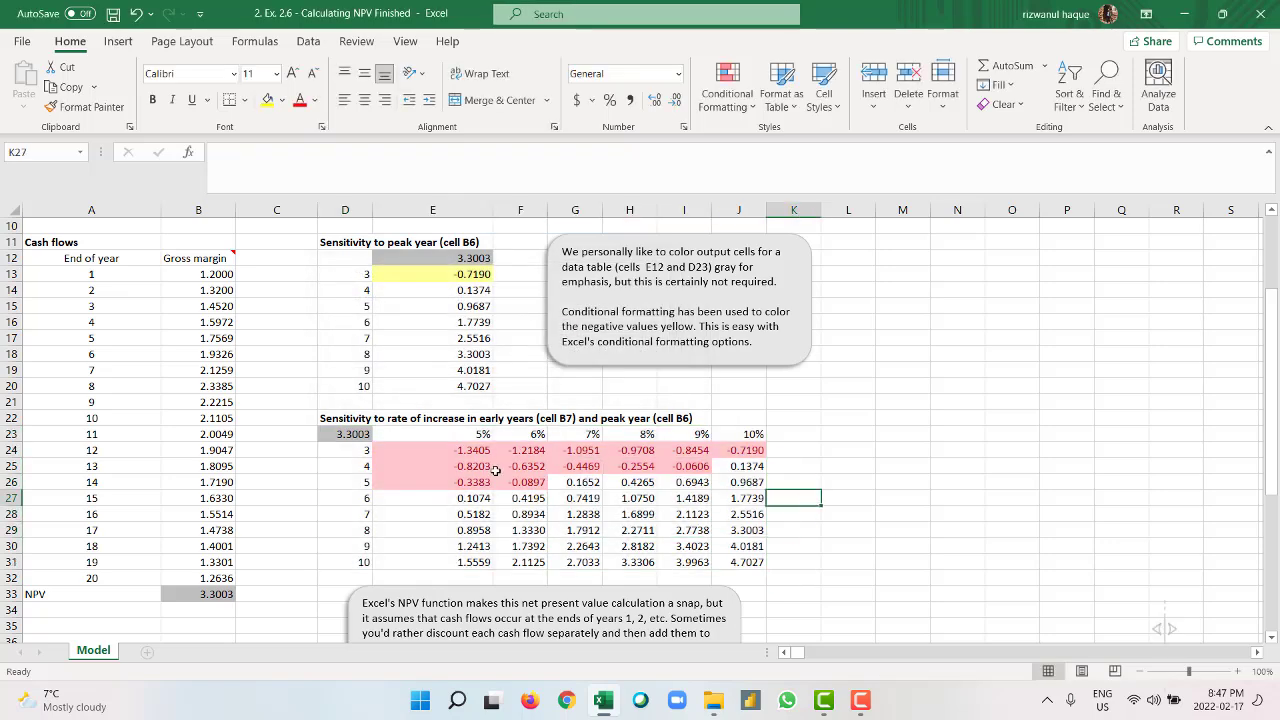
Step: Highlight cells less than 0 in the peak-year data table D12:E20 with Green Fill with Dark Green Text using conditional formatting
scroll(538, 480, "down", 2)
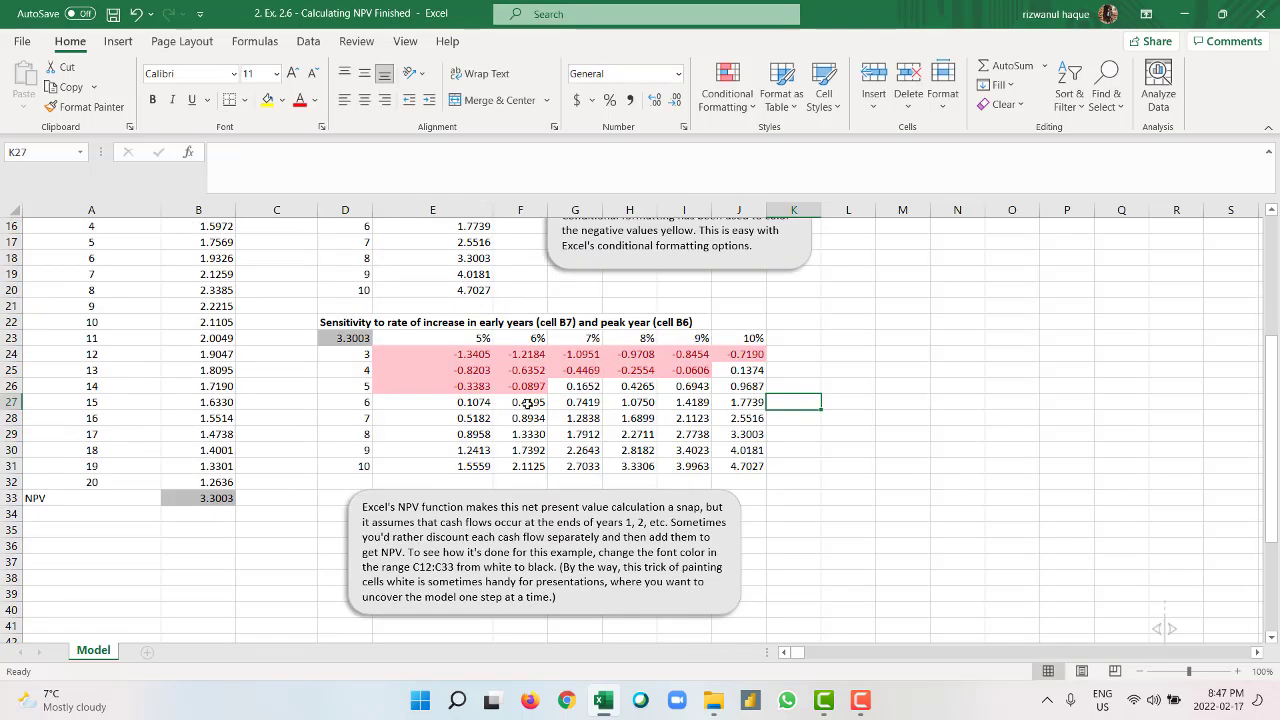
scroll(536, 402, "up", 4)
left_click_drag(349, 354, 468, 480)
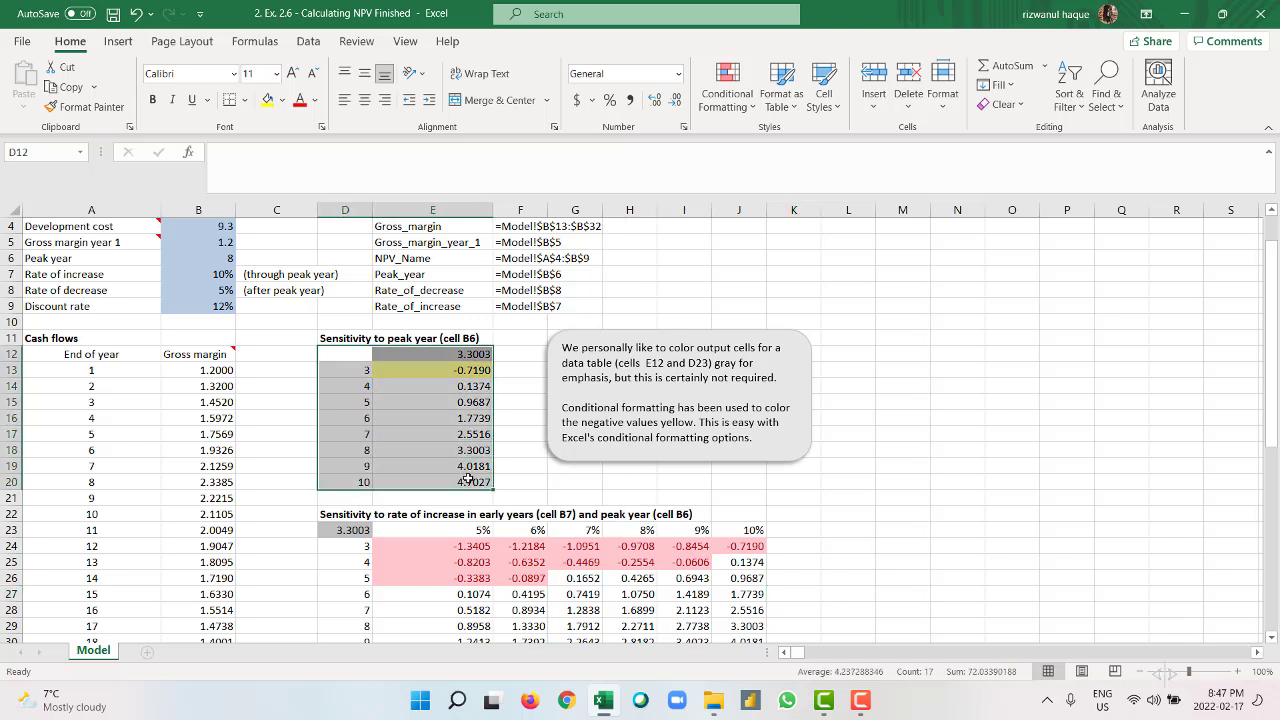
left_click(727, 92)
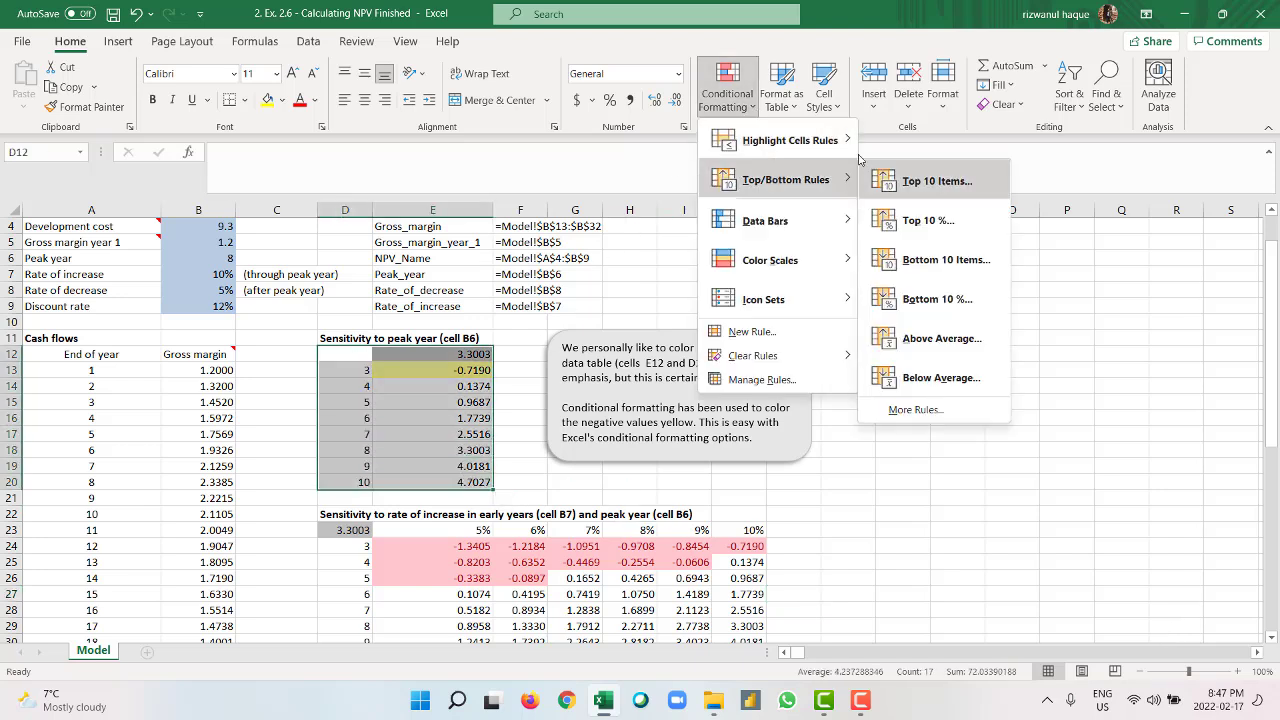
mouse_move(790, 140)
left_click(925, 182)
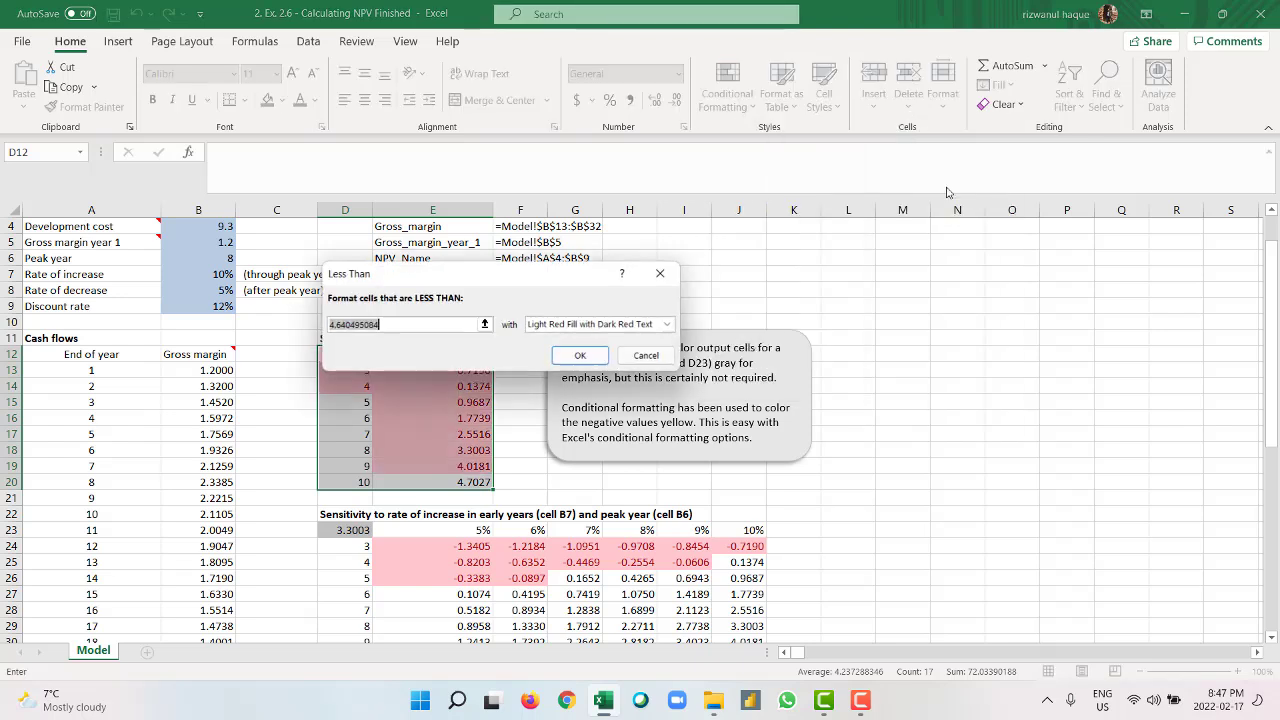
type("0")
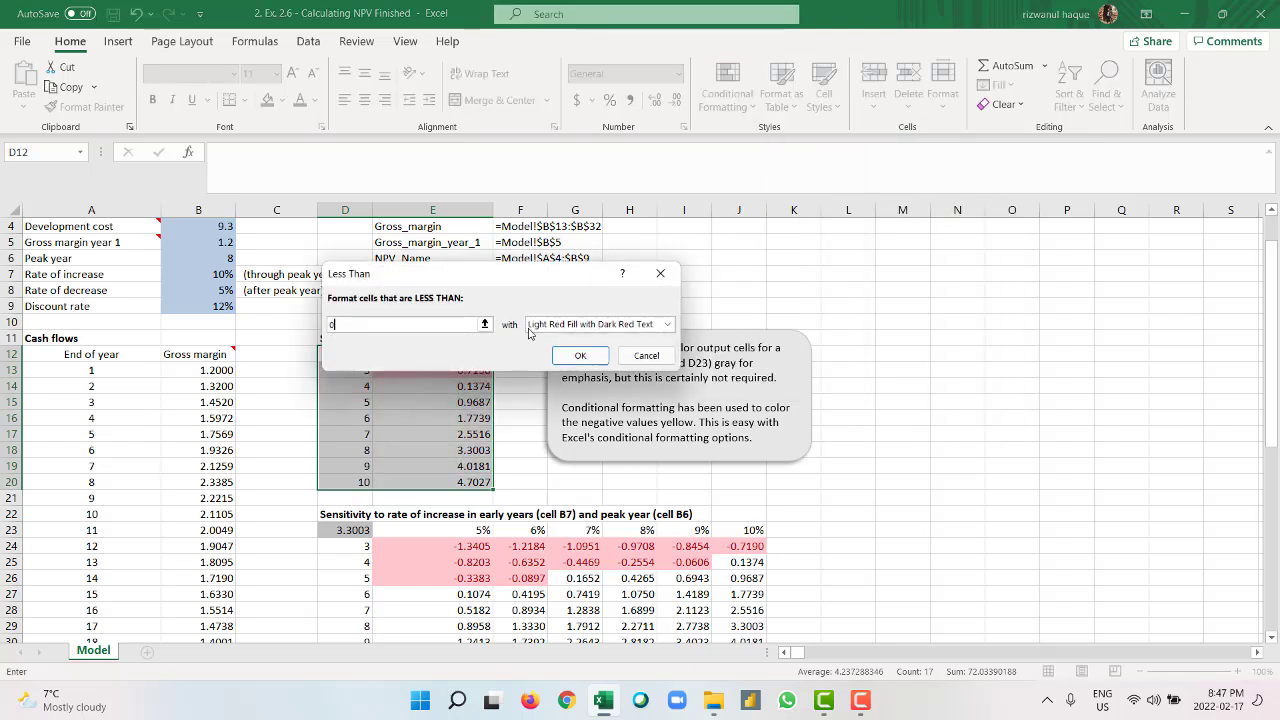
left_click(665, 325)
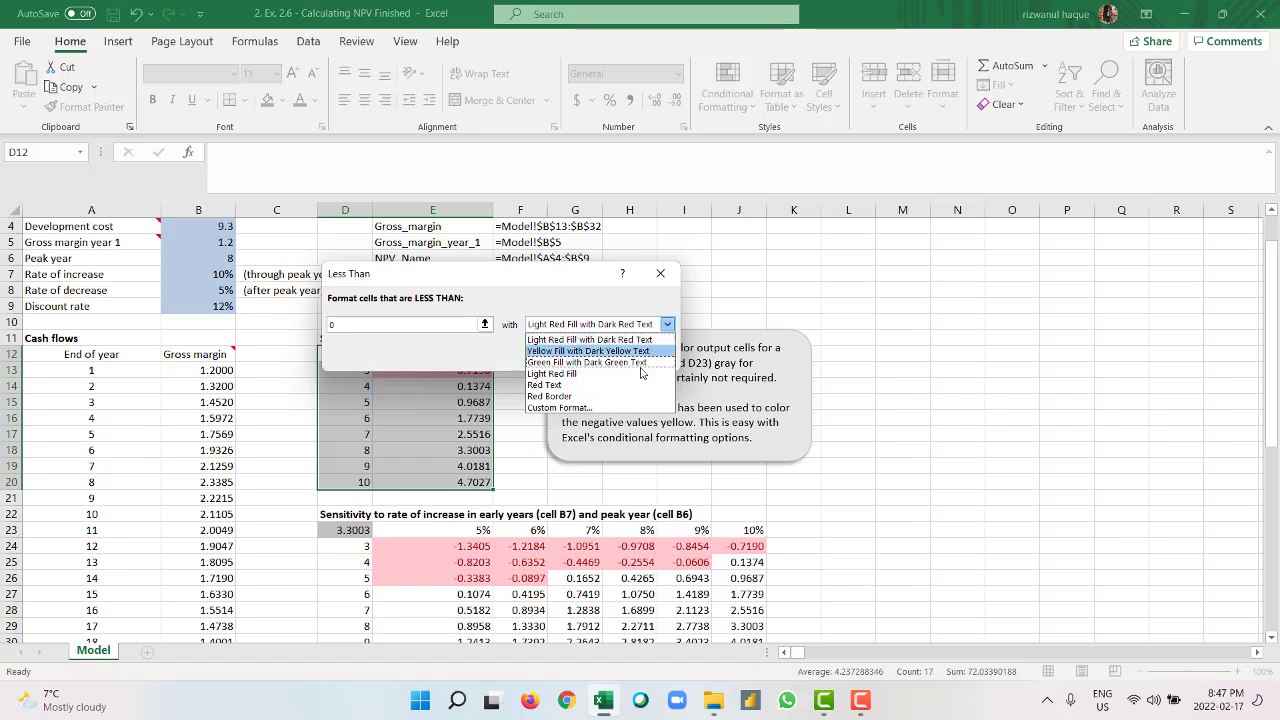
left_click(643, 366)
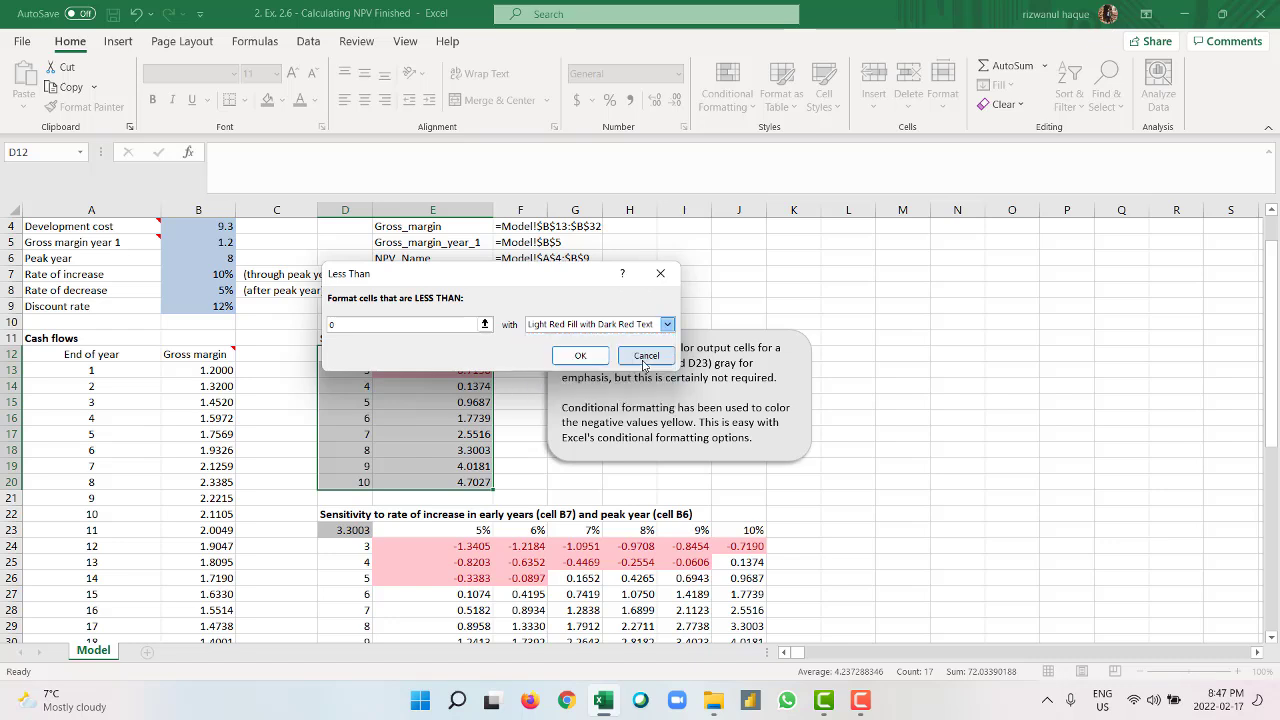
left_click(590, 358)
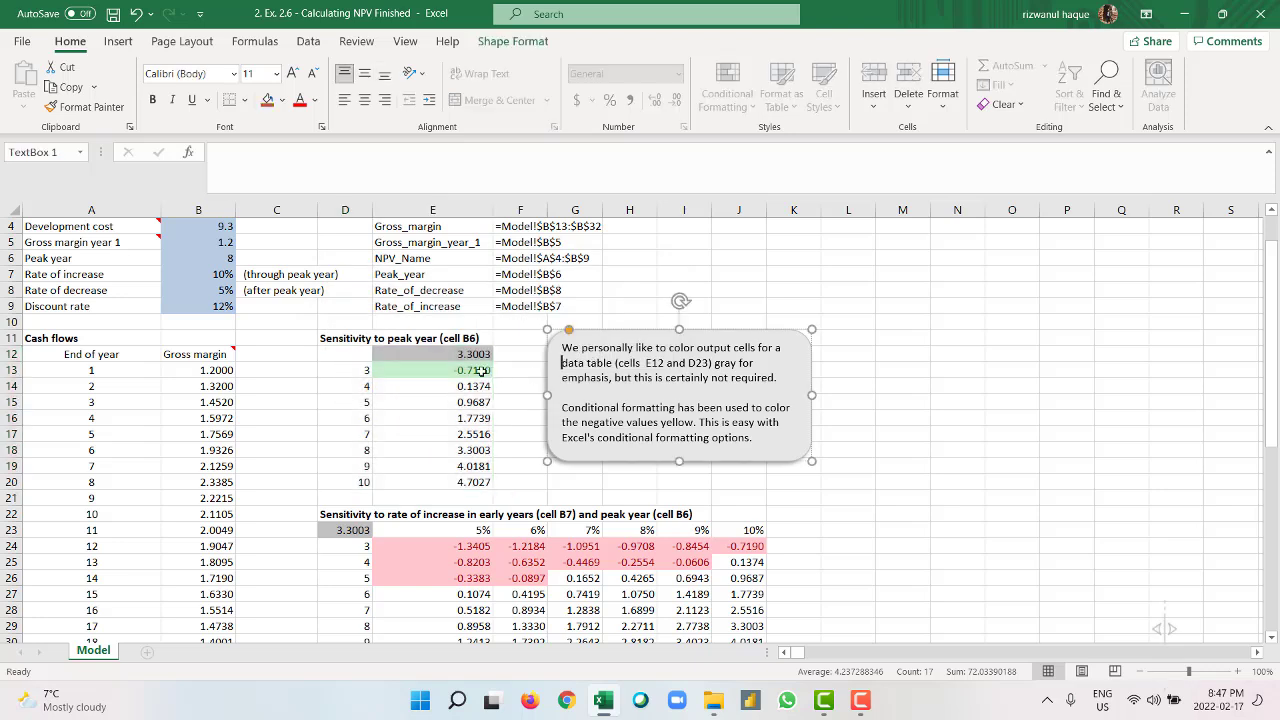
left_click(488, 370)
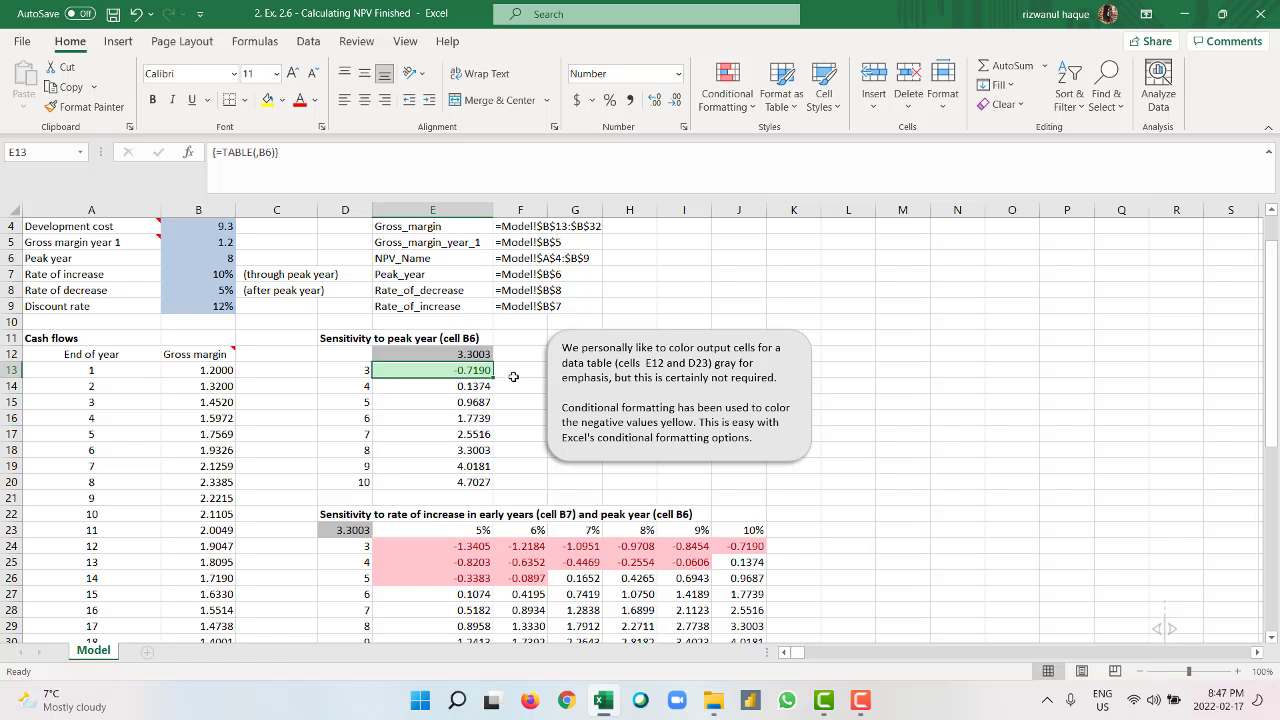
Step: Examine how the negative and positive NPVs in the two-variable table D23:J31 vary with rate of increase and peak year
scroll(513, 376, "down", 1)
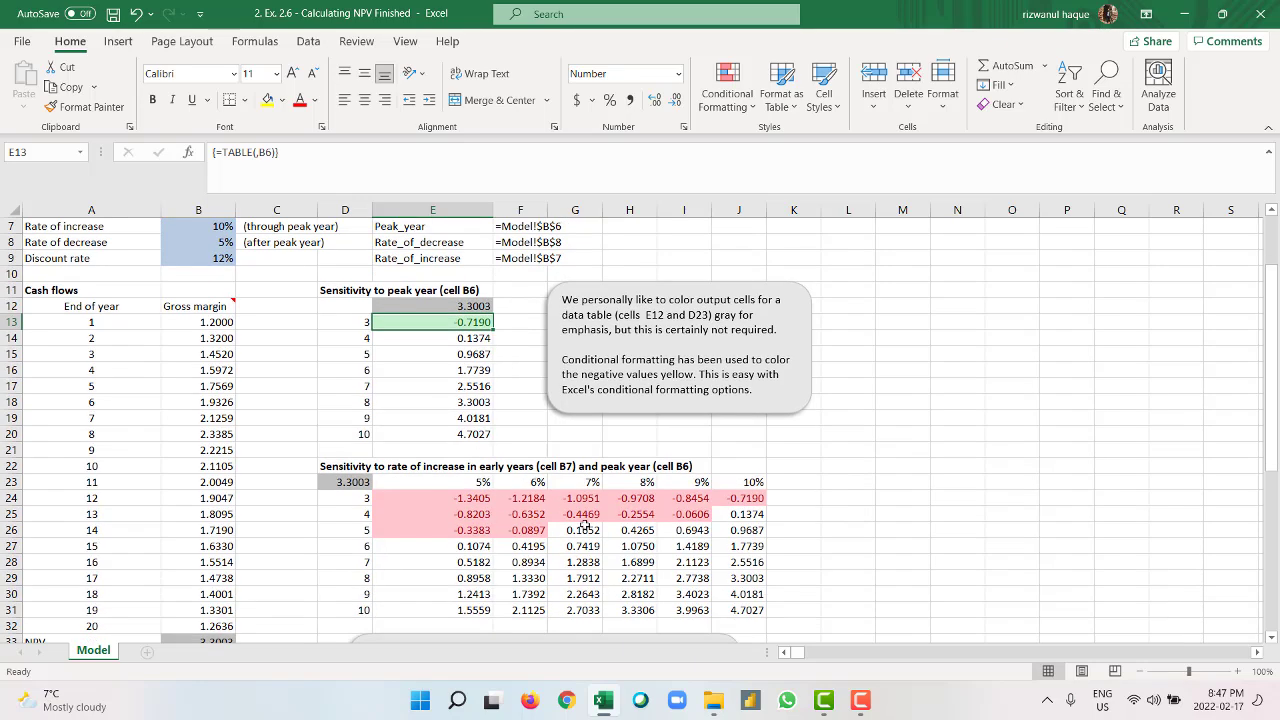
scroll(814, 469, "down", 2)
scroll(435, 344, "up", 2)
left_click(697, 514)
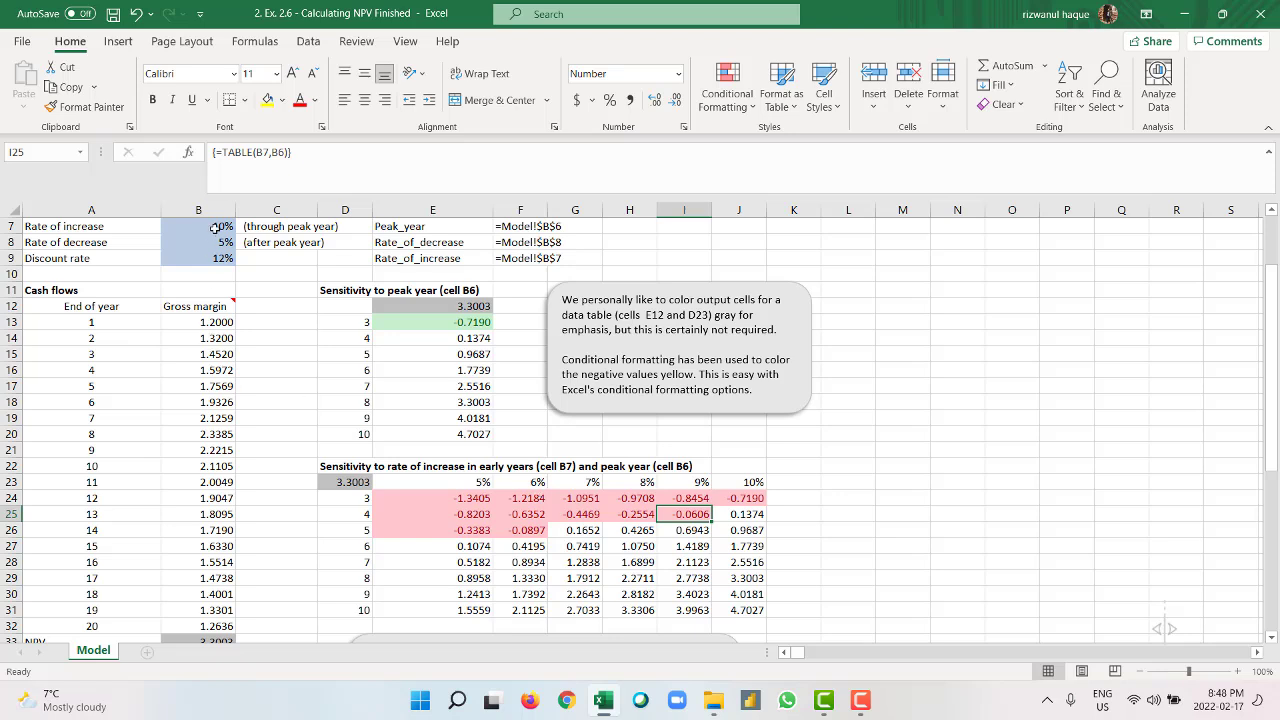
left_click(535, 536)
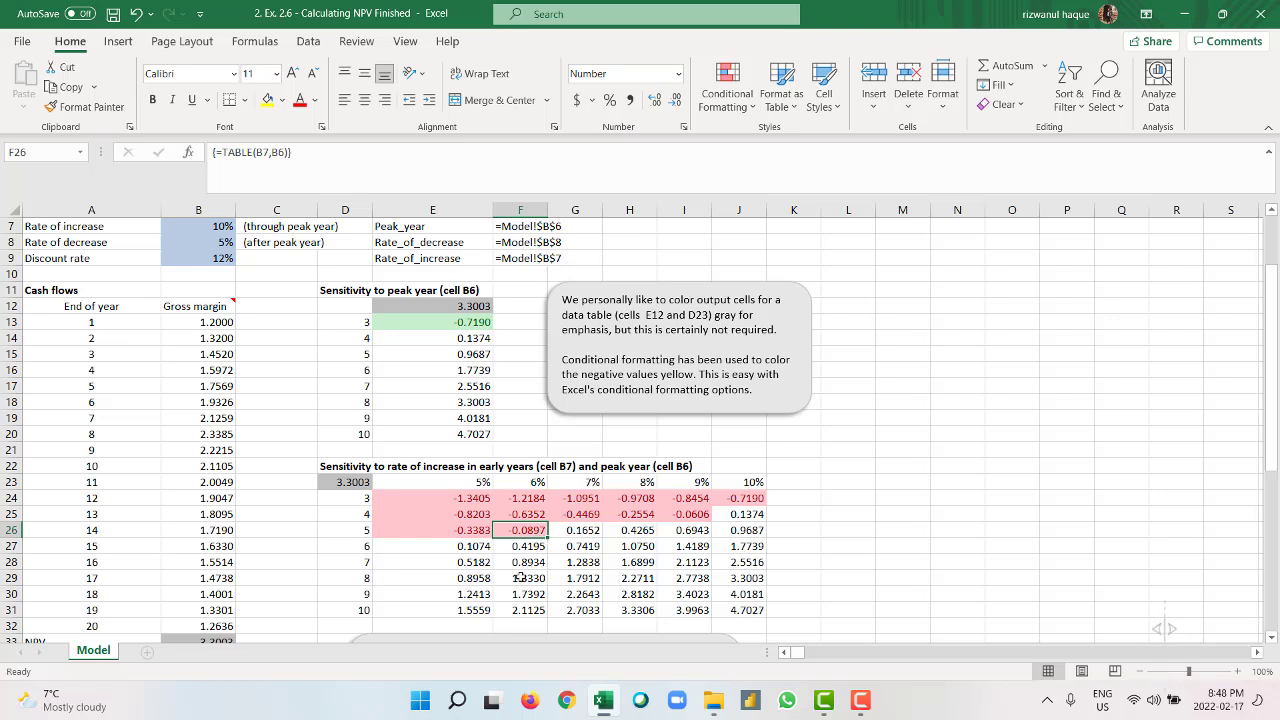
left_click(902, 462)
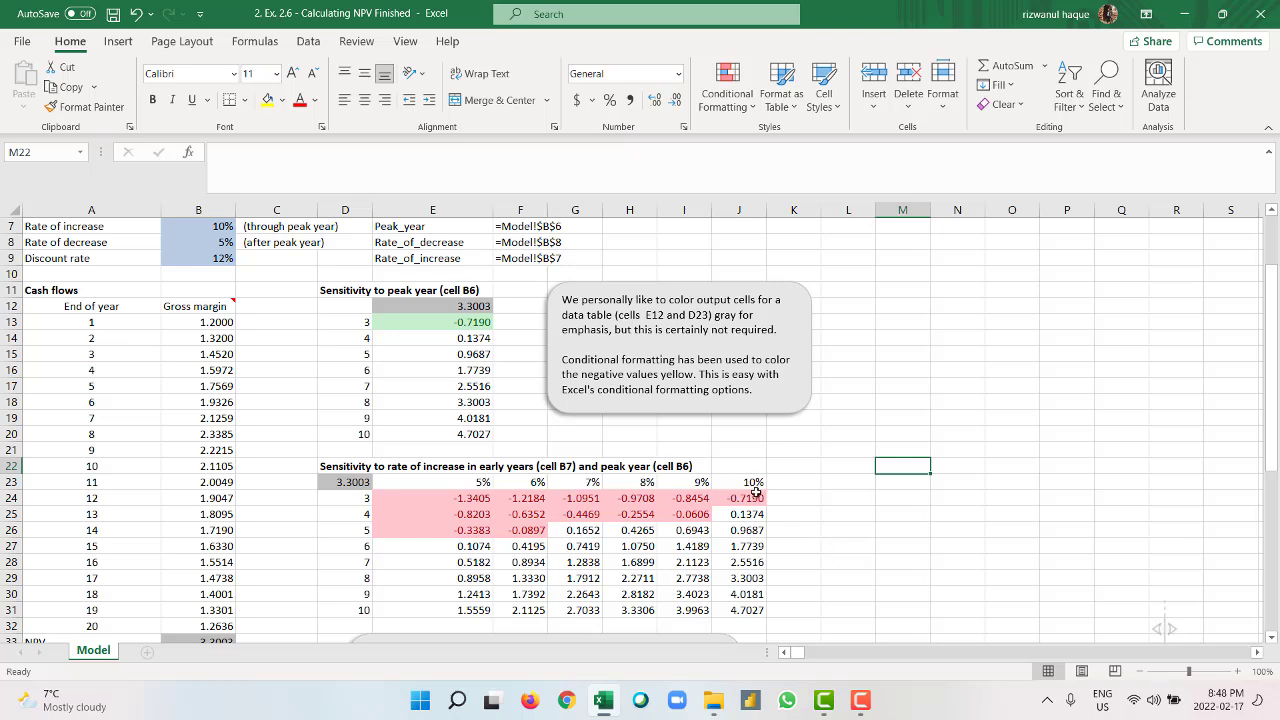
left_click(651, 482)
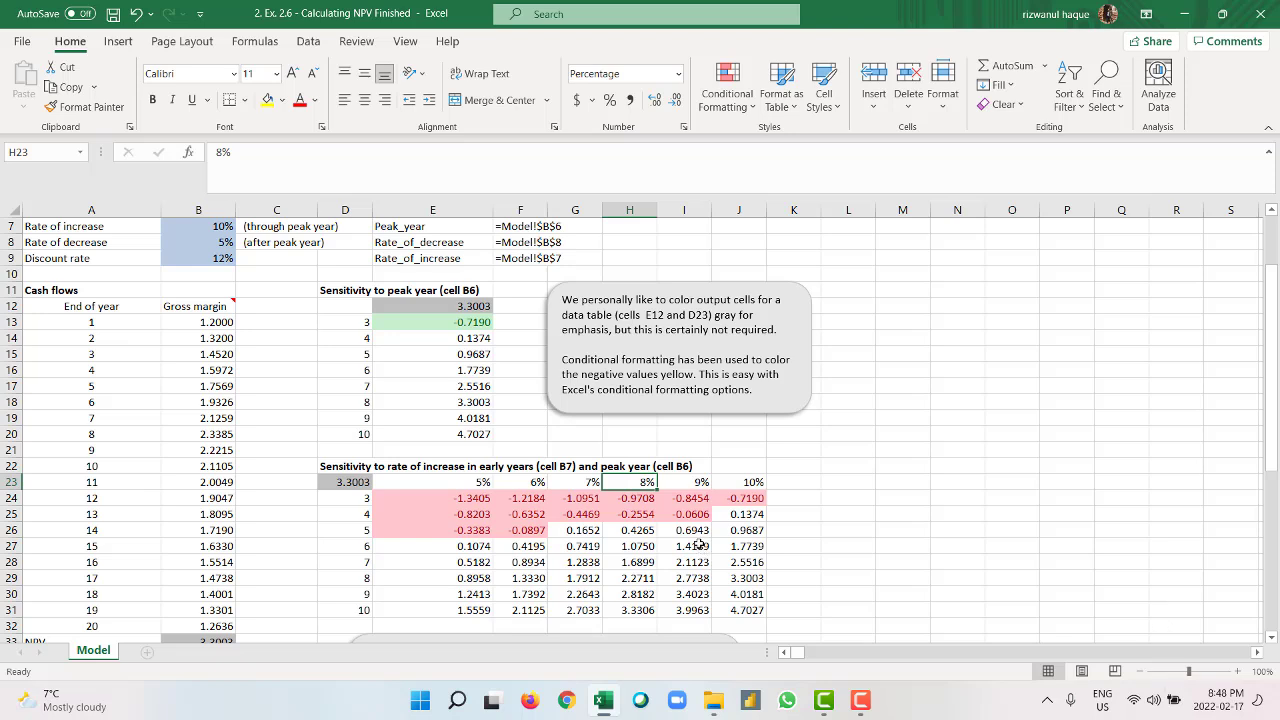
left_click(692, 533)
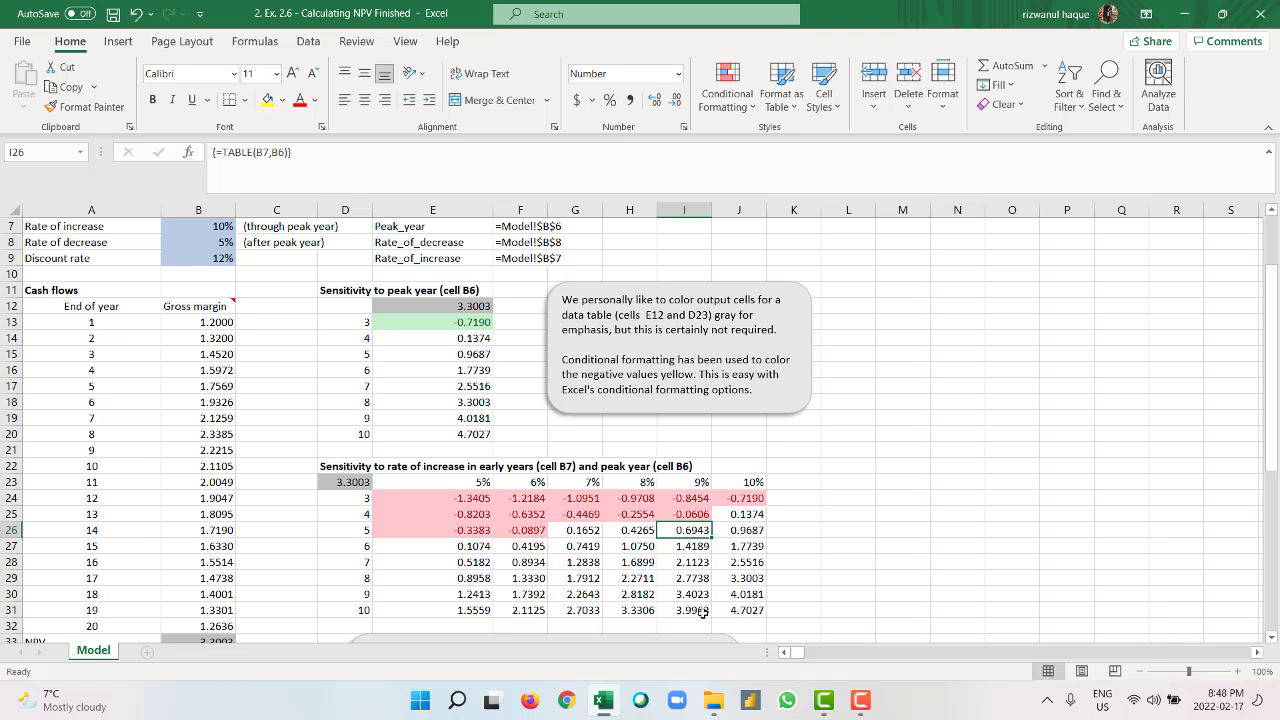
left_click(898, 495)
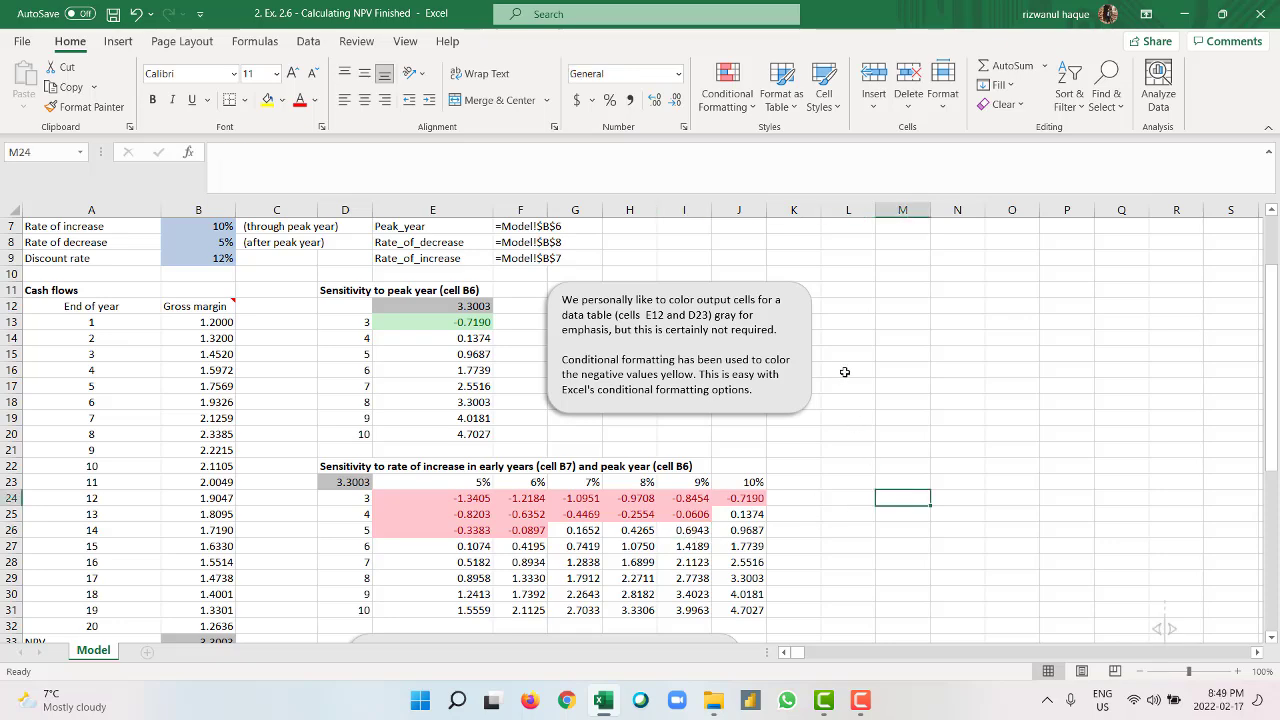
scroll(842, 366, "up", 2)
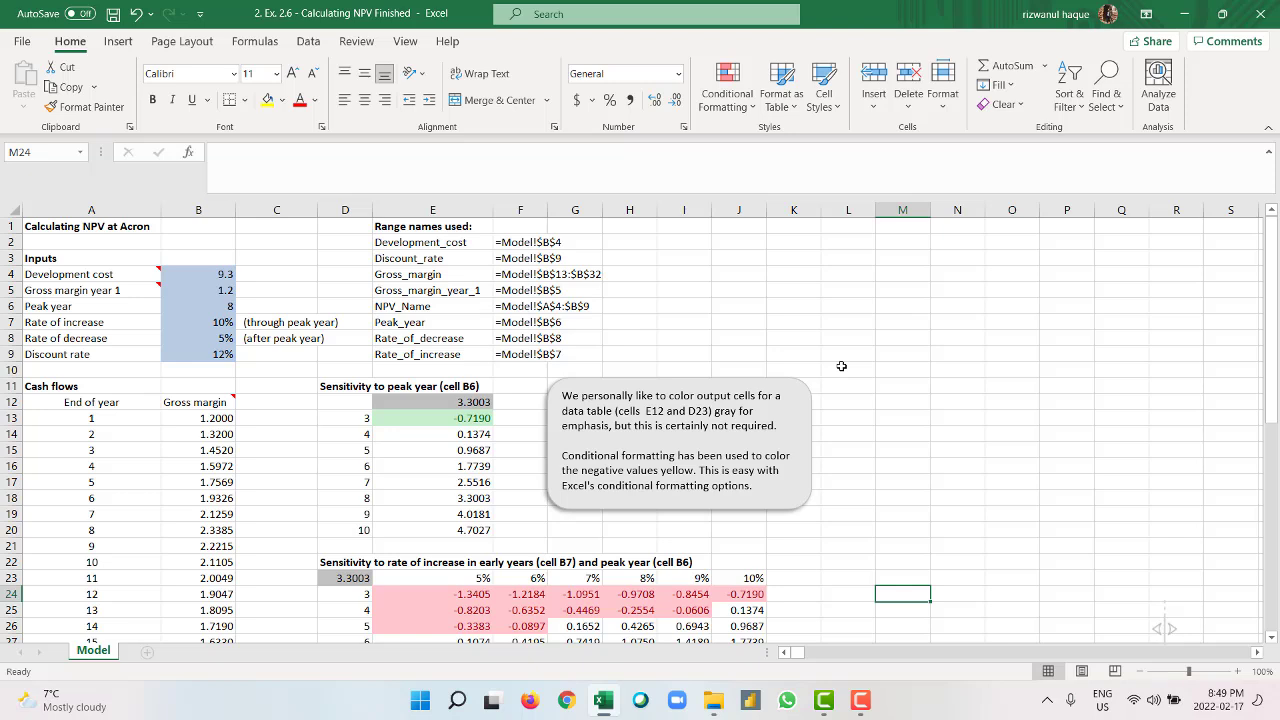